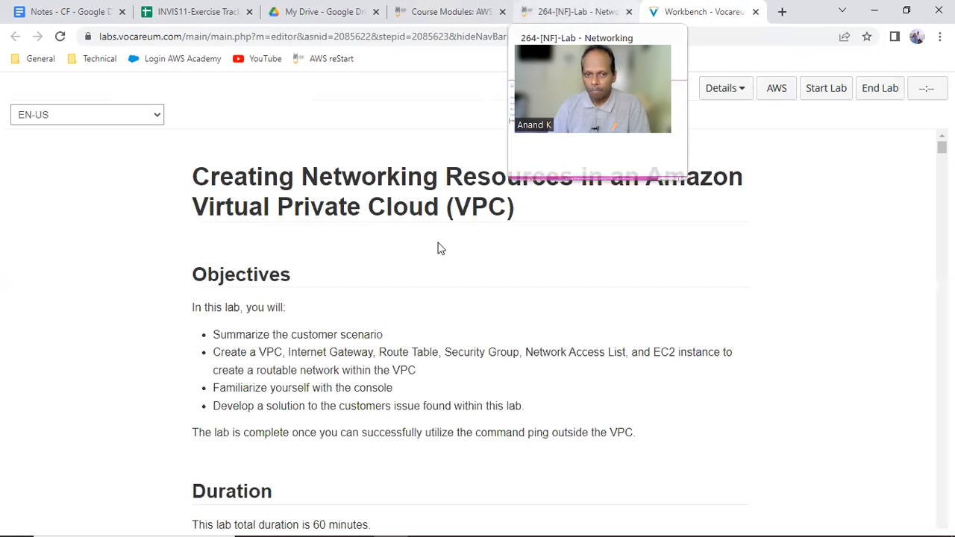
Start the lab session and close its start-up status window
click(827, 92)
scroll(400, 322, down, 1)
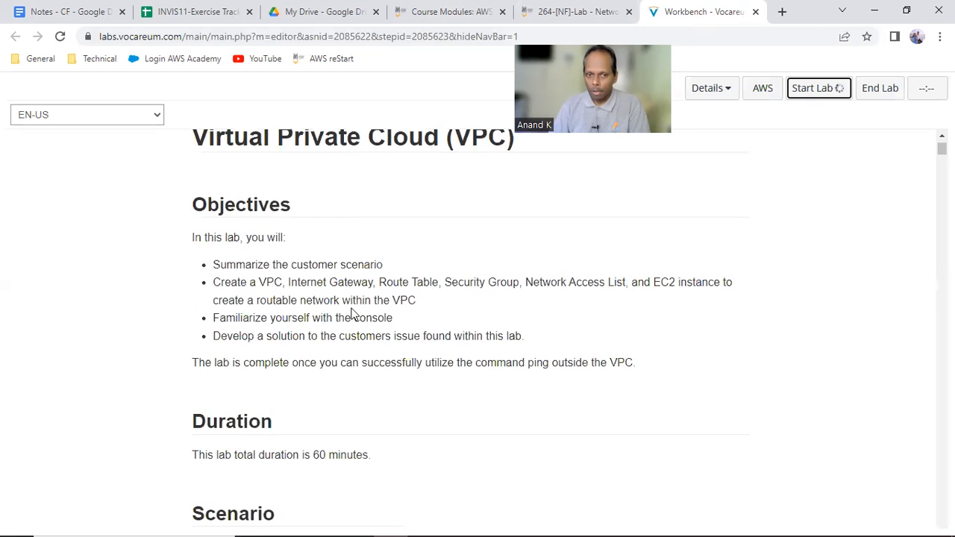
drag(225, 280, 627, 280)
click(611, 297)
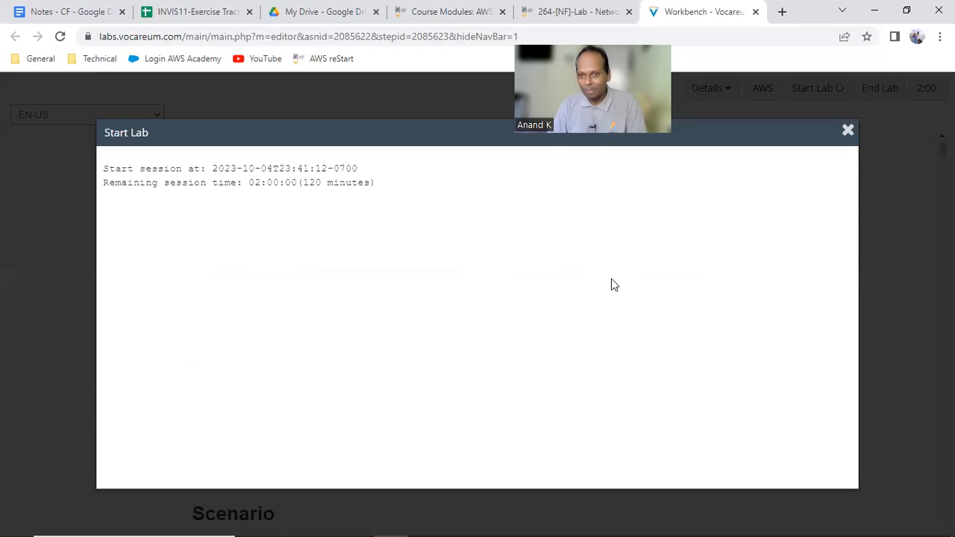
click(887, 216)
Review the lab objectives and check the Mod3-Networking sheet of the INVIS11-Exercise Tracking spreadsheet
drag(239, 317, 349, 306)
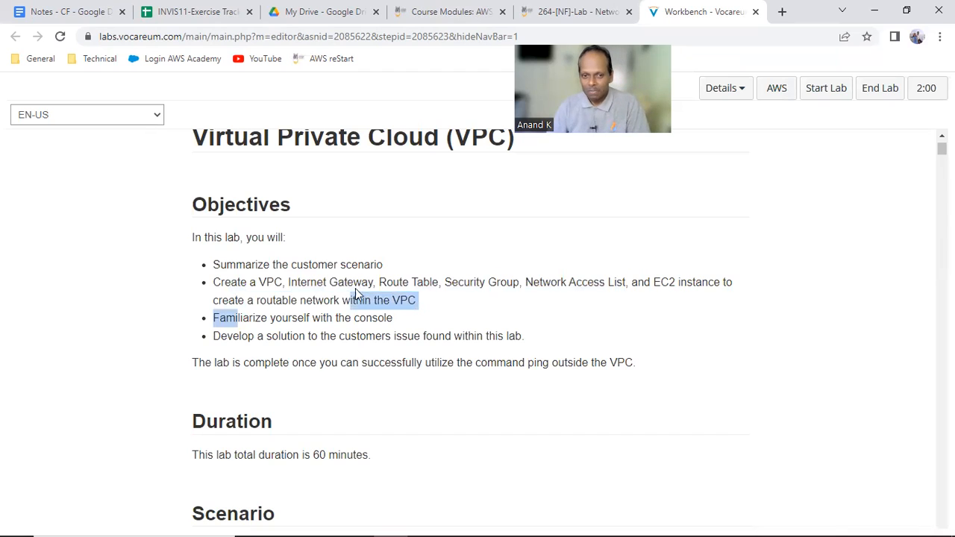
drag(306, 337, 450, 337)
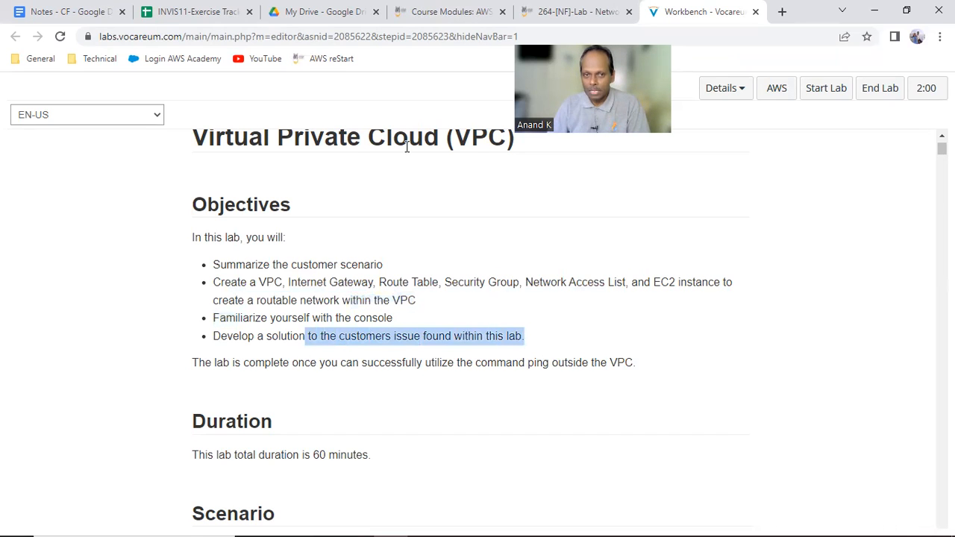
click(197, 16)
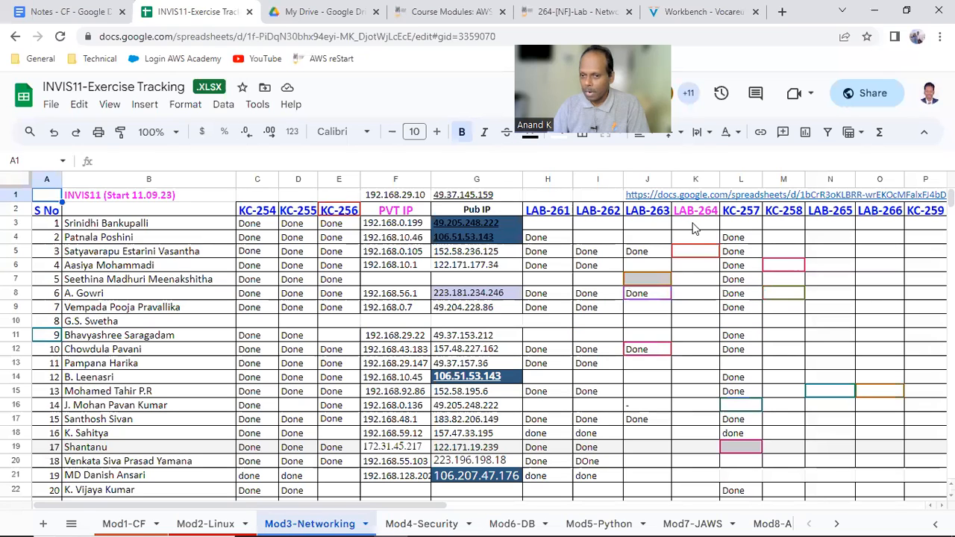
Log out of the previous AWS account and open the VPC console through the lab's AWS session
click(681, 13)
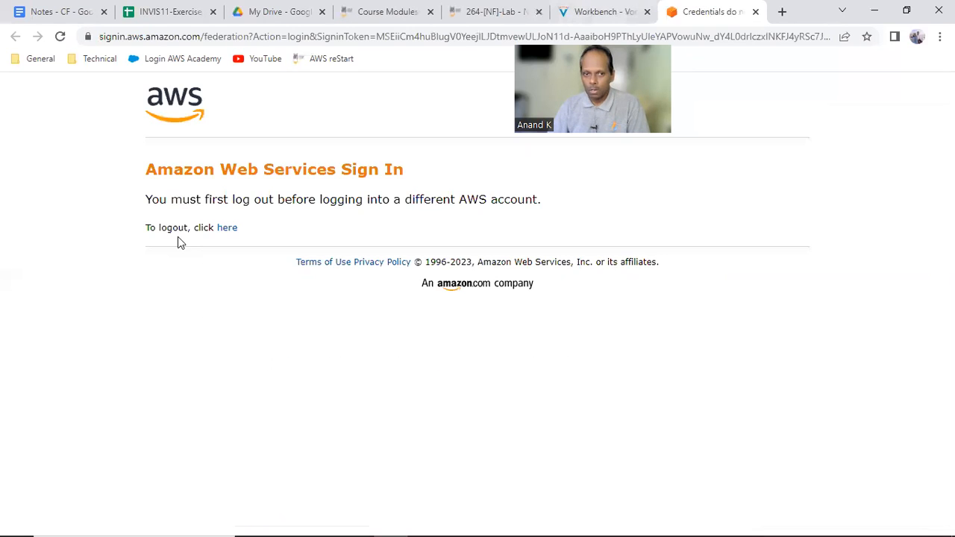
click(228, 227)
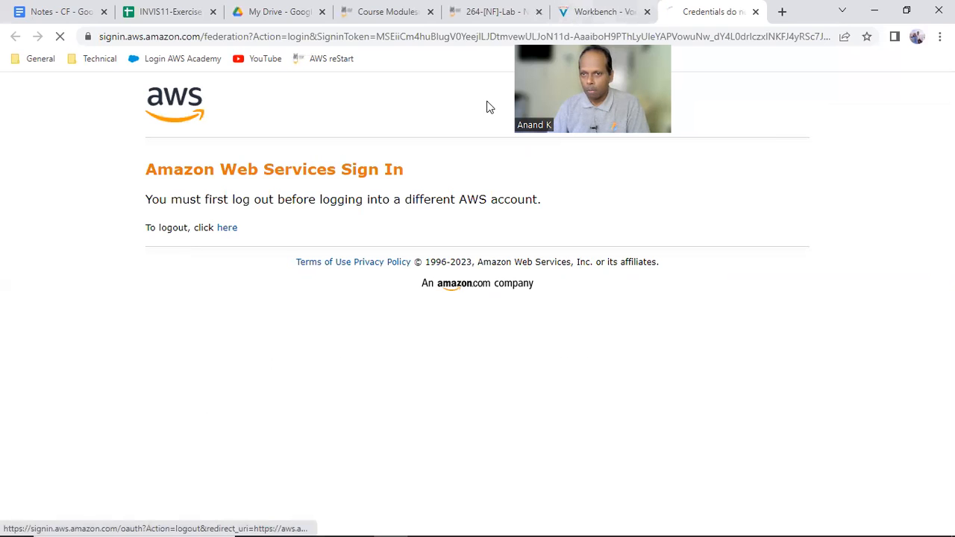
click(755, 13)
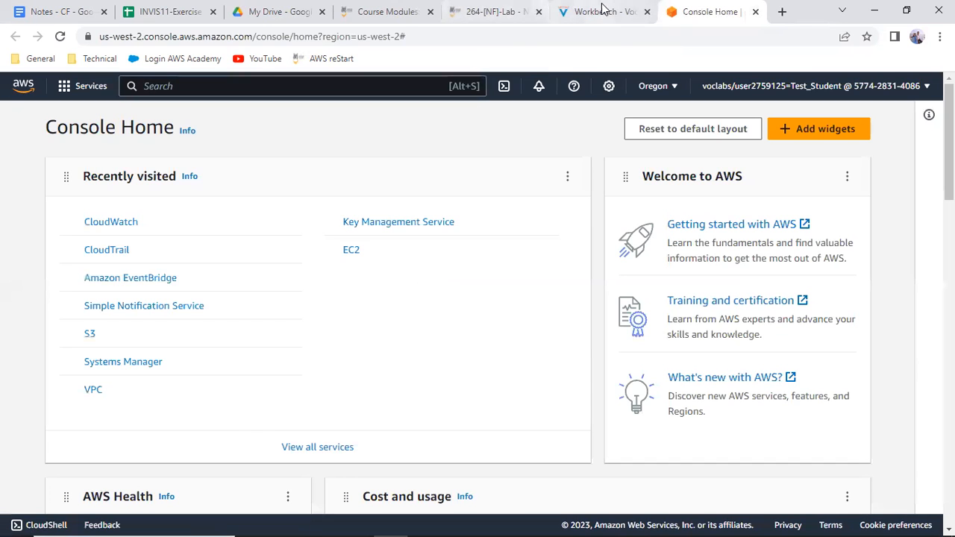
click(92, 389)
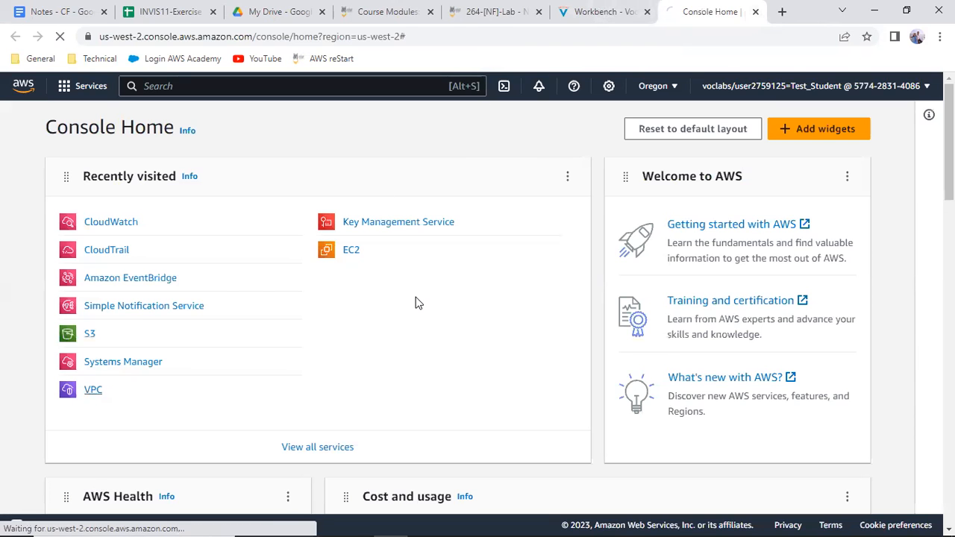
Read the lab instructions from the customer VPC architecture through Task 1 to the steps for creating the VPC
key(ctrl+shift+Tab)
scroll(411, 329, down, 4)
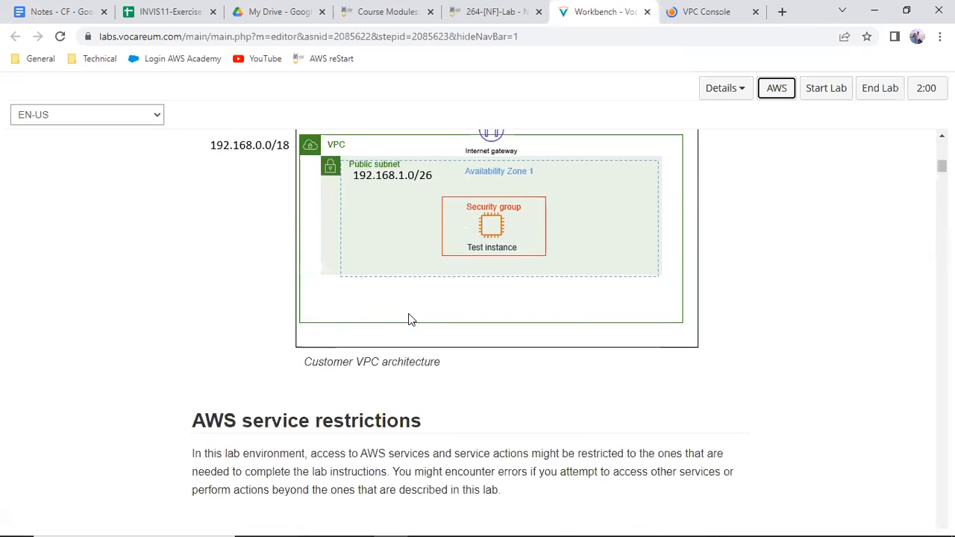
scroll(411, 321, down, 10)
scroll(413, 334, down, 3)
scroll(413, 336, up, 2)
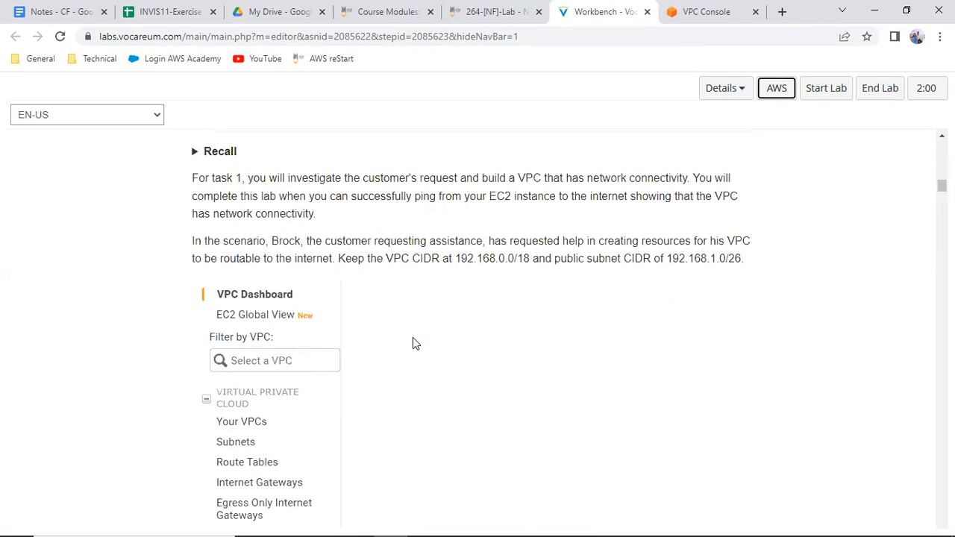
scroll(412, 343, up, 3)
scroll(409, 351, down, 2)
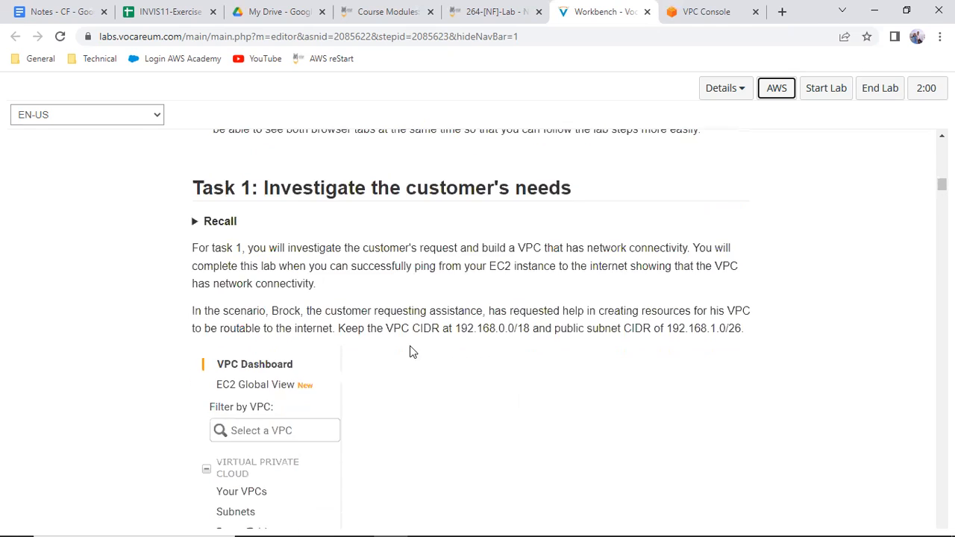
scroll(409, 352, down, 1)
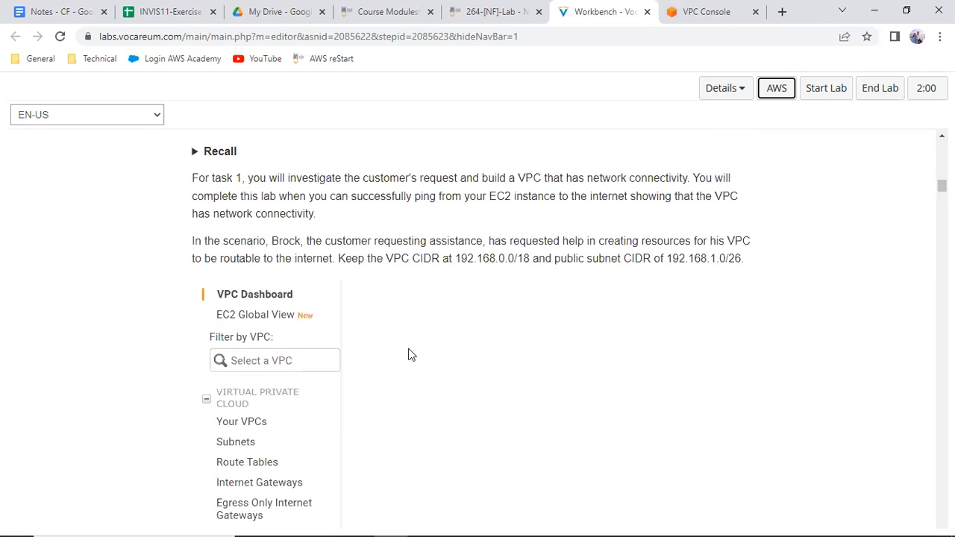
scroll(409, 354, up, 1)
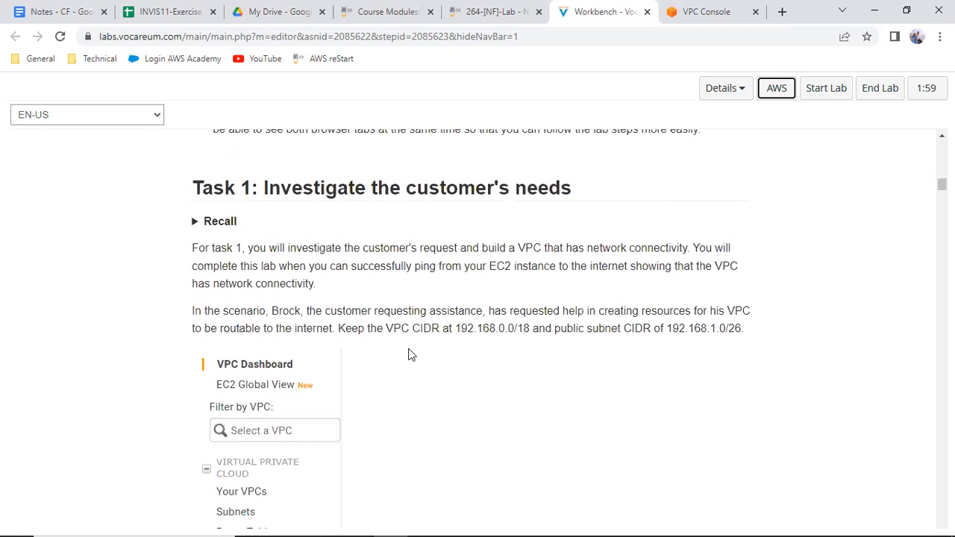
scroll(409, 356, down, 7)
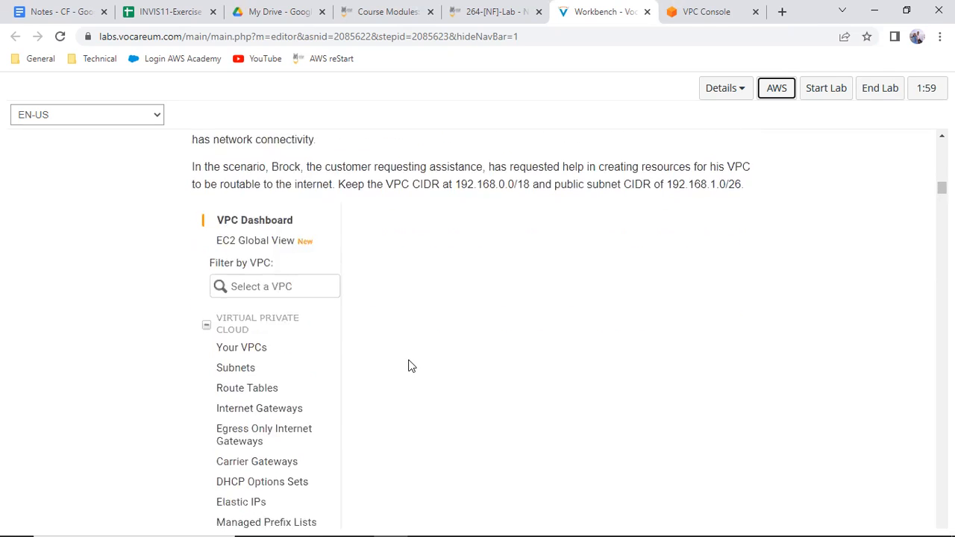
scroll(409, 367, down, 8)
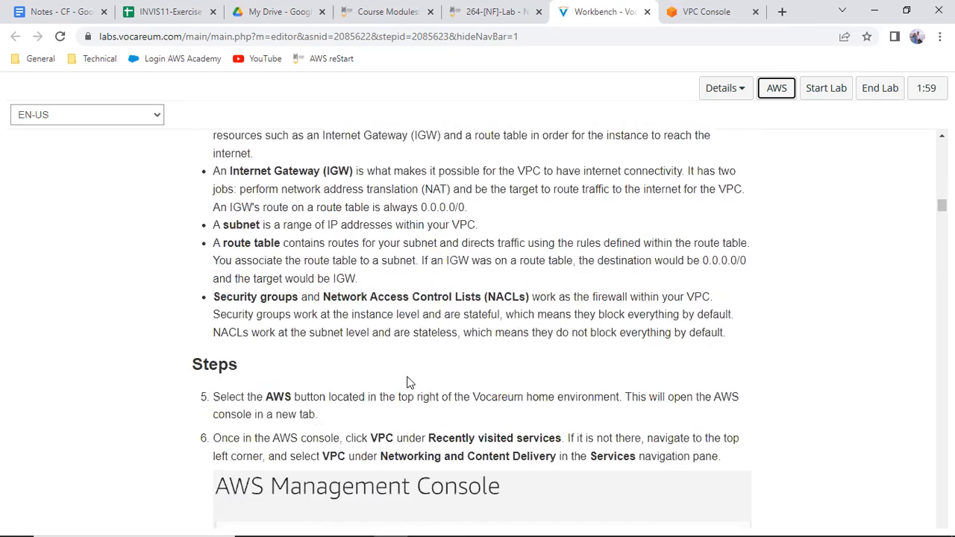
scroll(407, 388, down, 7)
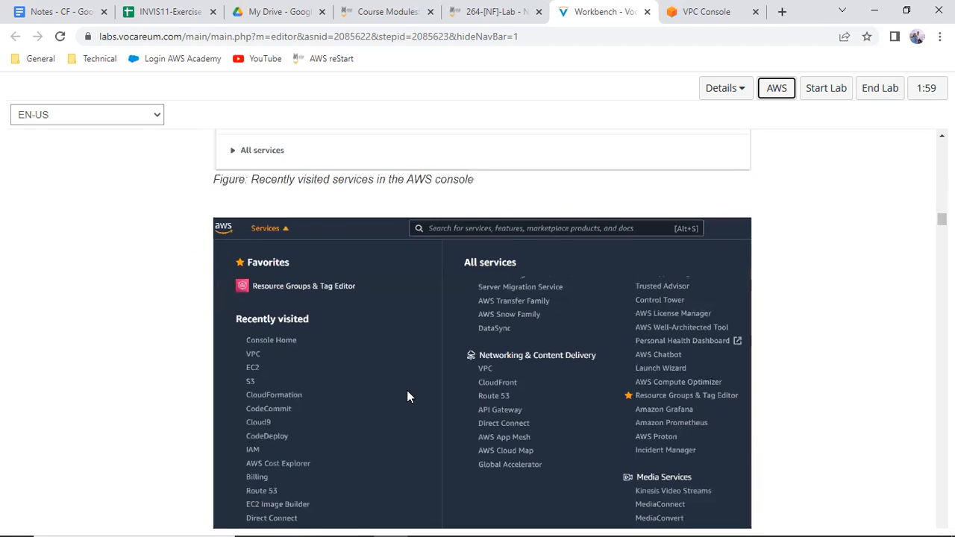
scroll(408, 397, down, 5)
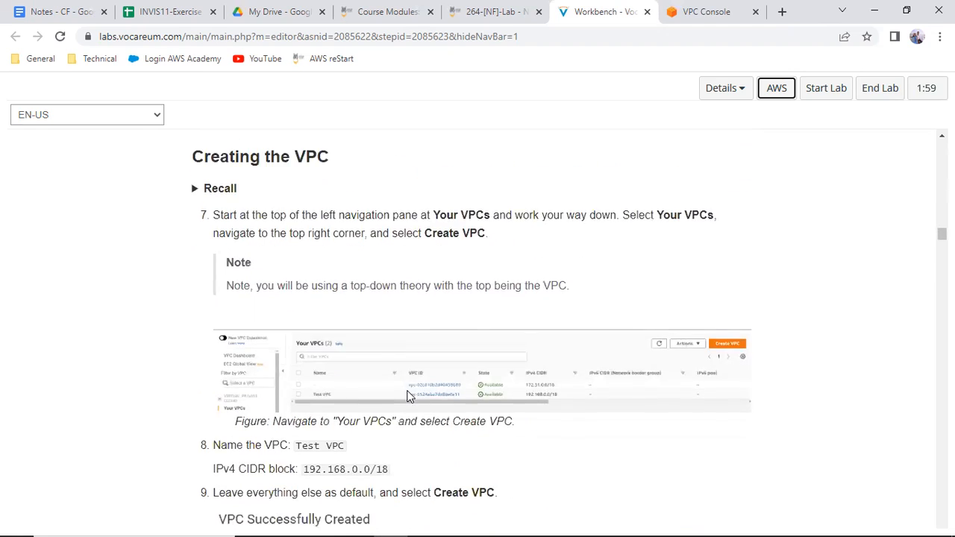
scroll(409, 398, down, 1)
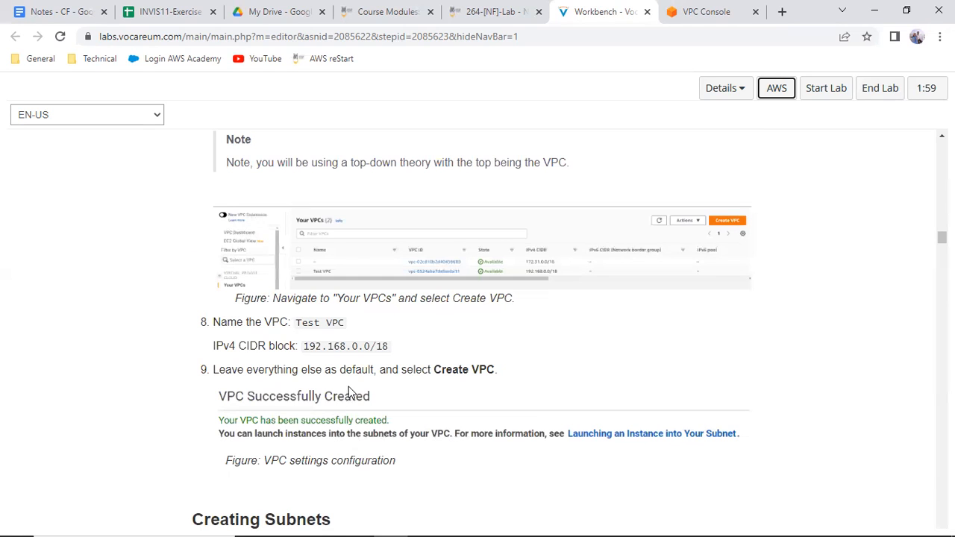
Copy the VPC name from the lab instructions and begin a VPC-only creation with the name tag Test VPC
drag(296, 323, 357, 322)
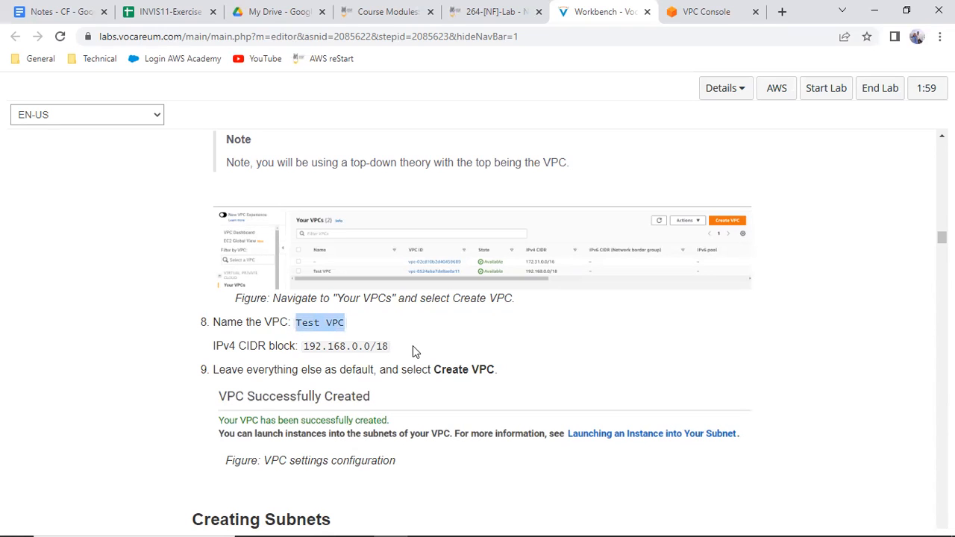
right_click(338, 329)
click(352, 341)
click(731, 12)
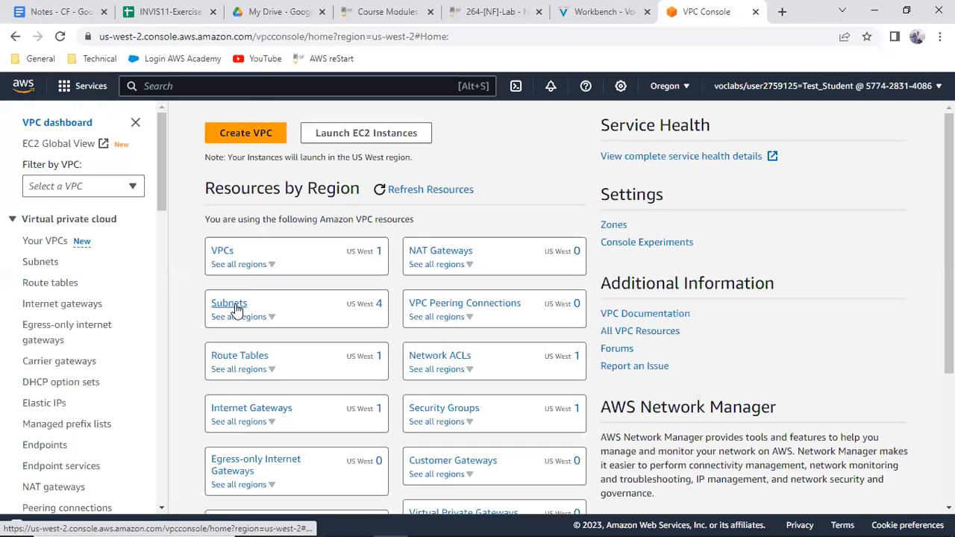
click(243, 136)
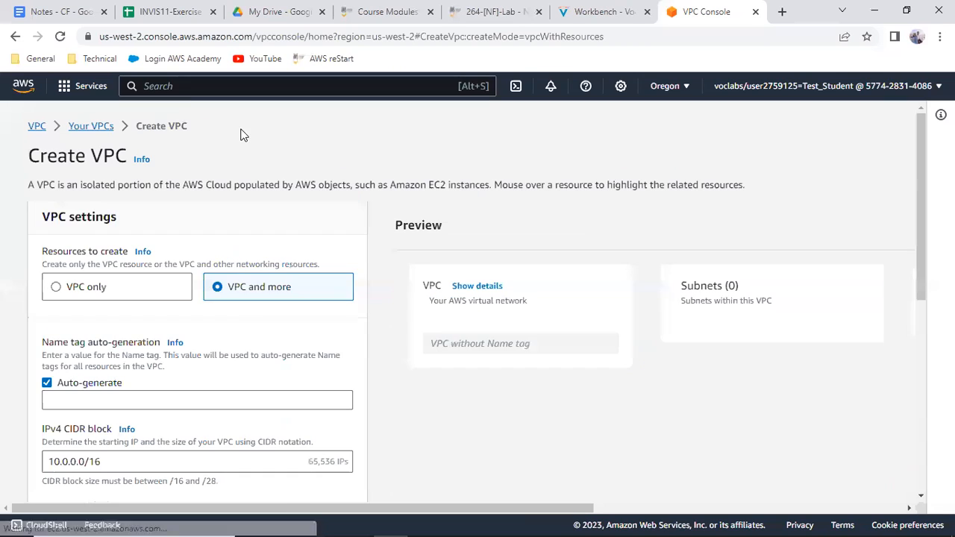
click(52, 295)
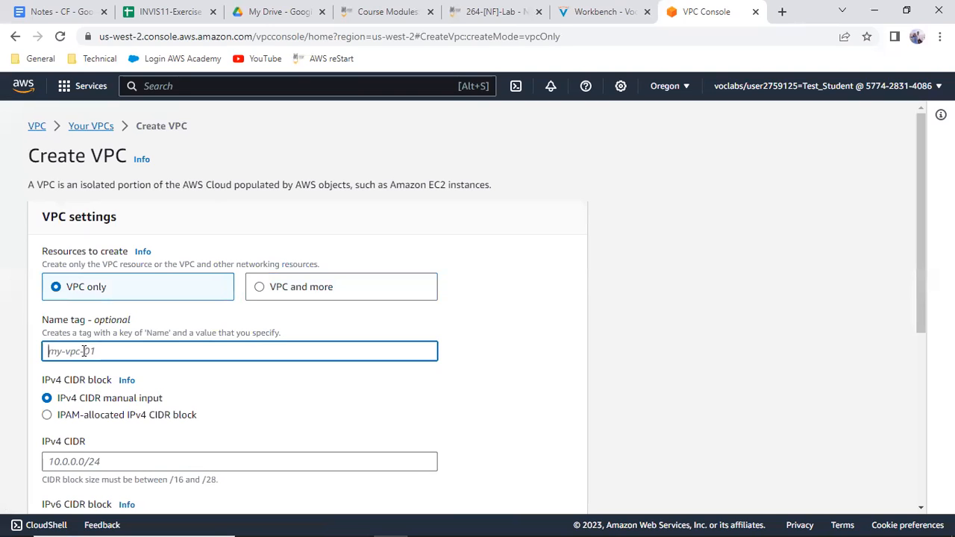
text(Test VPC)
Set the new VPC's IPv4 CIDR to 192.168.0.0/18
scroll(124, 370, down, 1)
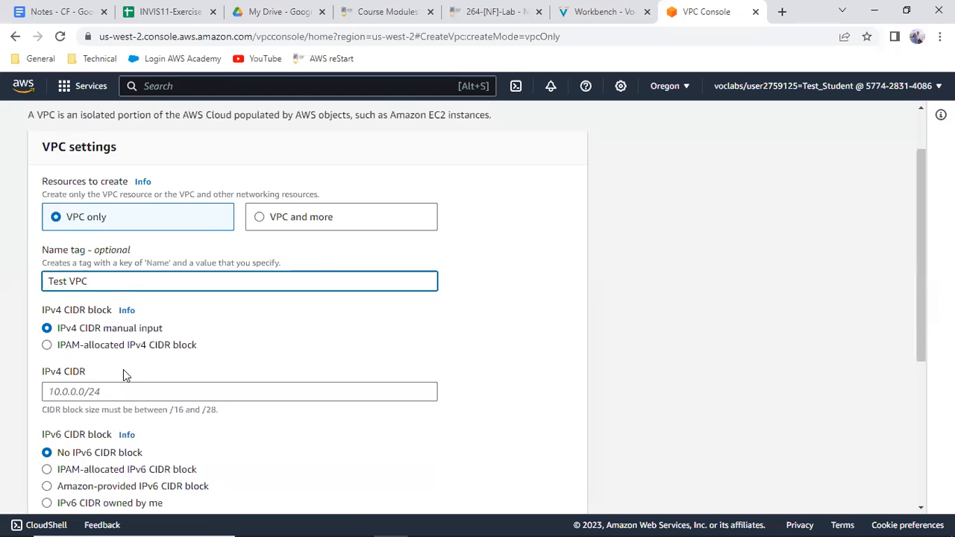
scroll(124, 369, down, 1)
click(88, 324)
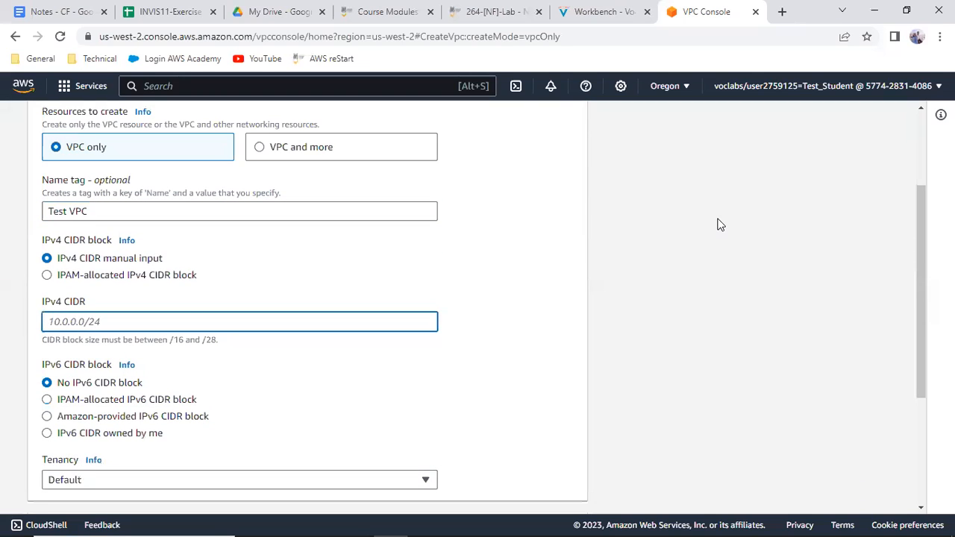
text(192.168.0.0/18)
Check the CIDR block against the lab instructions and create the VPC with the remaining settings at default
click(619, 15)
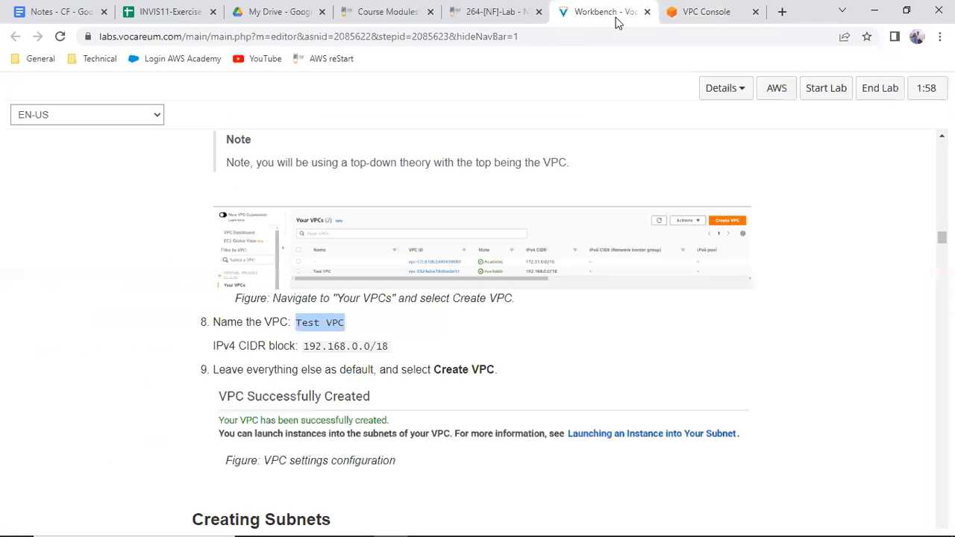
double_click(356, 345)
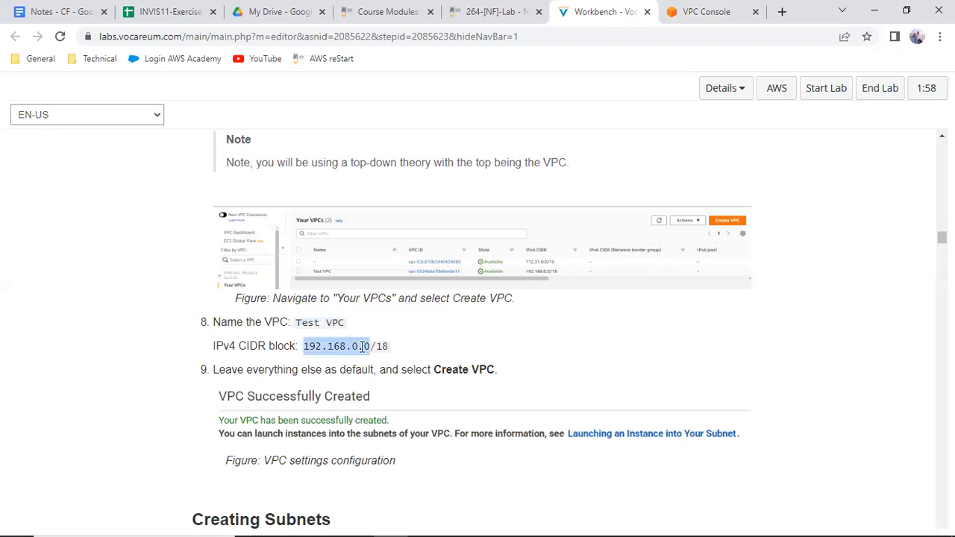
click(712, 14)
scroll(379, 370, down, 2)
scroll(379, 371, down, 2)
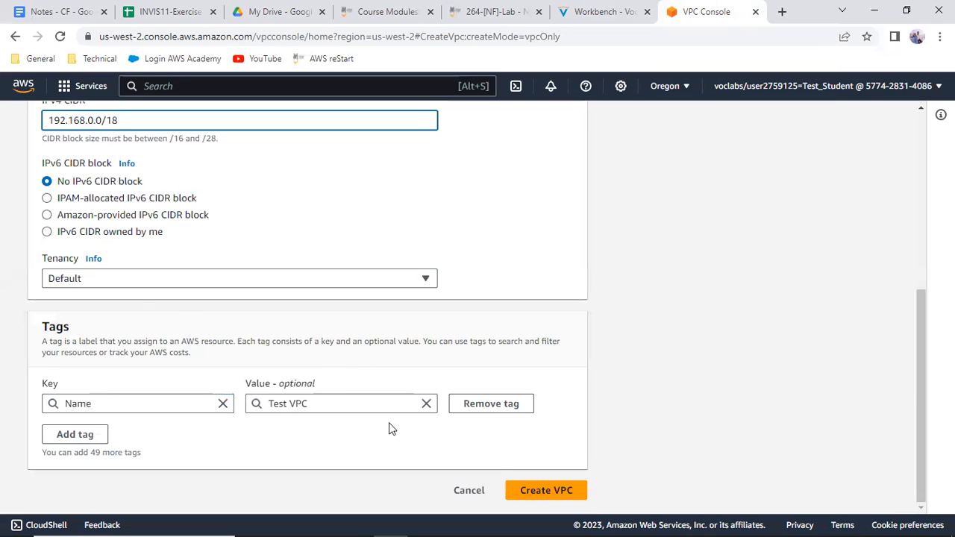
click(547, 495)
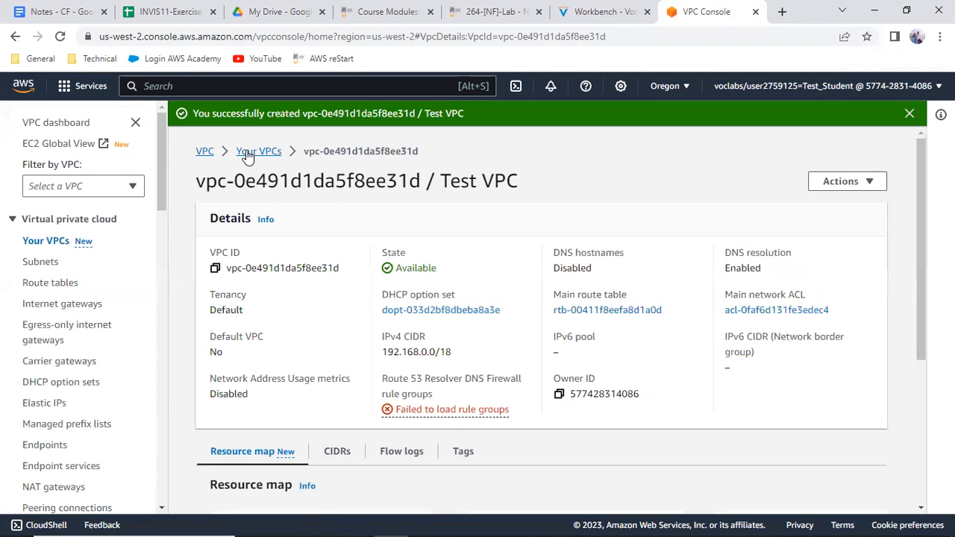
Check the new VPC in the VPC list and read the lab instructions for configuring the subnet
click(250, 151)
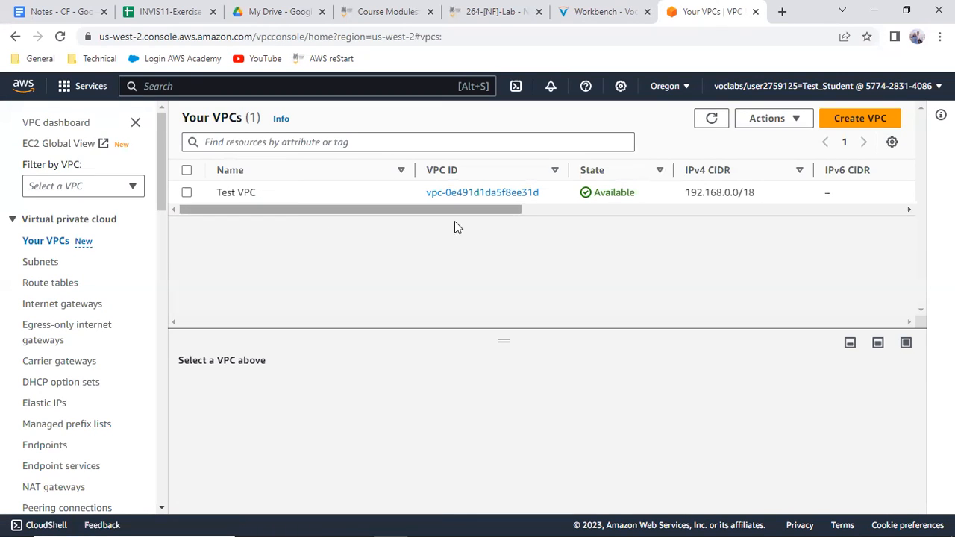
click(587, 9)
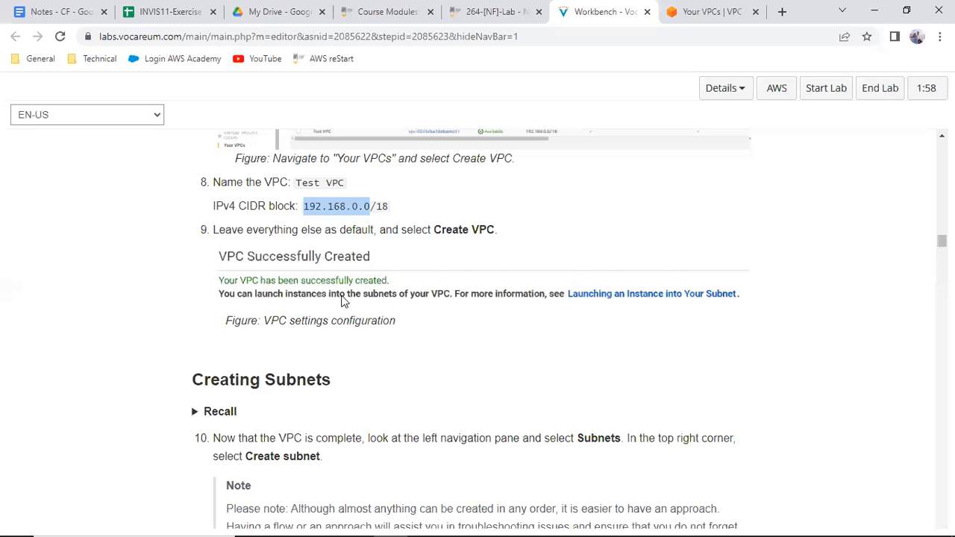
scroll(342, 316, down, 3)
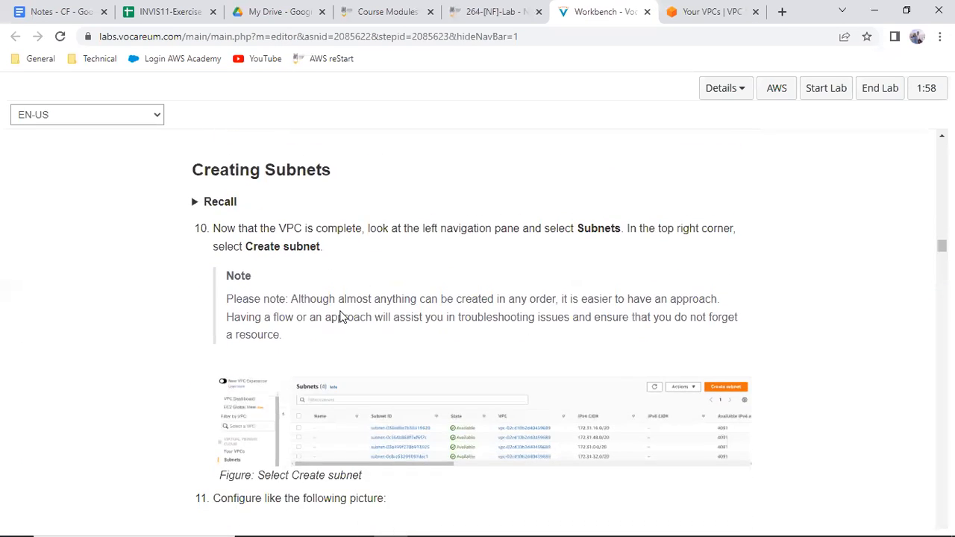
scroll(342, 316, down, 1)
scroll(341, 317, down, 4)
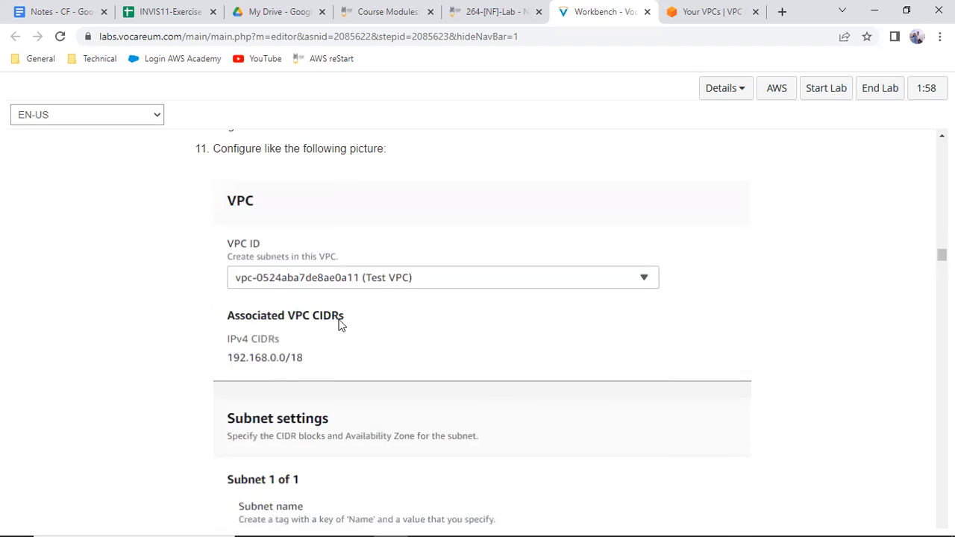
scroll(339, 321, down, 3)
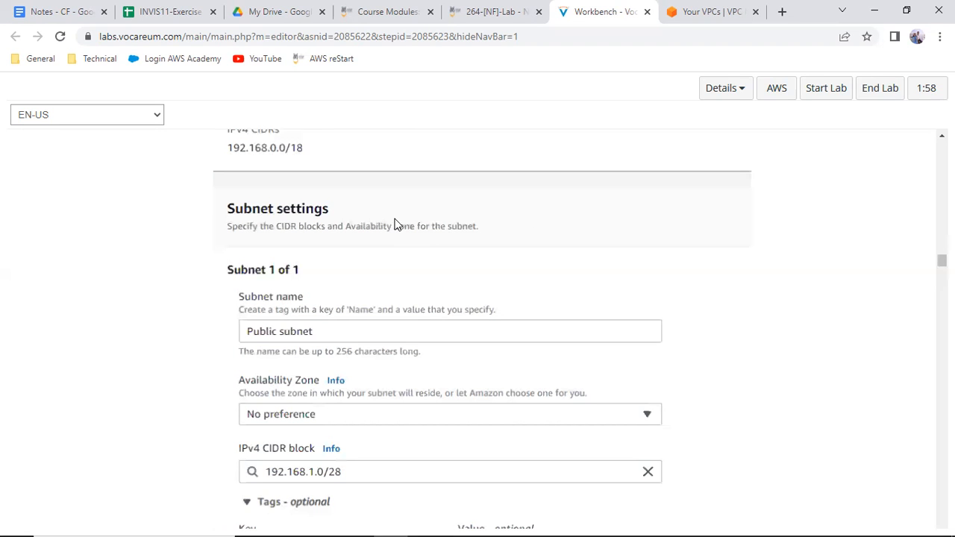
Return to the VPC console and start a new subnet in Test VPC
key(ctrl+Tab)
click(41, 264)
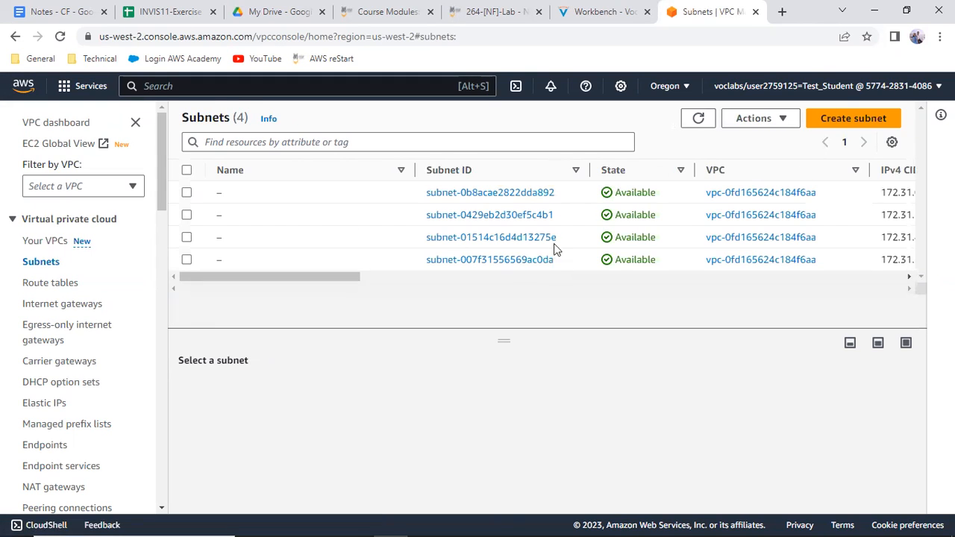
click(848, 118)
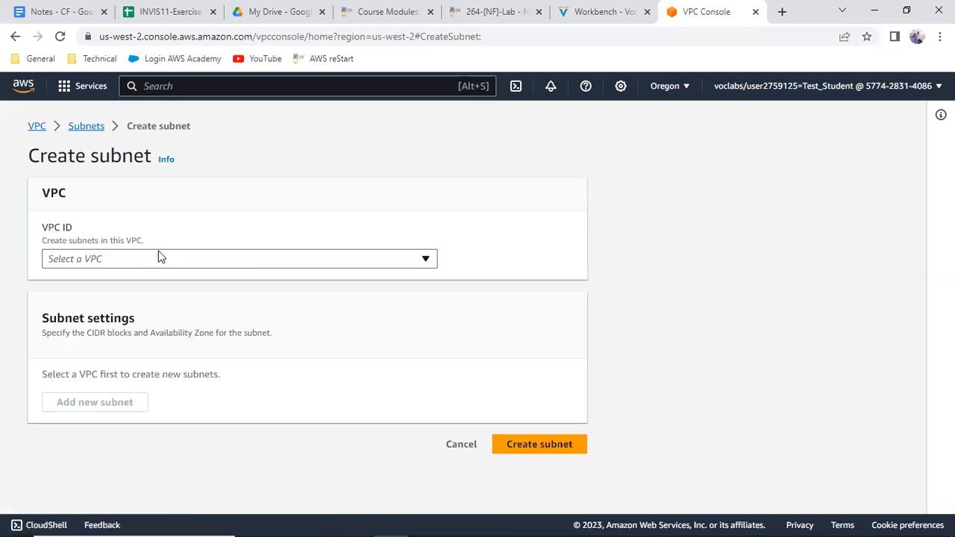
click(142, 261)
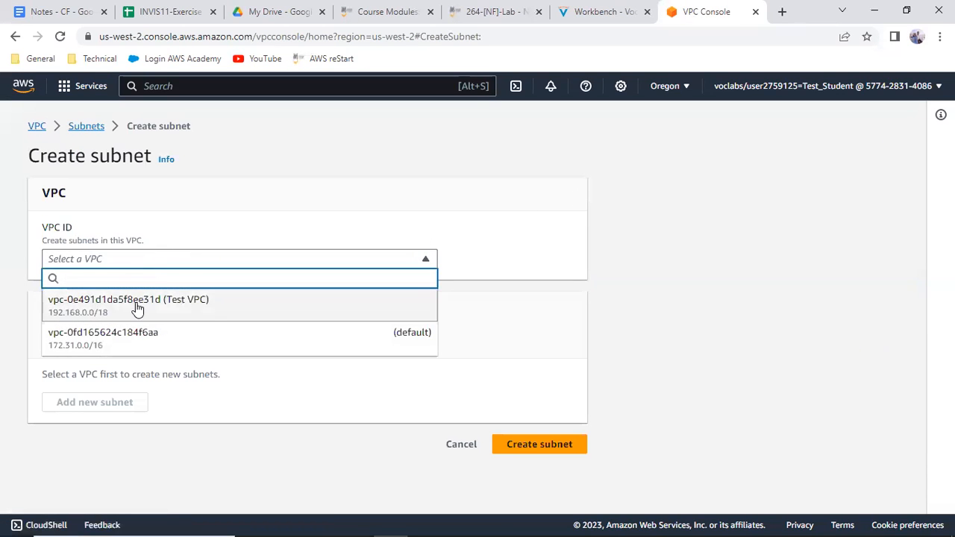
click(136, 306)
scroll(231, 311, down, 3)
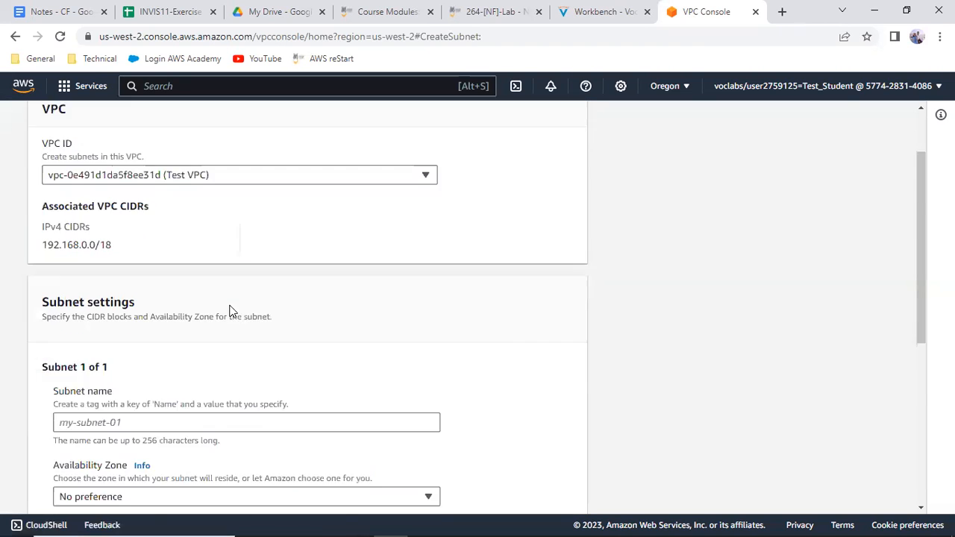
Look up the subnet name in the lab instructions and name the new subnet Public Subnet
click(149, 302)
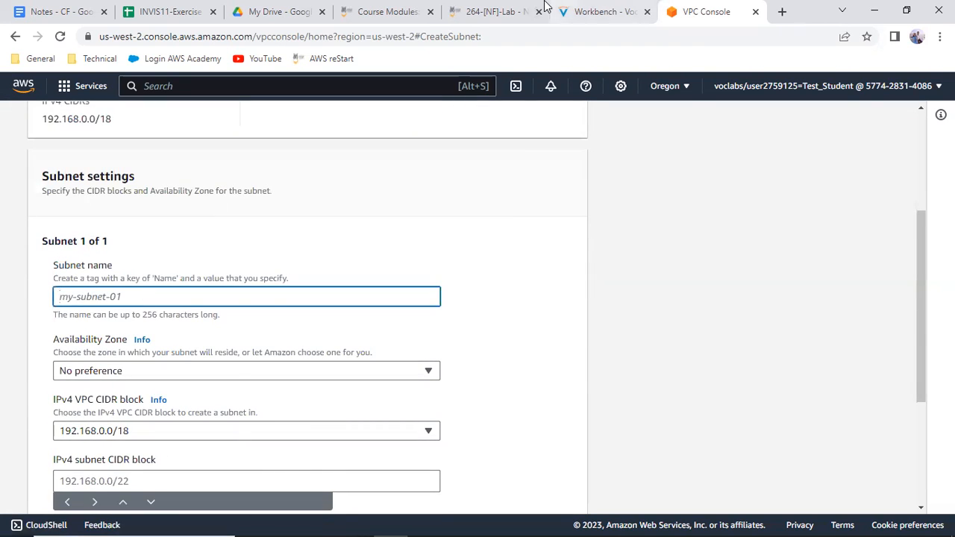
click(604, 10)
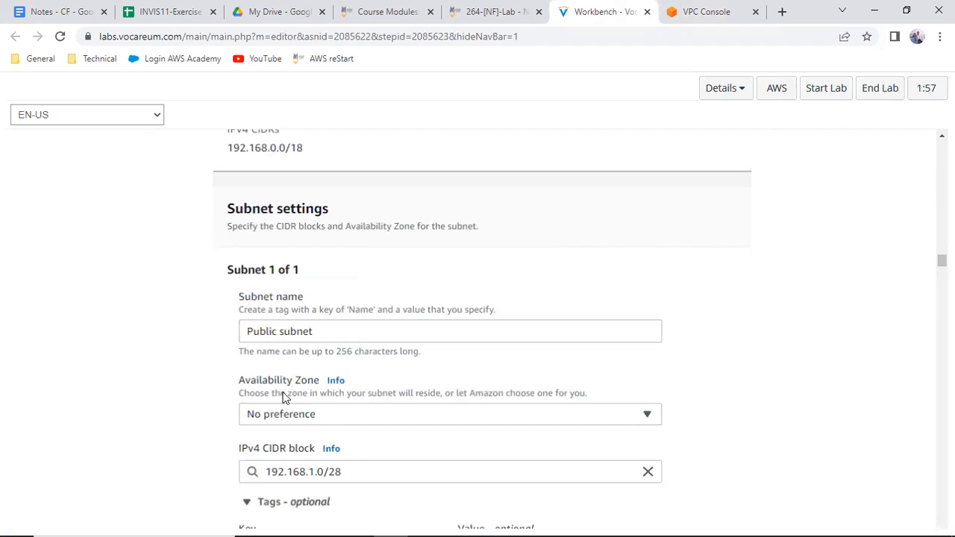
scroll(284, 404, down, 2)
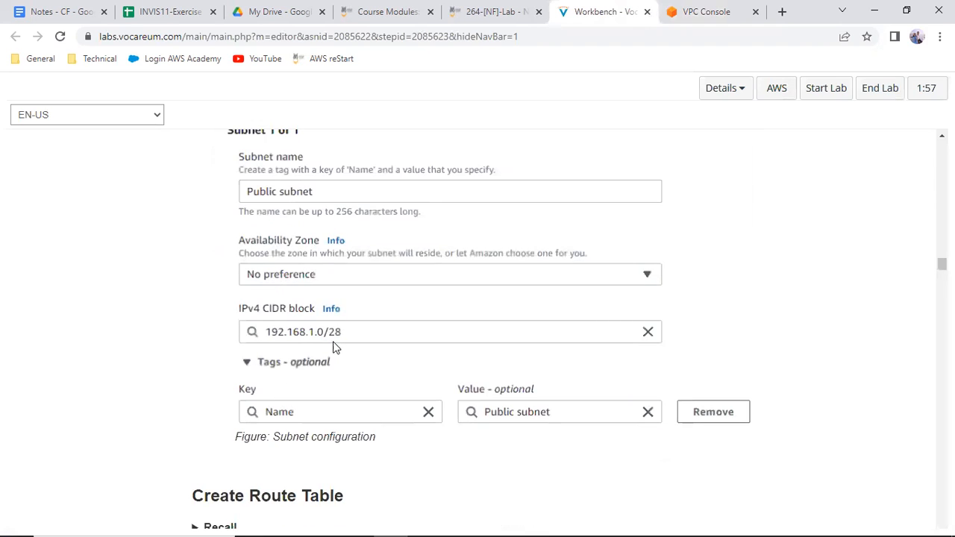
click(682, 11)
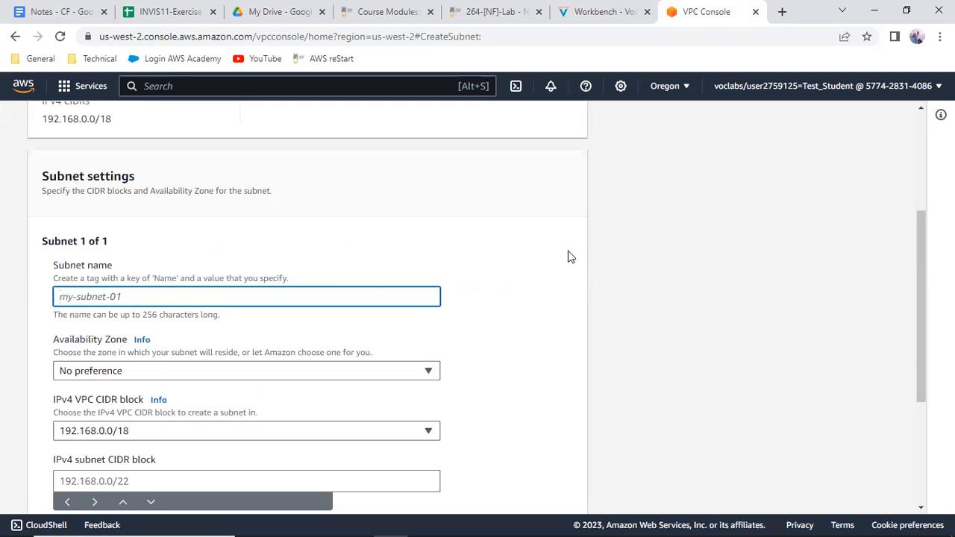
text(Publ)
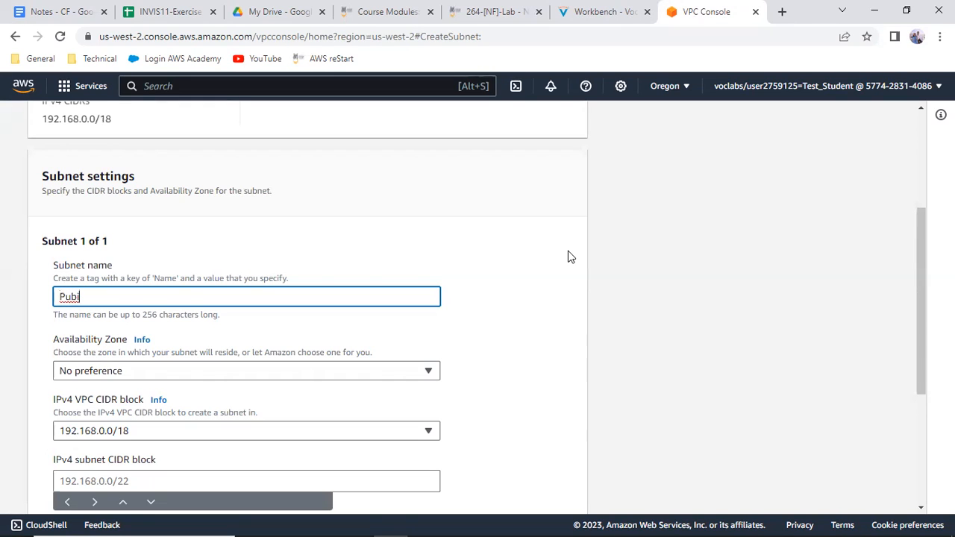
key(BackSpace)
text(lic Subnet)
key(Tab)
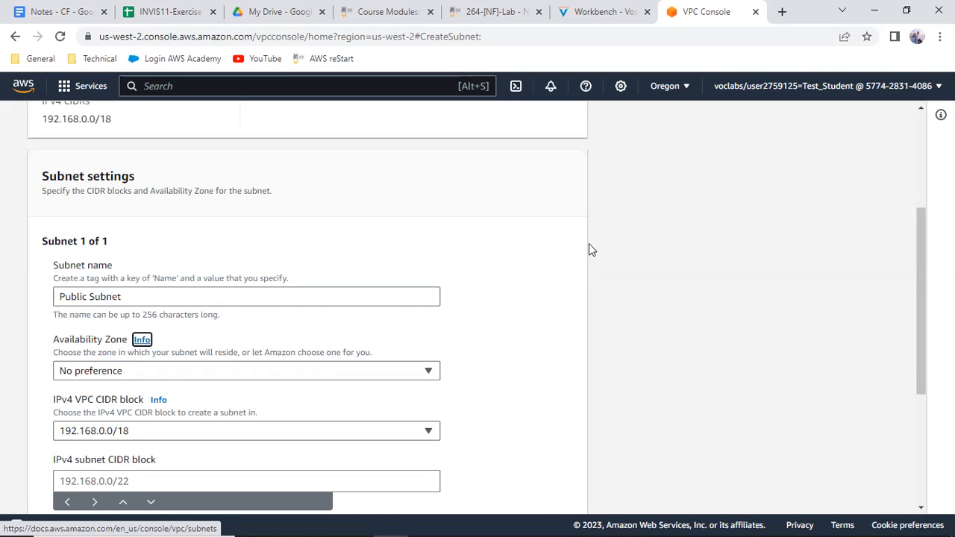
Set the IPv4 subnet CIDR block to 192.168.1.0/28, checking the prefix length against the lab instructions
scroll(613, 269, down, 2)
click(74, 343)
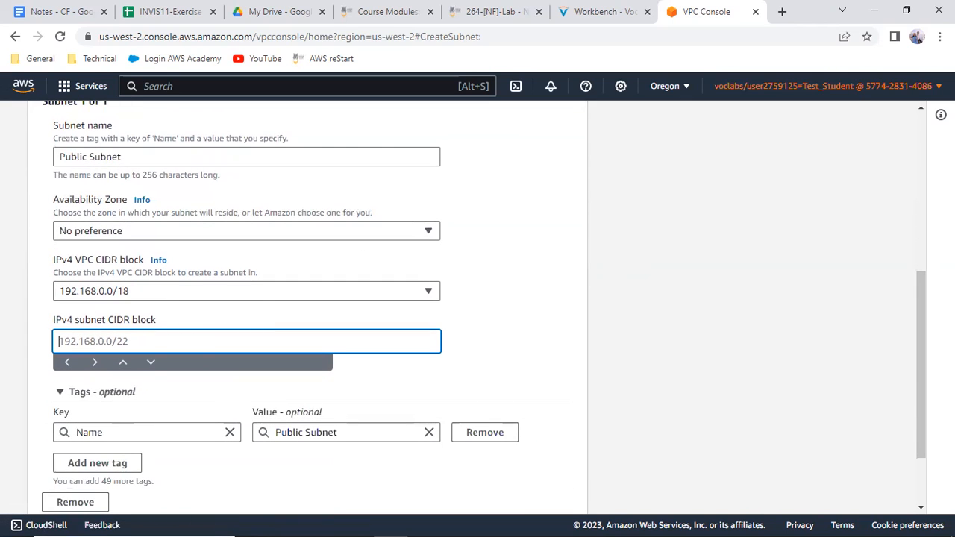
text(192.168.1.0/26)
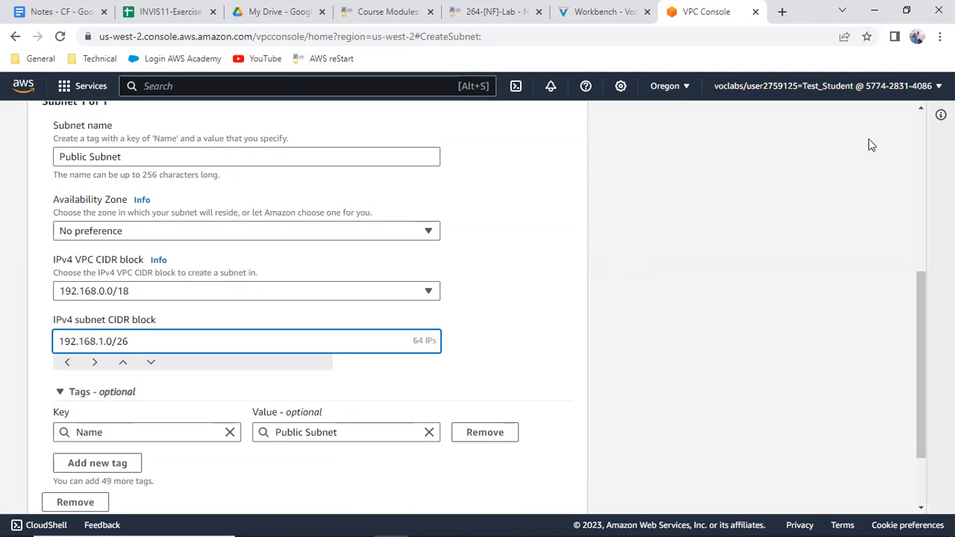
click(613, 12)
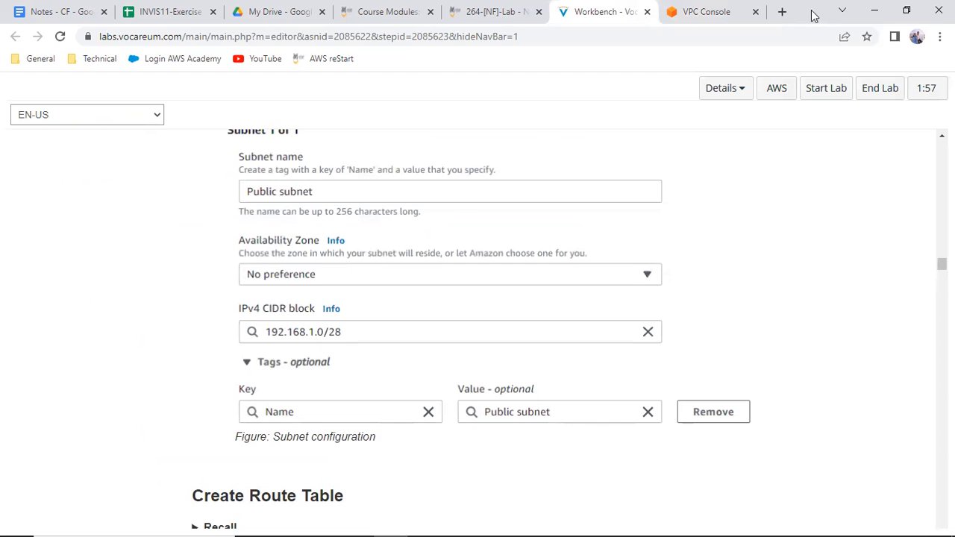
click(715, 12)
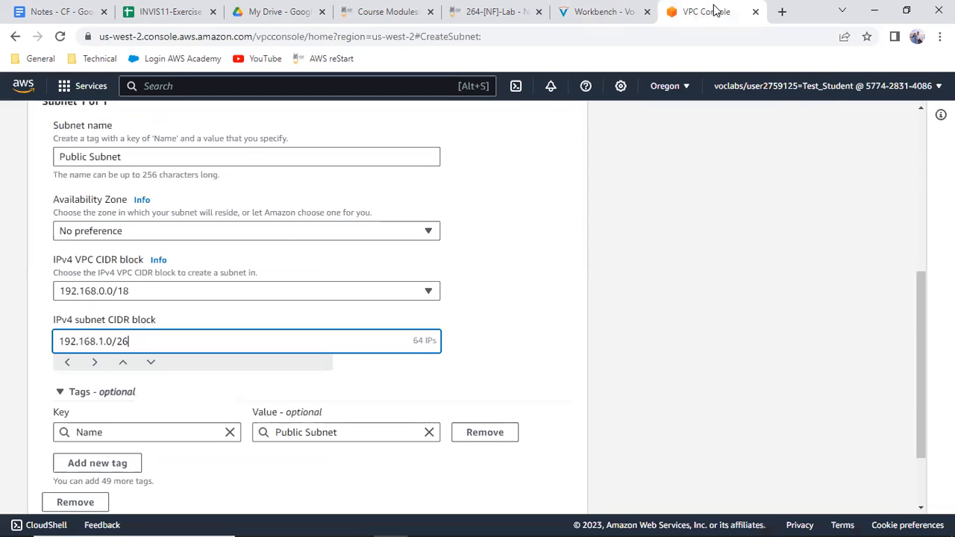
key(BackSpace)
text(8)
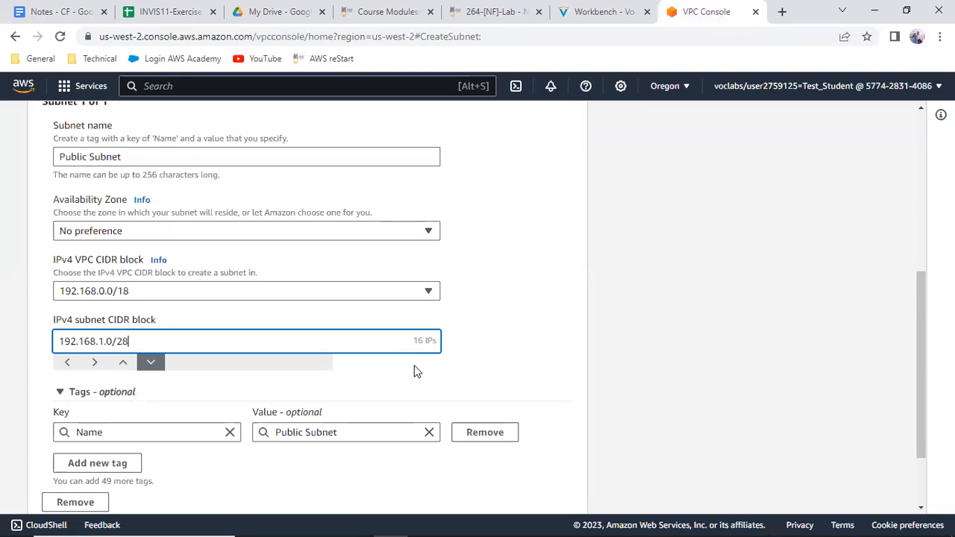
Compare the subnet settings with the lab instructions once more and create the subnet
click(604, 12)
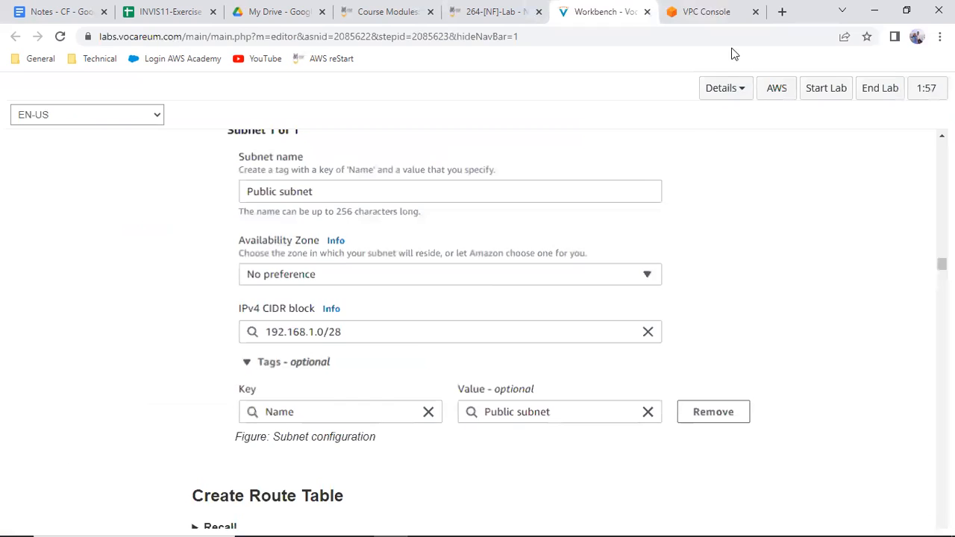
click(723, 13)
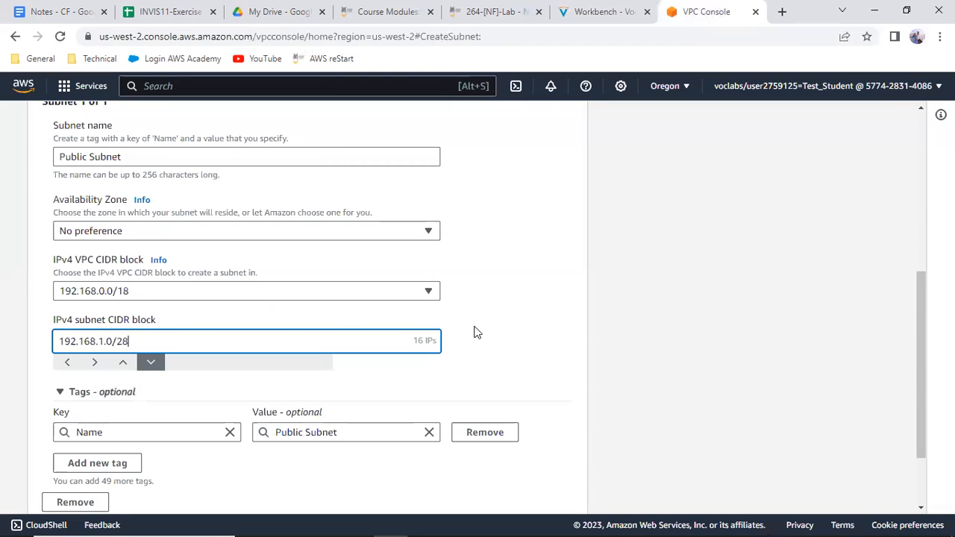
scroll(478, 332, down, 2)
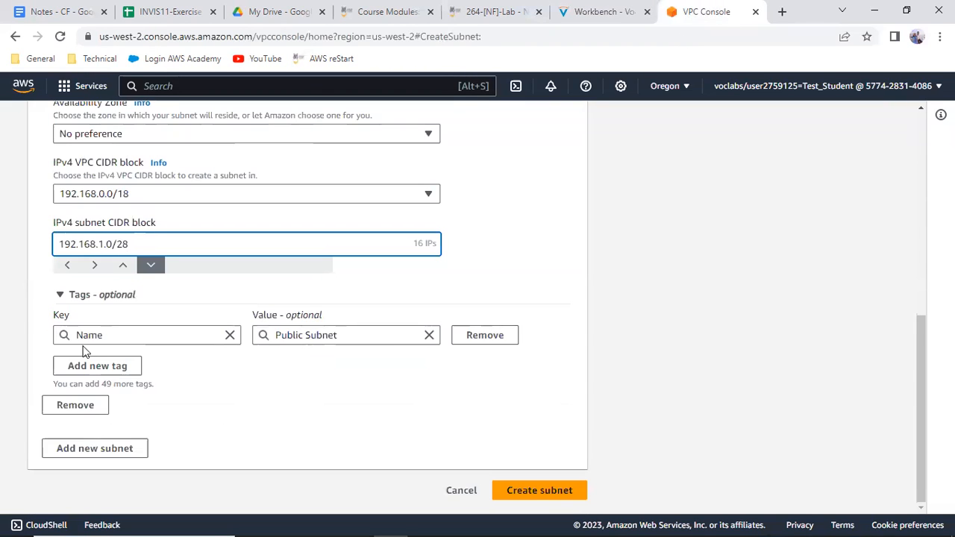
click(556, 498)
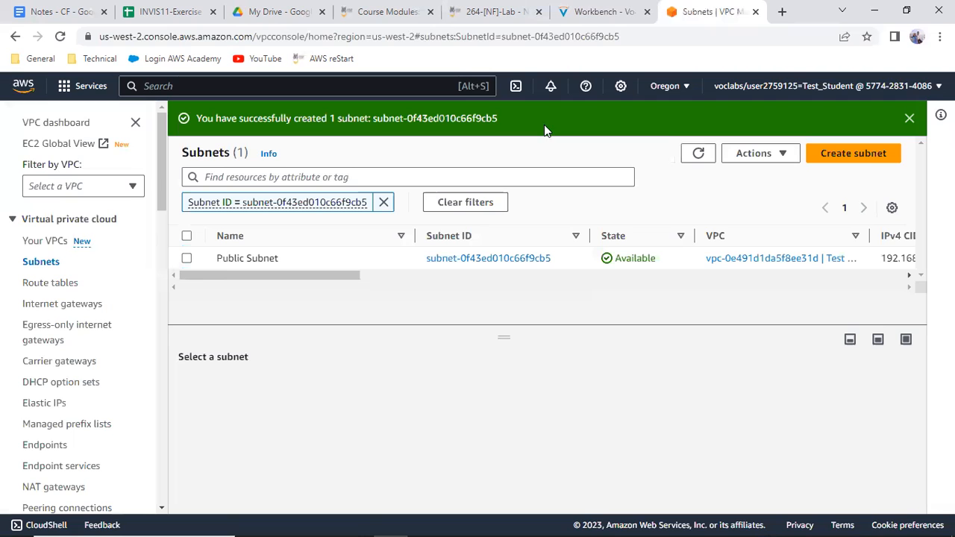
Read the lab instructions for creating and configuring the route table, consulting the VPC network diagram in Paint
click(597, 11)
scroll(520, 312, down, 3)
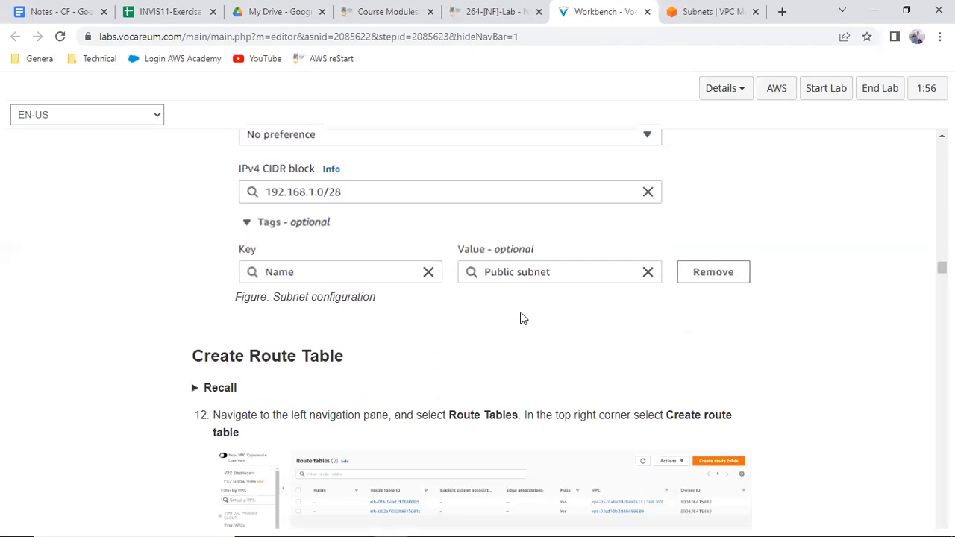
scroll(521, 314, down, 2)
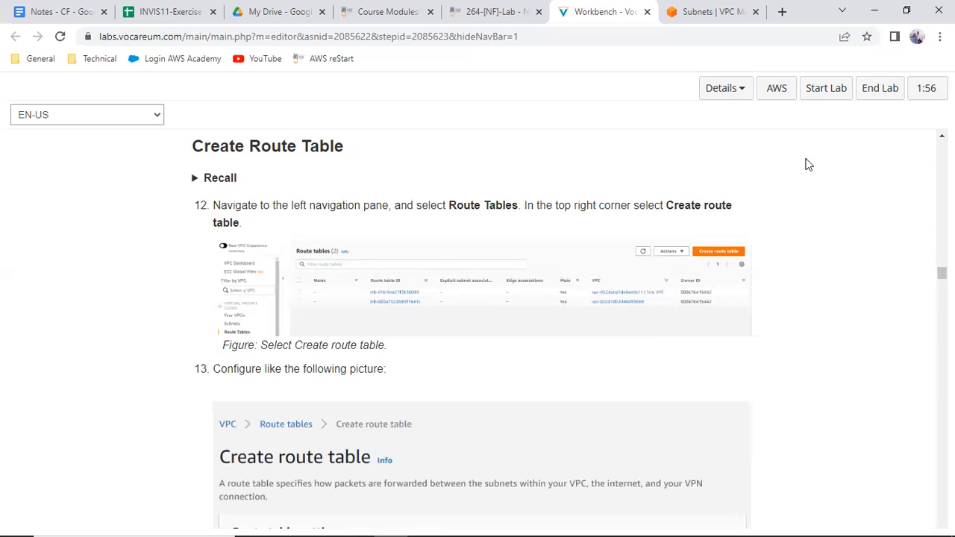
mouse_move(533, 508)
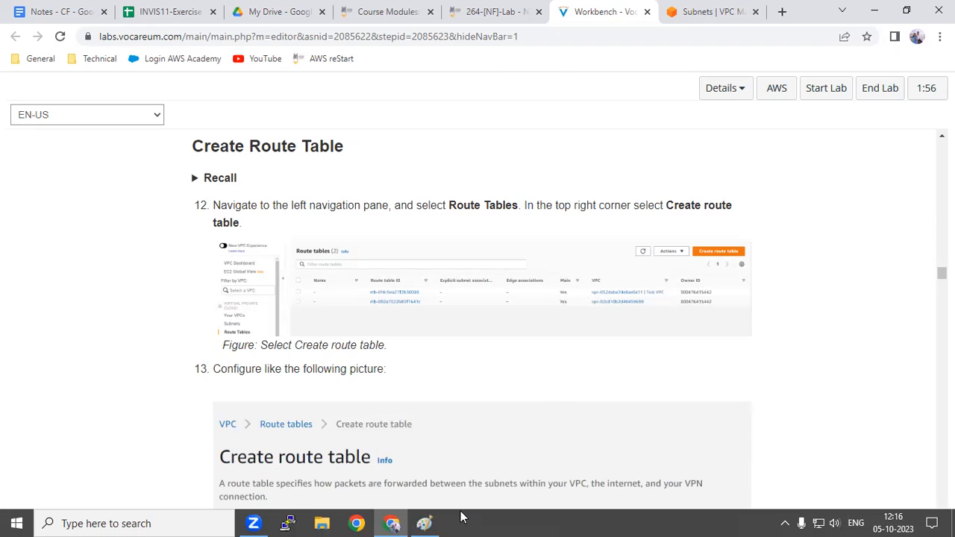
click(424, 523)
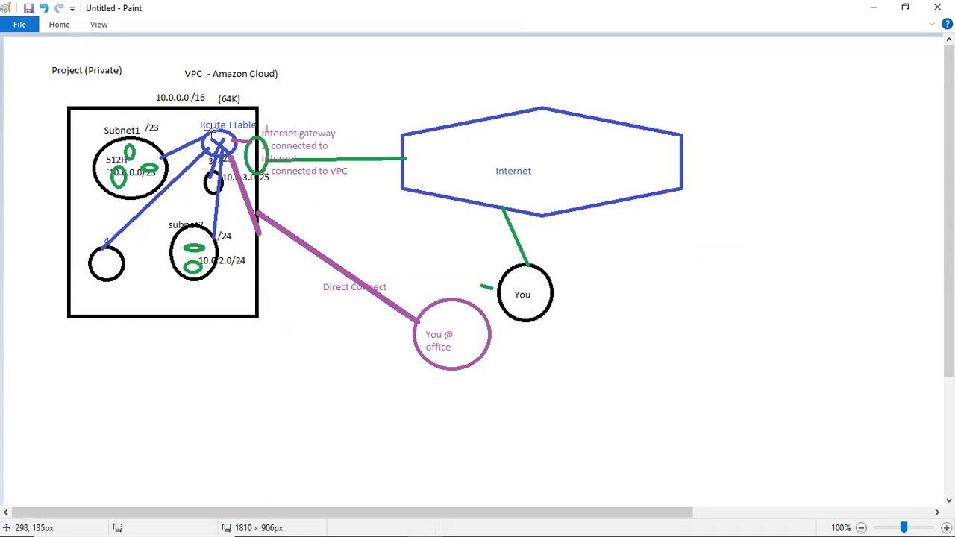
click(864, 7)
scroll(489, 258, down, 3)
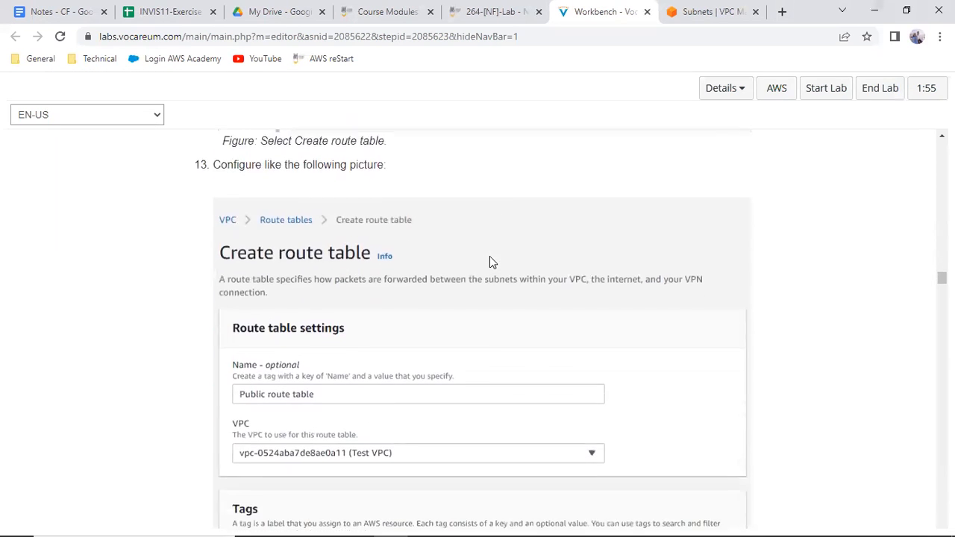
scroll(490, 262, down, 2)
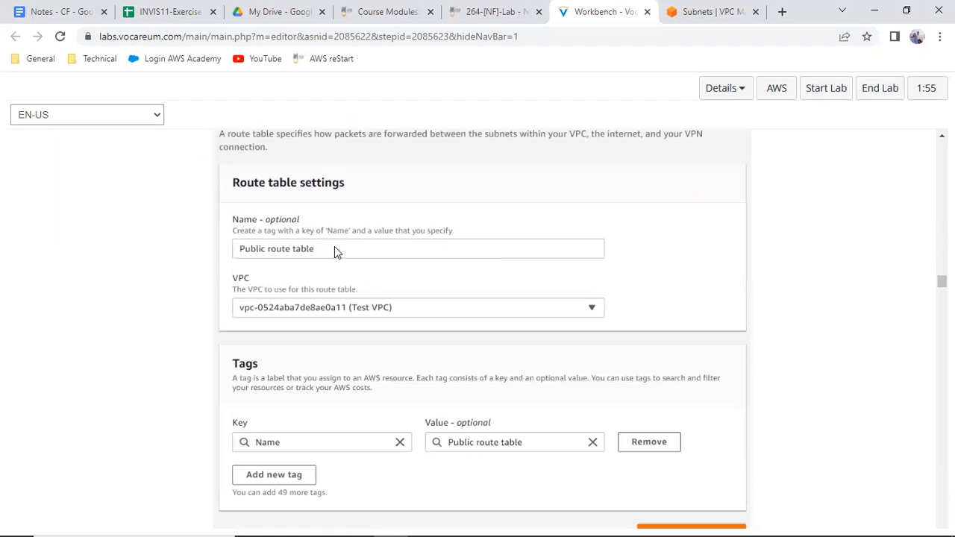
Start a new route table in the VPC console and name it Public Route Table, following the lab instructions
click(739, 13)
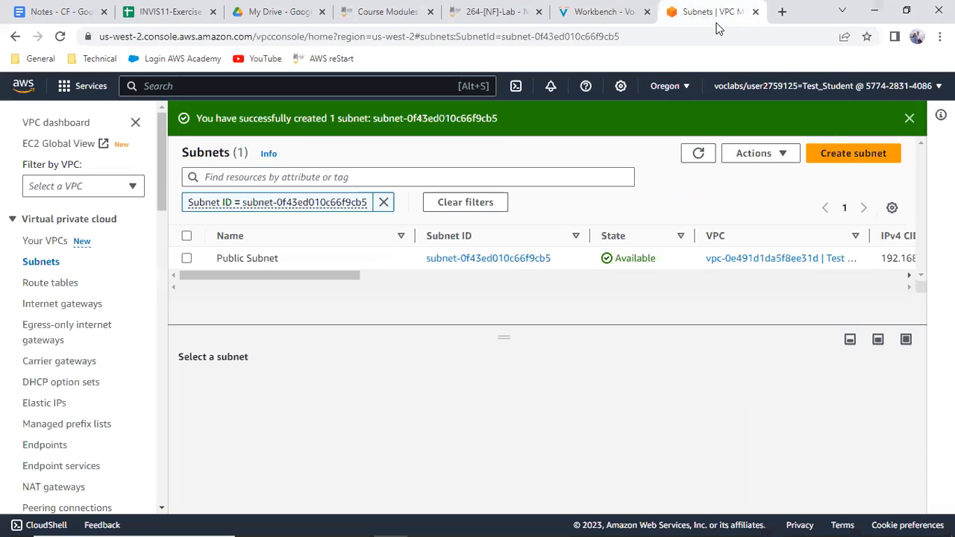
click(75, 285)
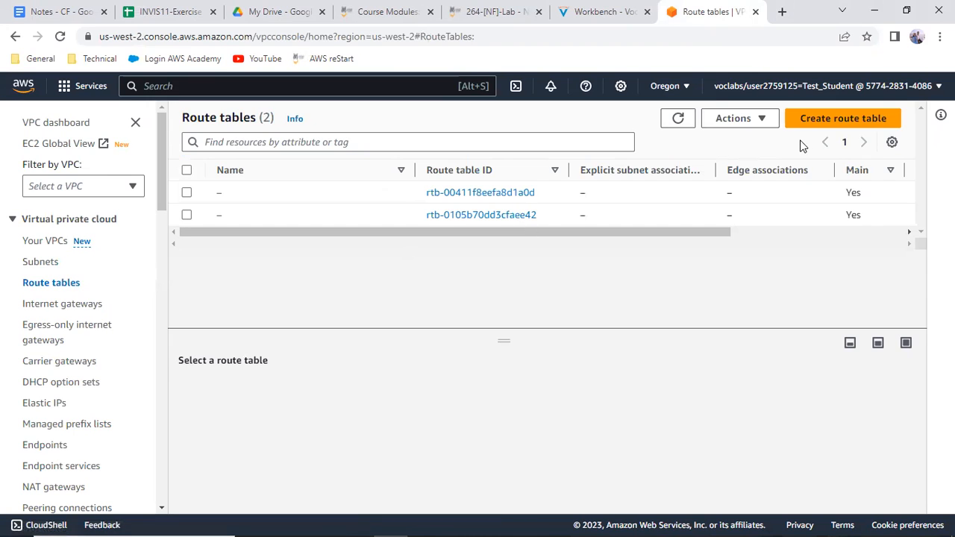
click(833, 119)
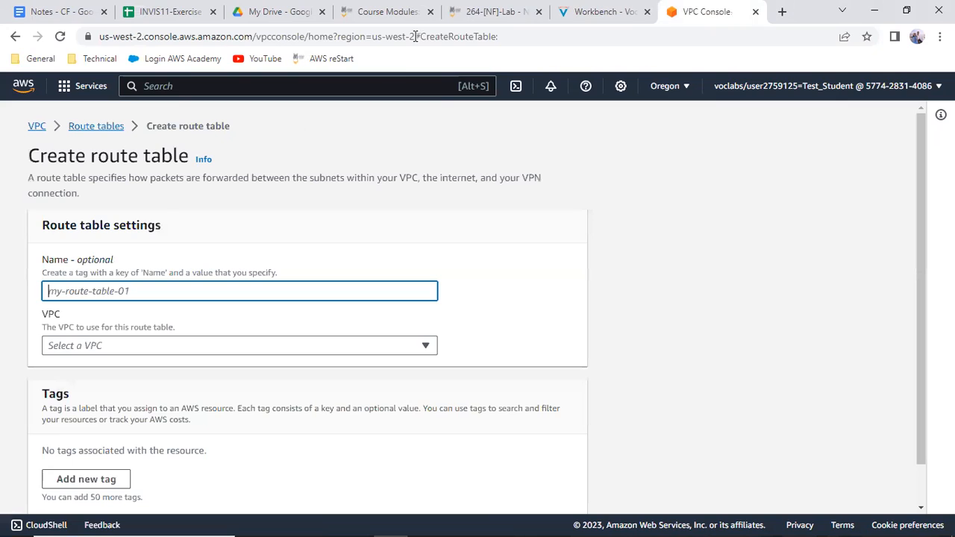
click(588, 11)
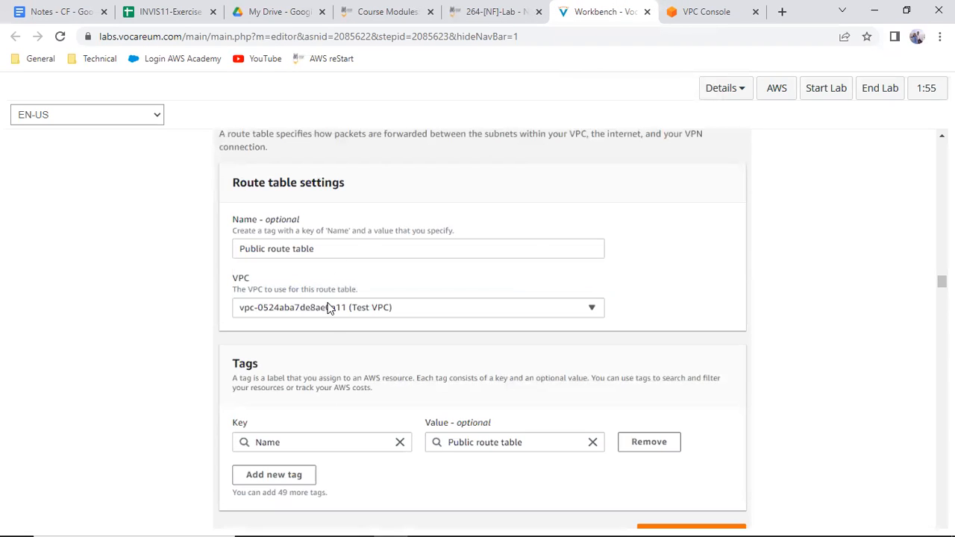
click(712, 14)
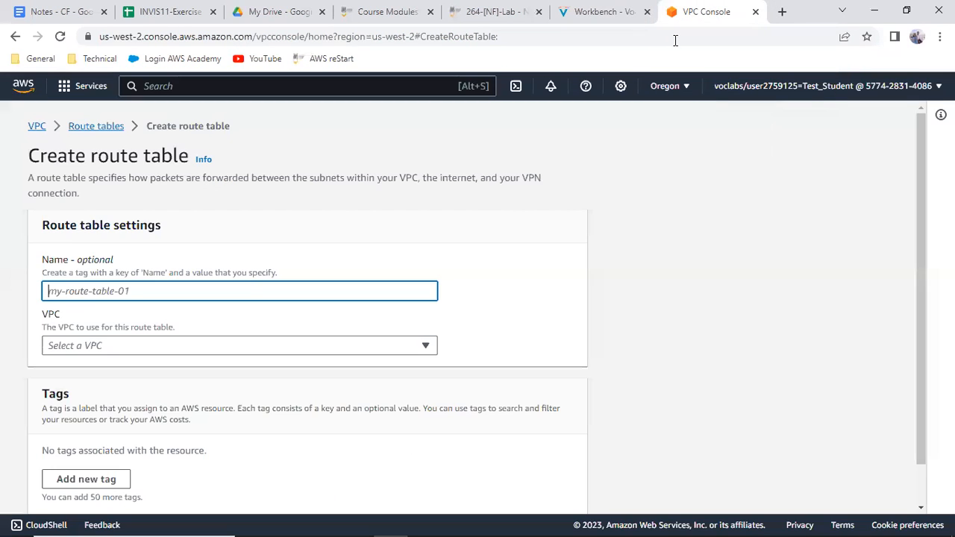
text(Pu)
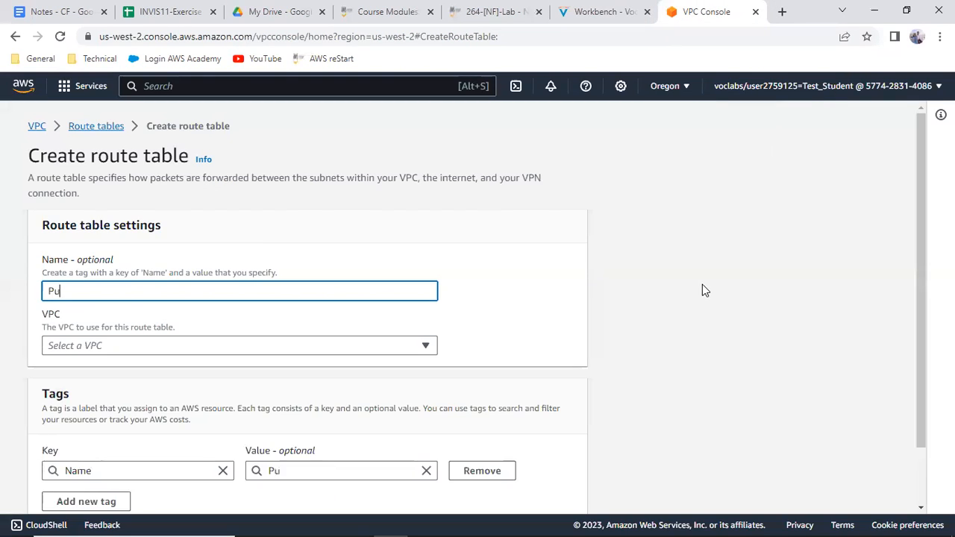
text(blic Route)
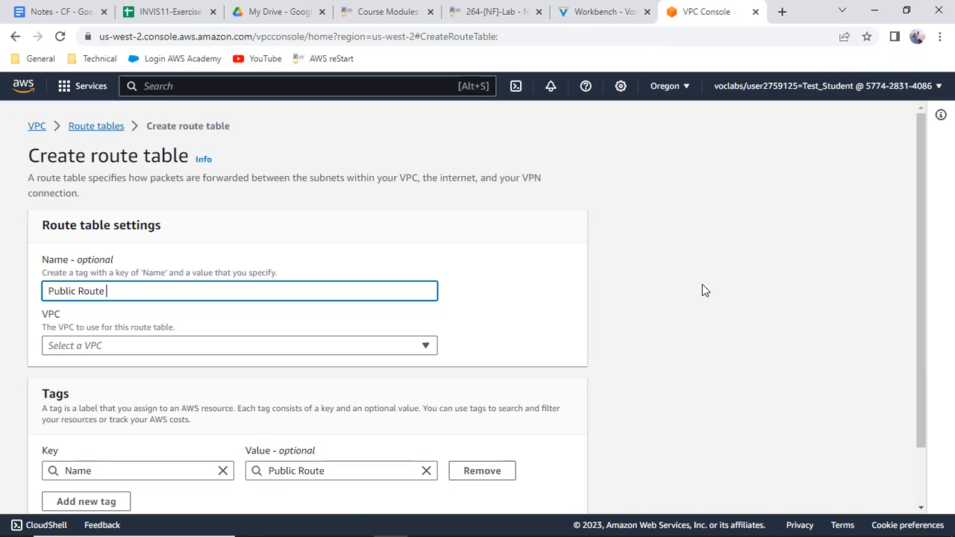
text( Table)
Assign the route table to Test VPC and create it with the Name tag kept
click(411, 347)
click(216, 387)
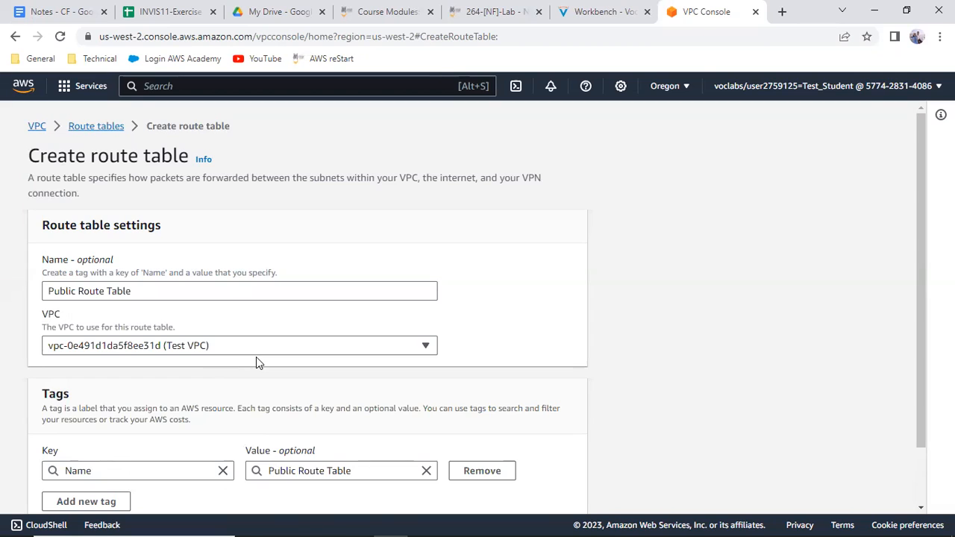
scroll(660, 356, down, 2)
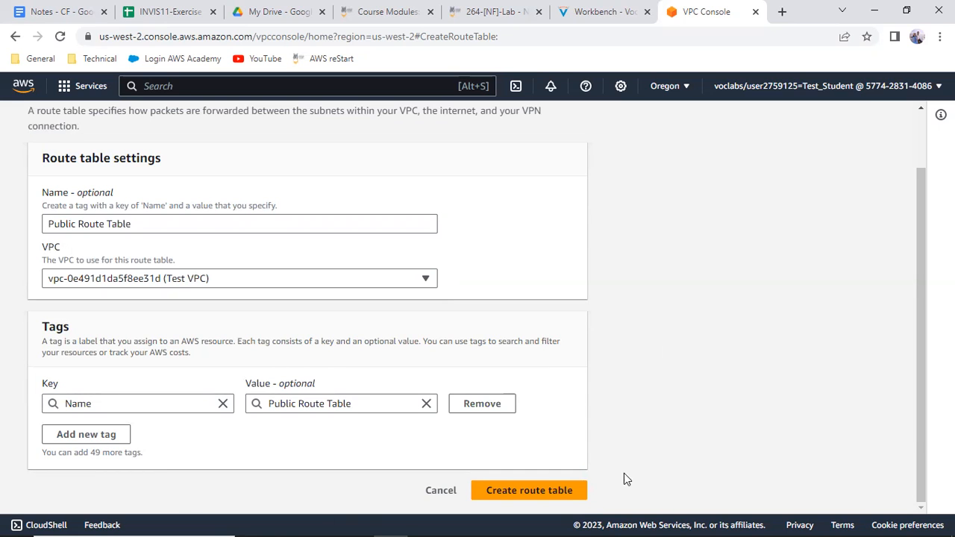
click(581, 491)
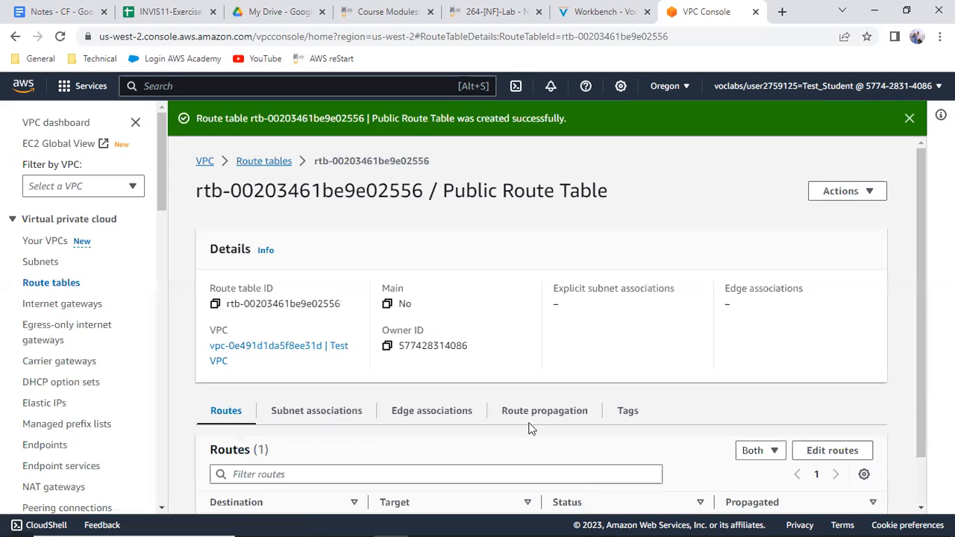
Review Public Route Table's details in the route tables list and consult the VPC network diagram in Paint
click(53, 283)
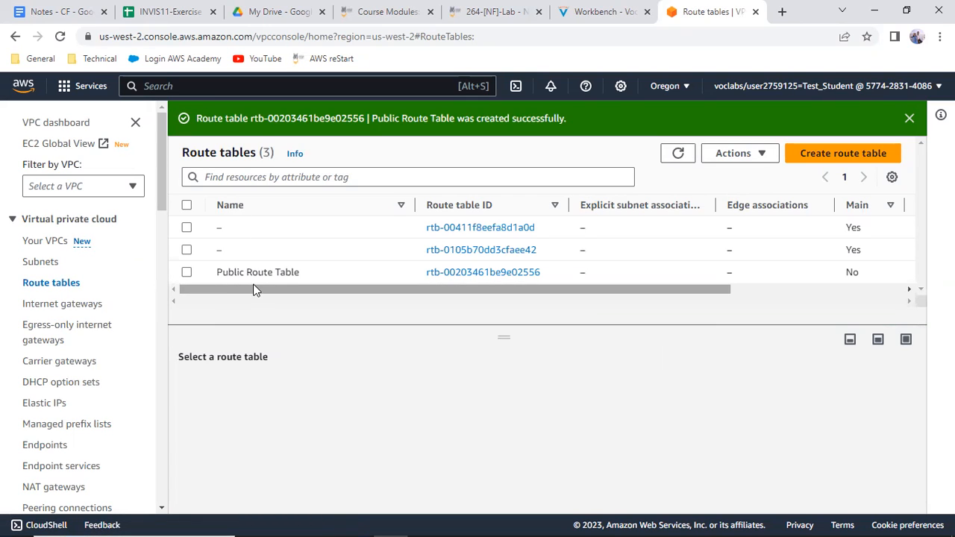
click(186, 273)
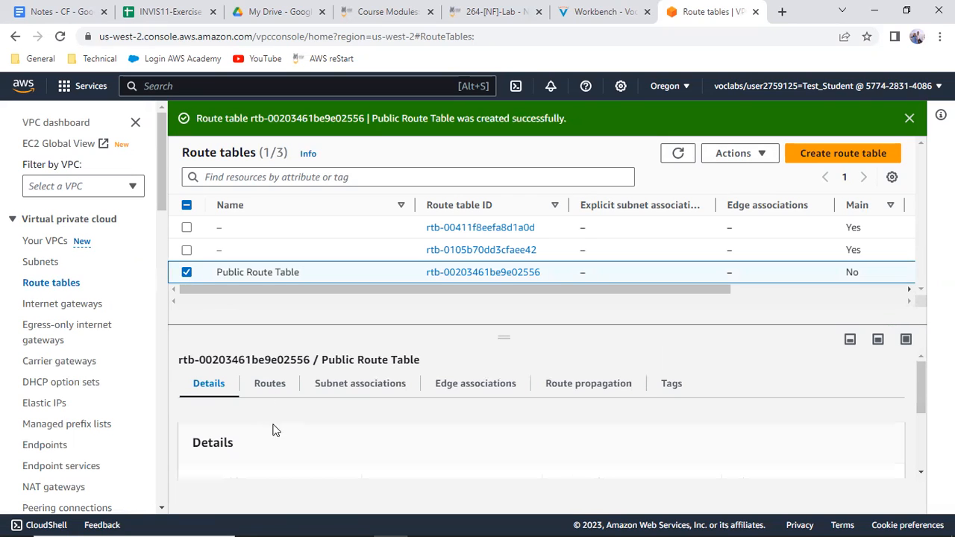
mouse_move(499, 519)
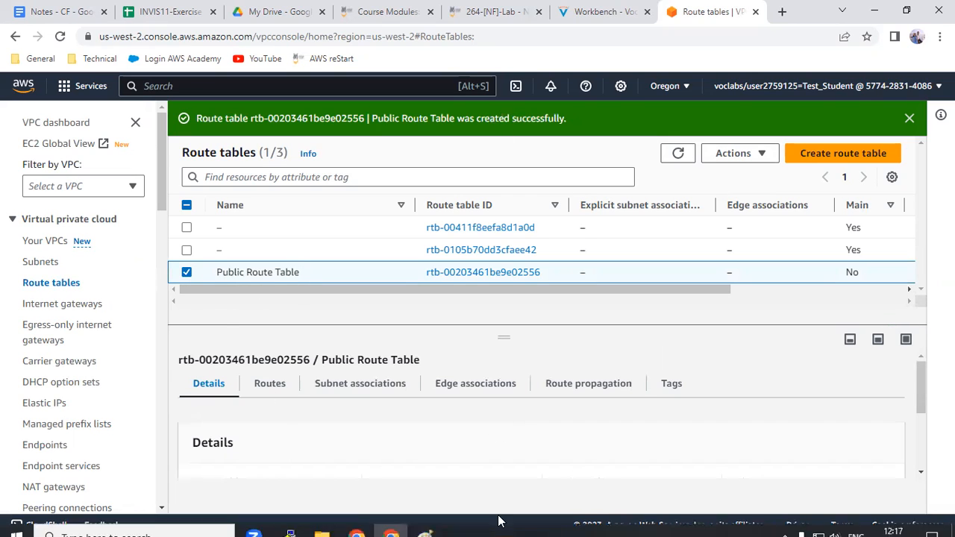
click(424, 522)
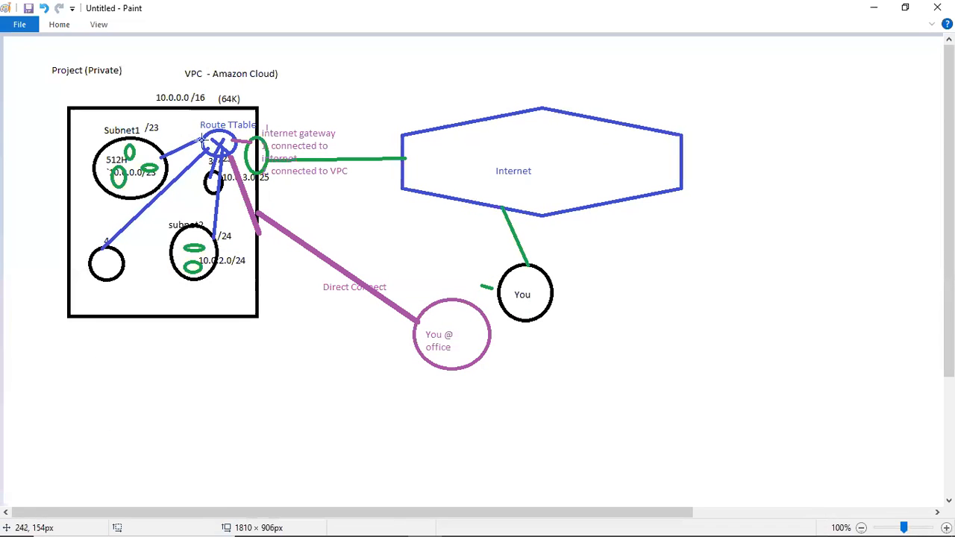
click(872, 7)
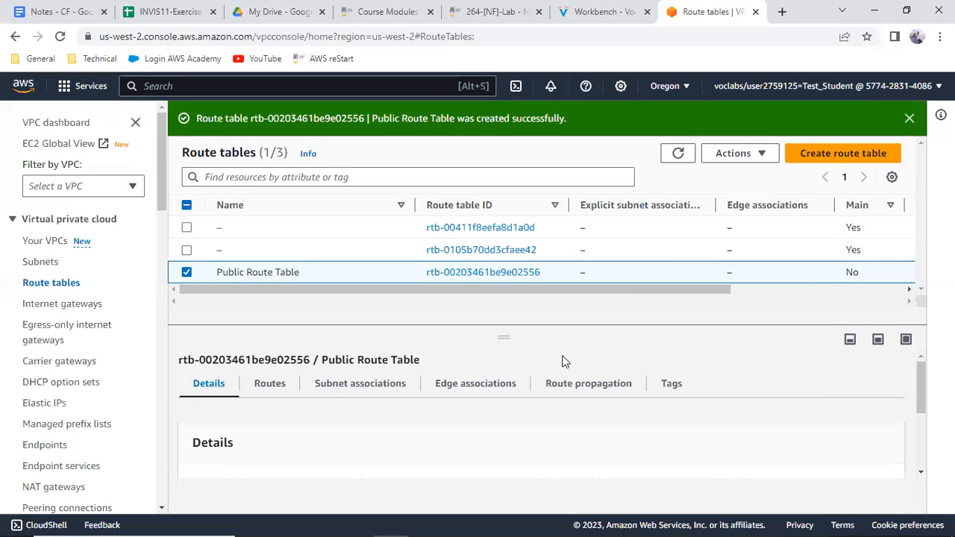
Read the lab instructions for creating and configuring the internet gateway
click(579, 12)
scroll(441, 240, down, 4)
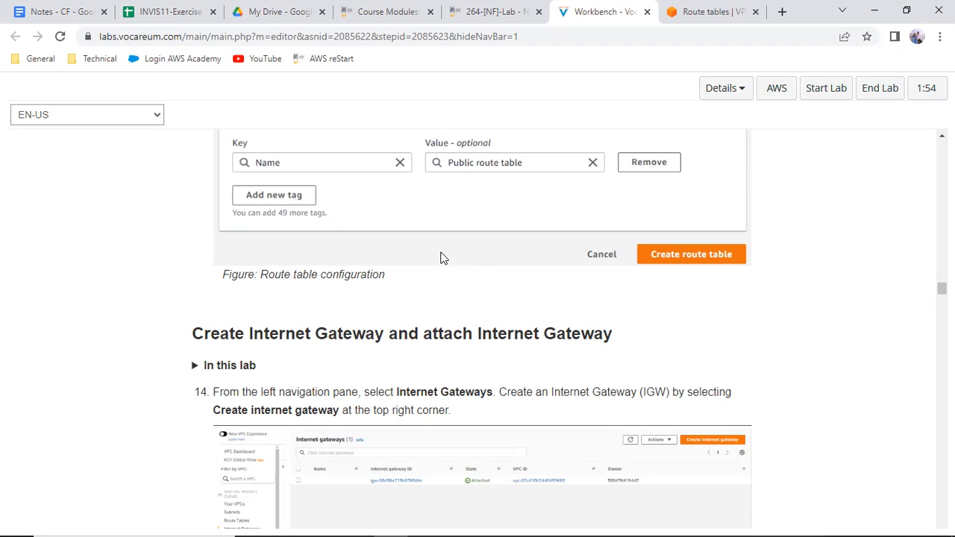
scroll(481, 297, down, 2)
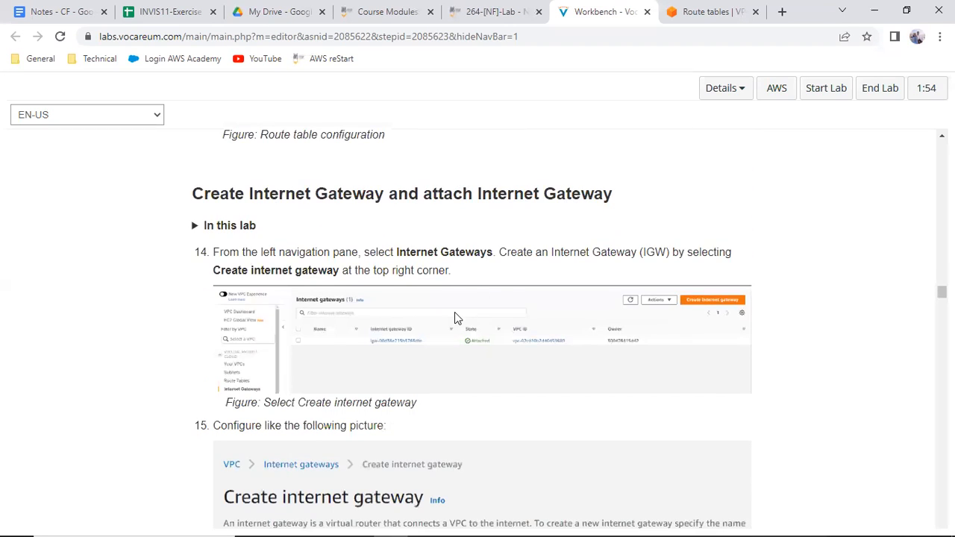
scroll(459, 309, down, 1)
scroll(460, 313, down, 4)
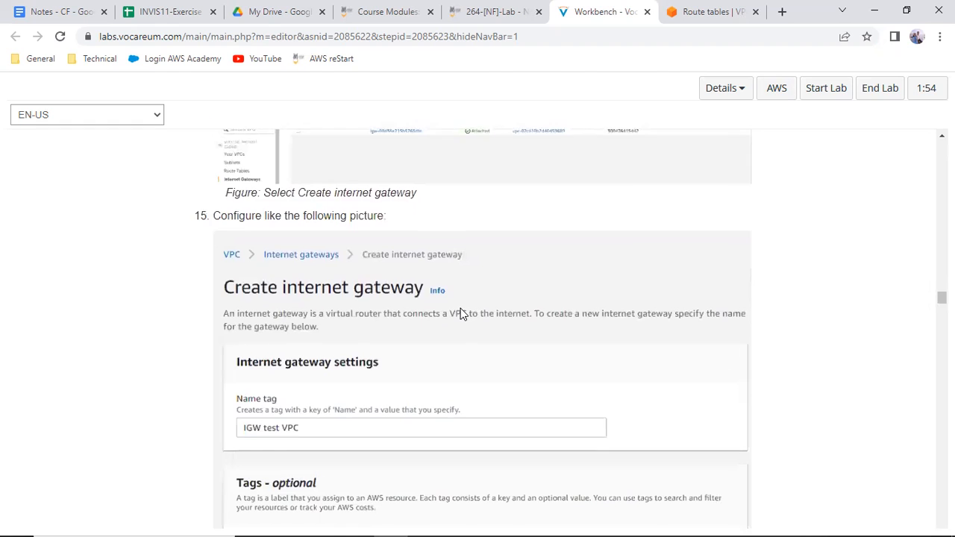
scroll(461, 314, up, 1)
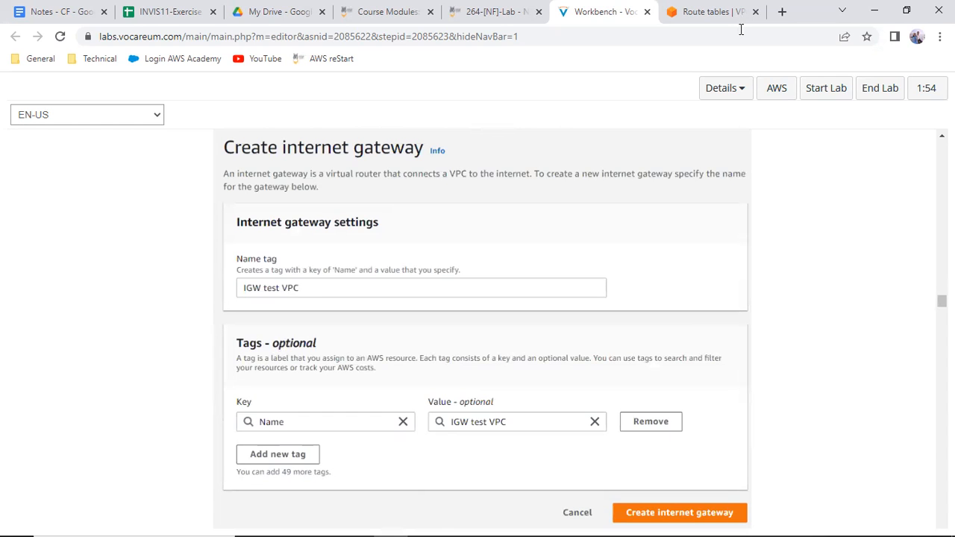
Start a new internet gateway in the VPC console and check the required name tag in the lab instructions
key(ctrl+Tab)
click(49, 305)
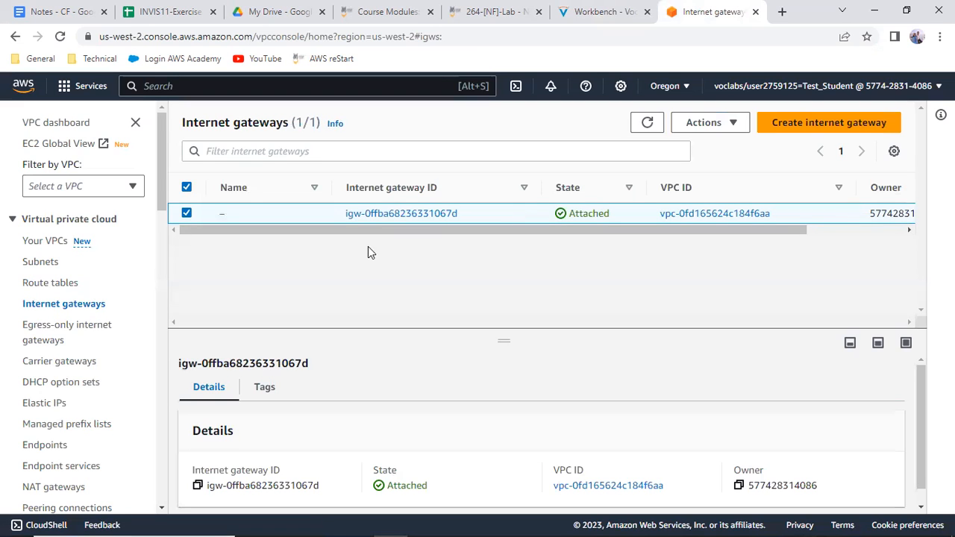
click(795, 127)
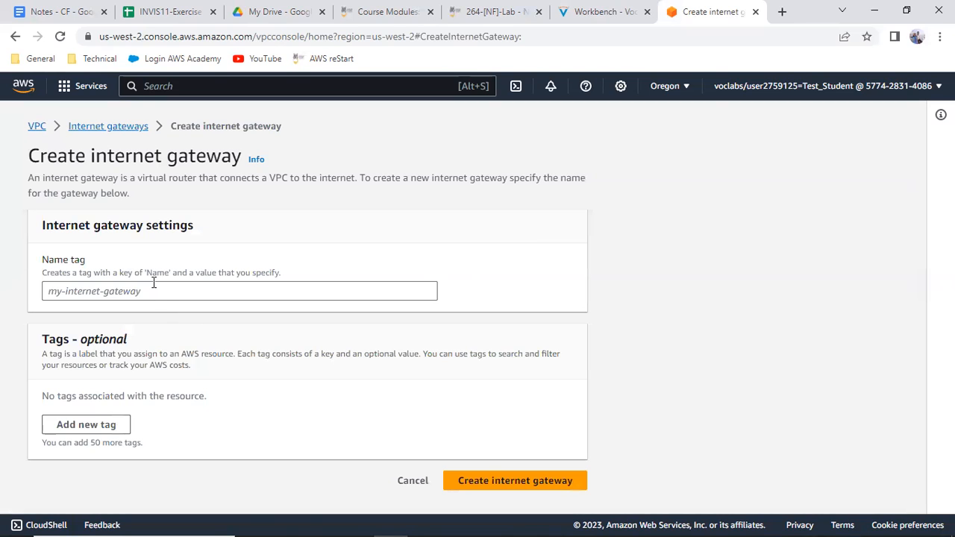
click(154, 283)
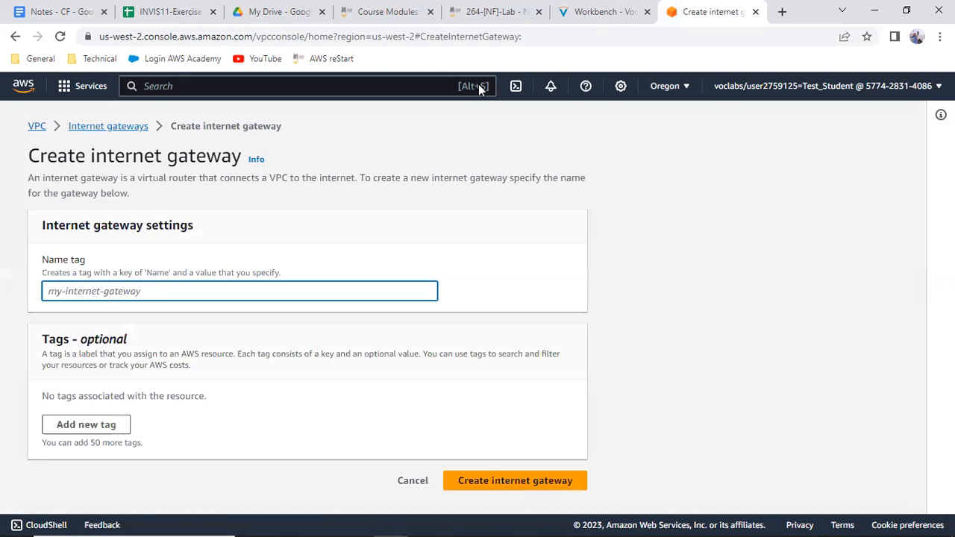
click(601, 11)
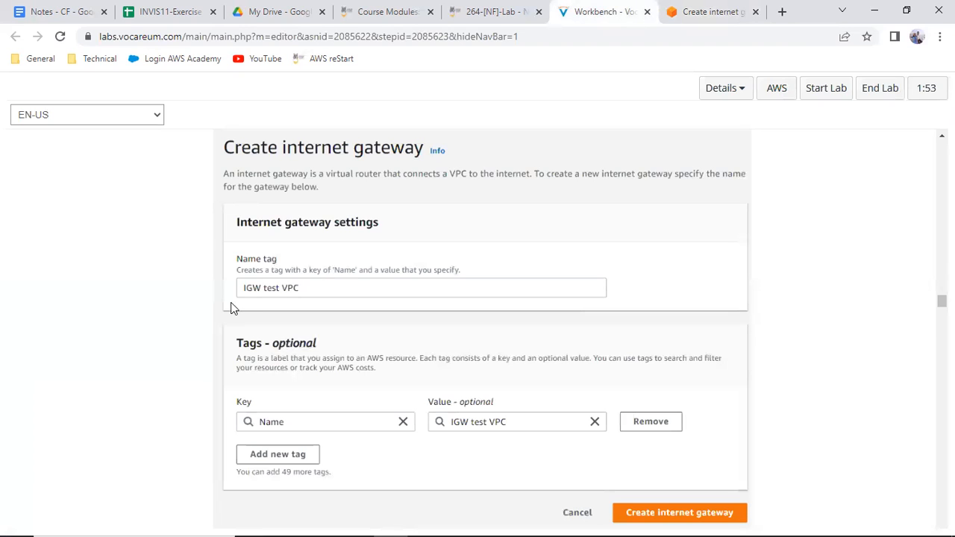
click(712, 21)
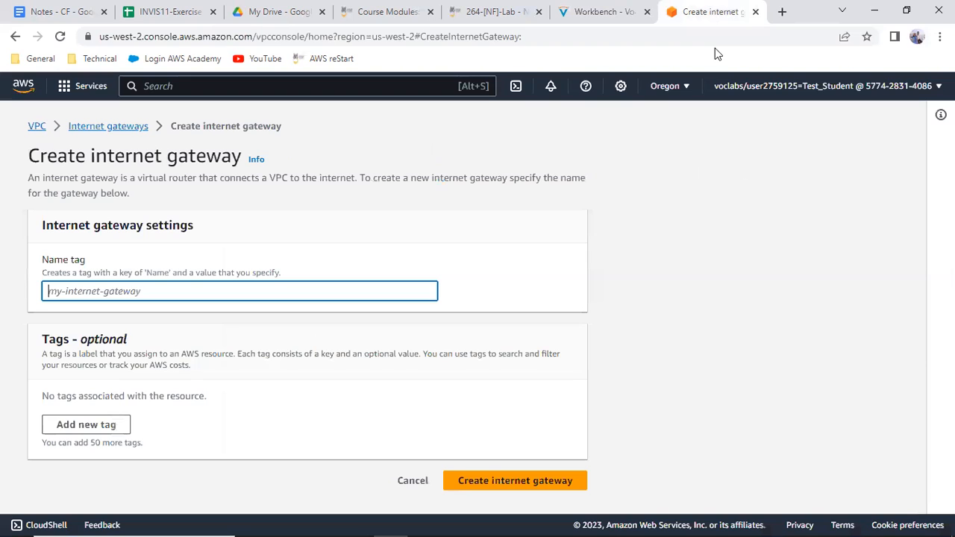
Name the internet gateway IGW test VPC and create it
text(IGW)
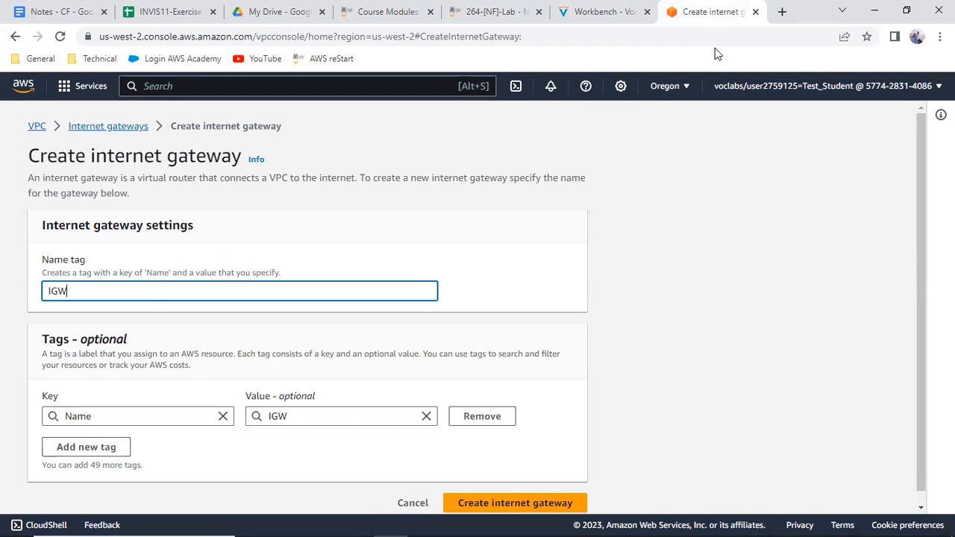
text( test VPC)
click(489, 504)
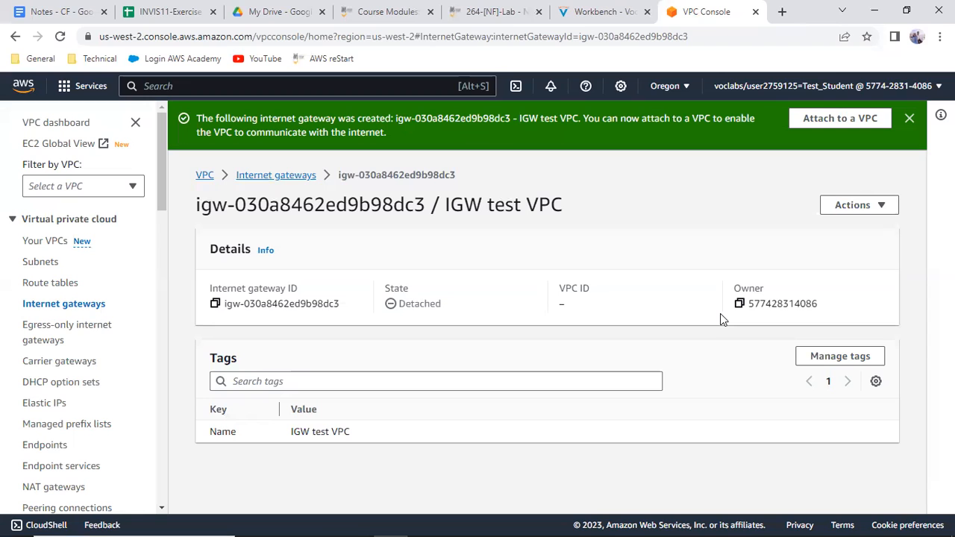
Examine IGW test VPC in the internet gateways list and consult the VPC network diagram in Paint
click(261, 176)
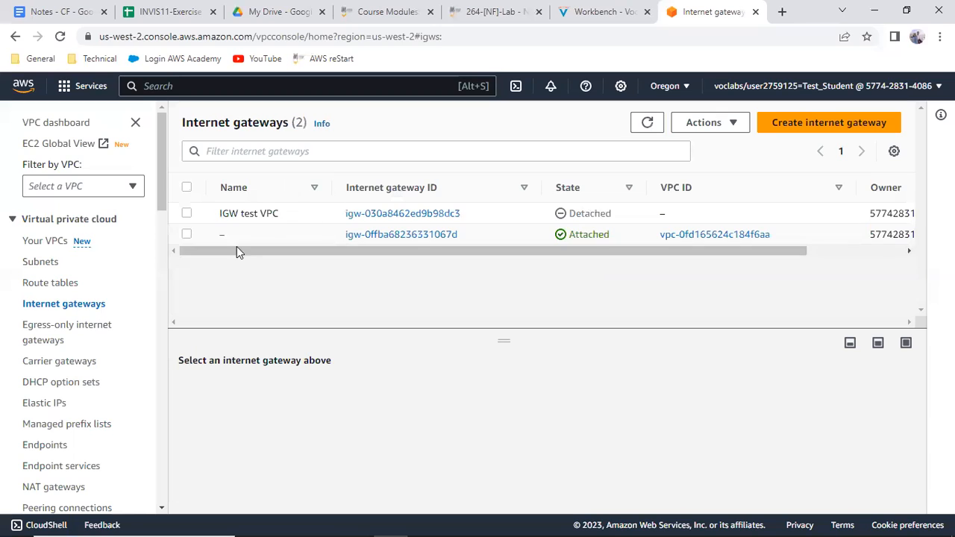
click(188, 214)
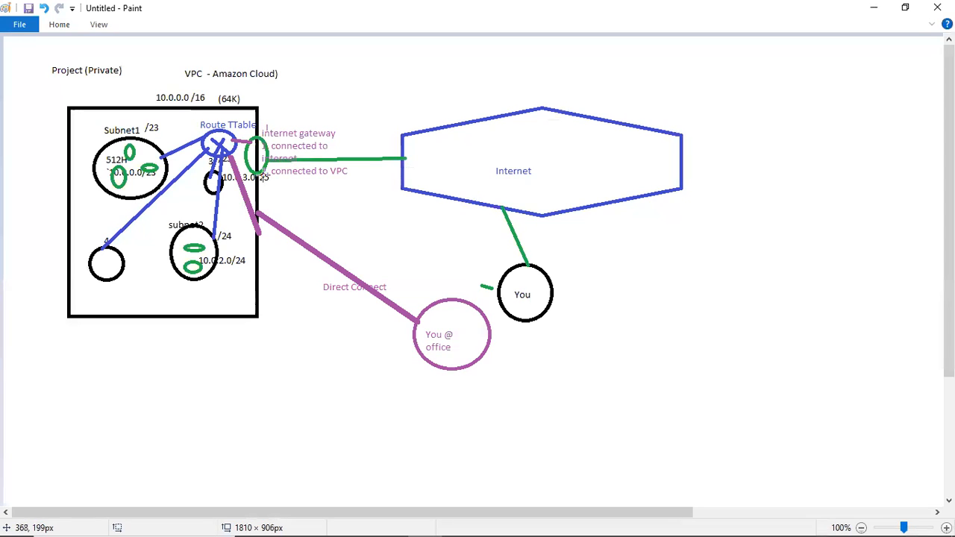
click(874, 7)
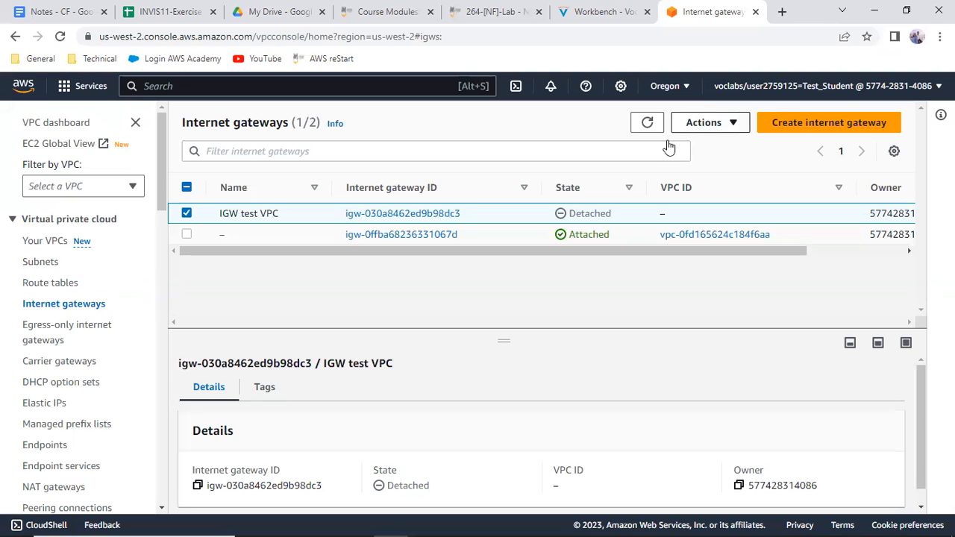
click(699, 126)
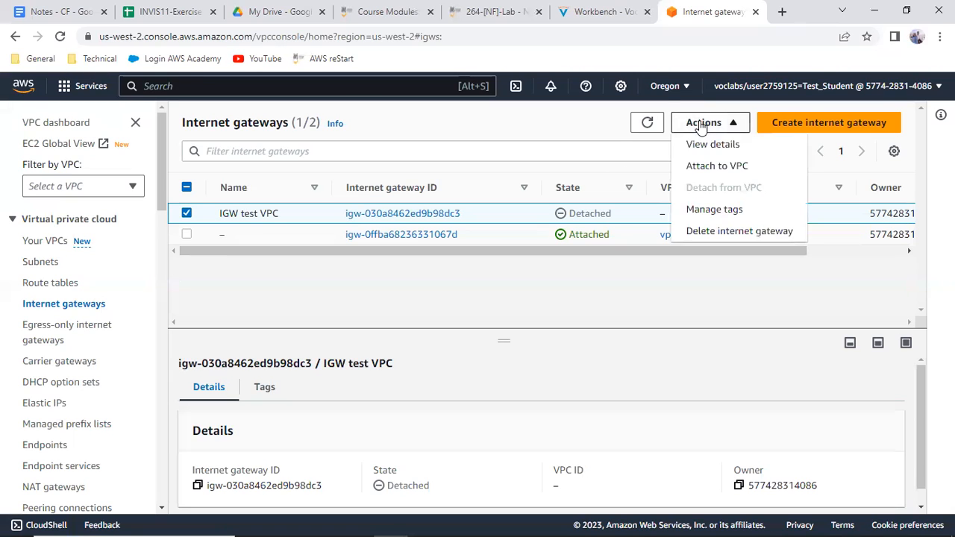
click(713, 164)
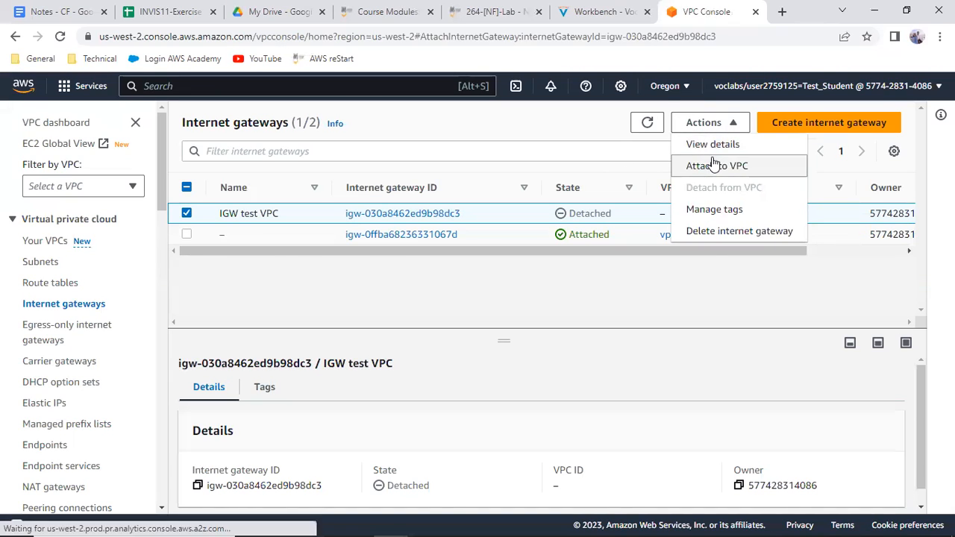
click(130, 273)
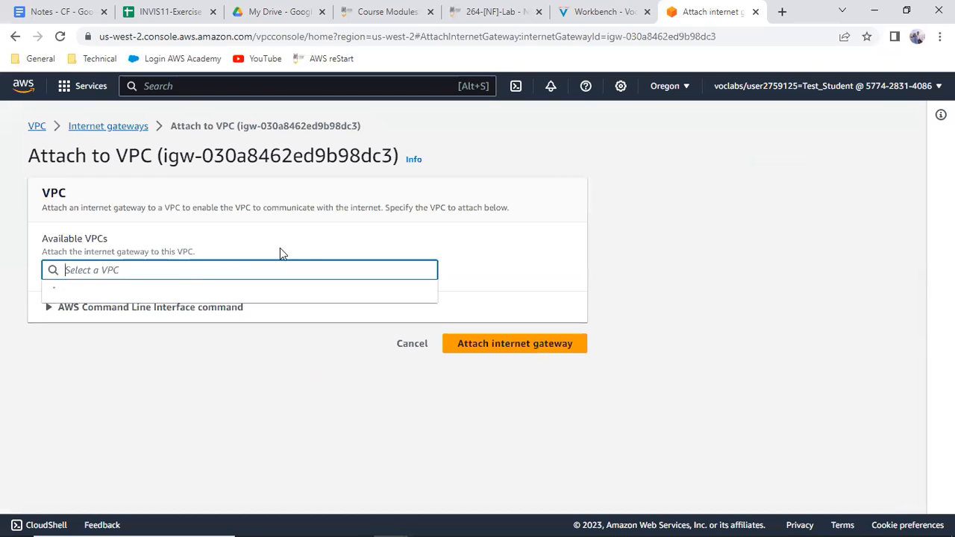
click(414, 238)
click(207, 275)
click(132, 128)
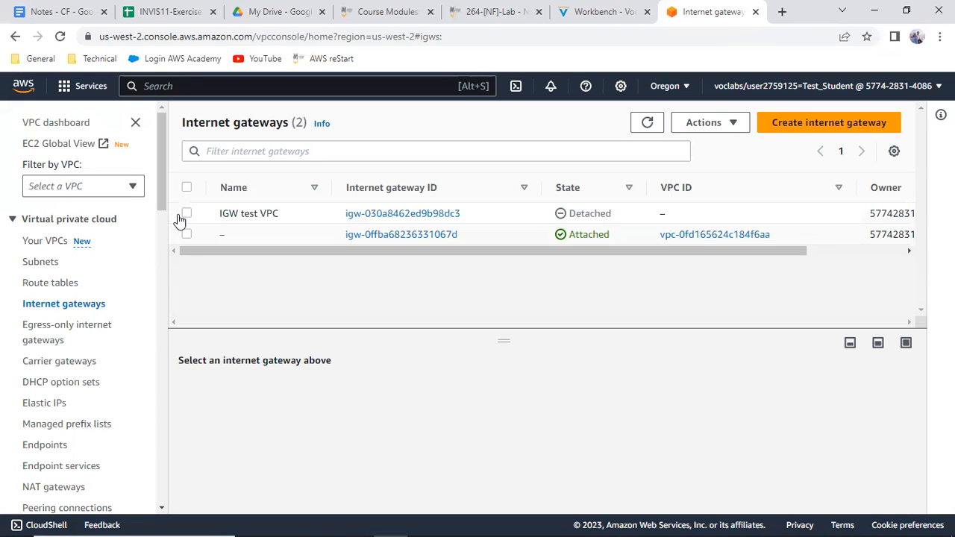
Attach the IGW test VPC internet gateway to Test VPC
click(185, 214)
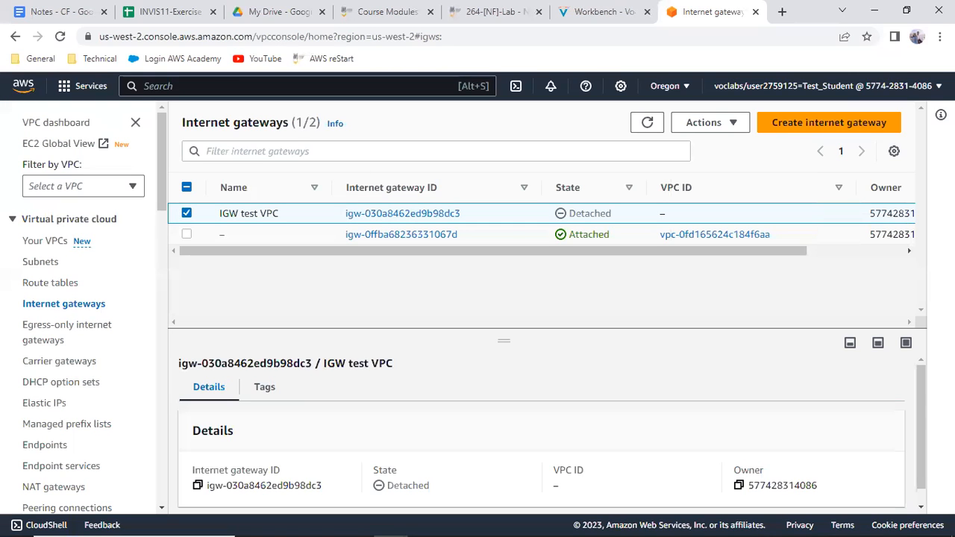
click(735, 123)
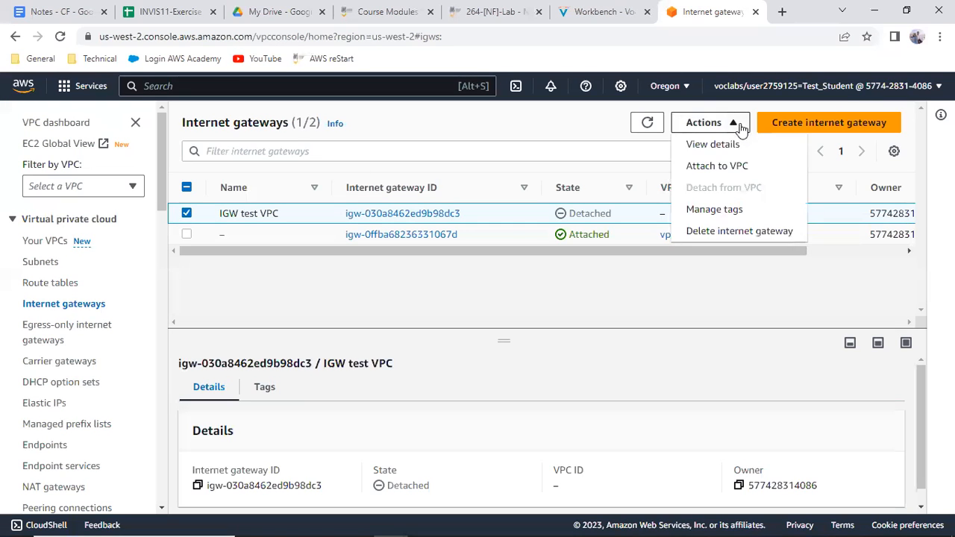
click(716, 167)
click(194, 271)
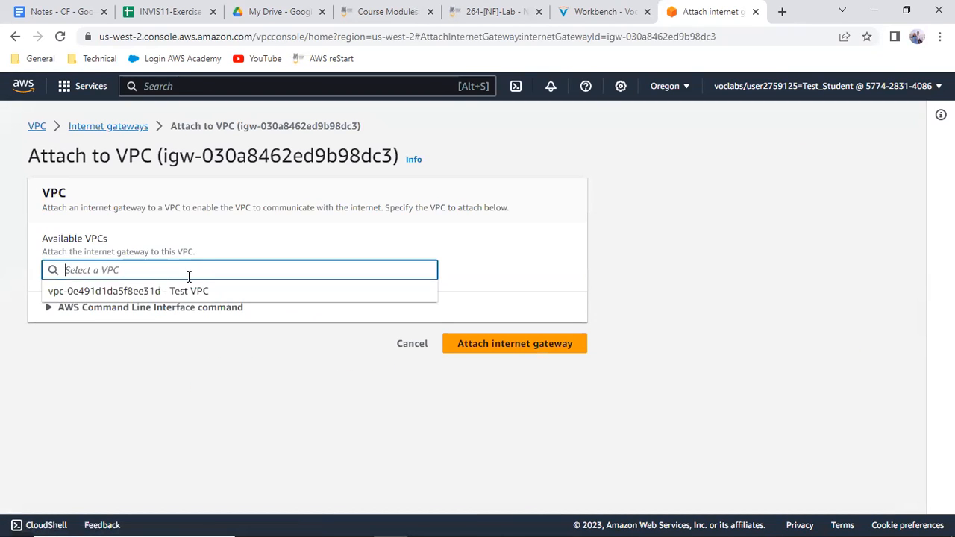
click(181, 291)
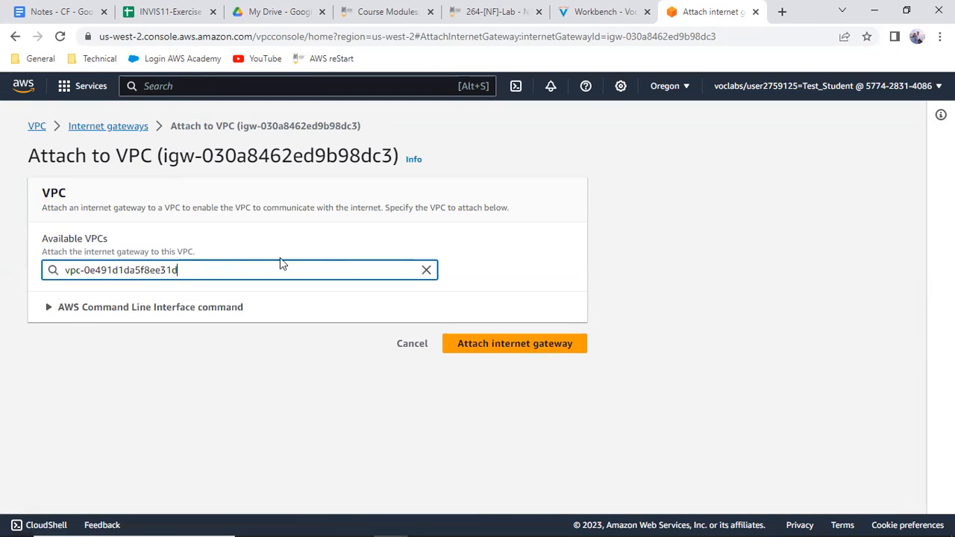
click(523, 345)
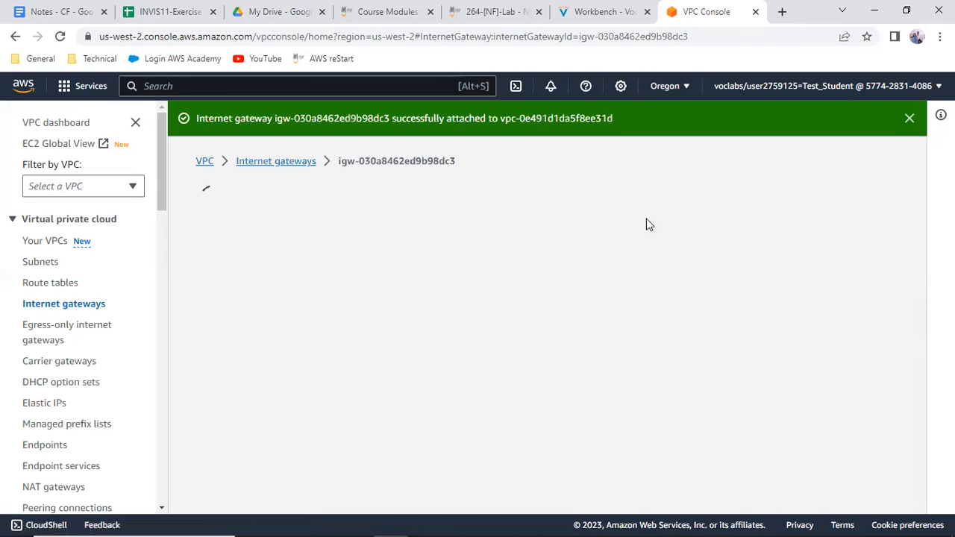
Check IGW test VPC's attachment details in the internet gateways list and switch to the network diagram in Paint
click(282, 162)
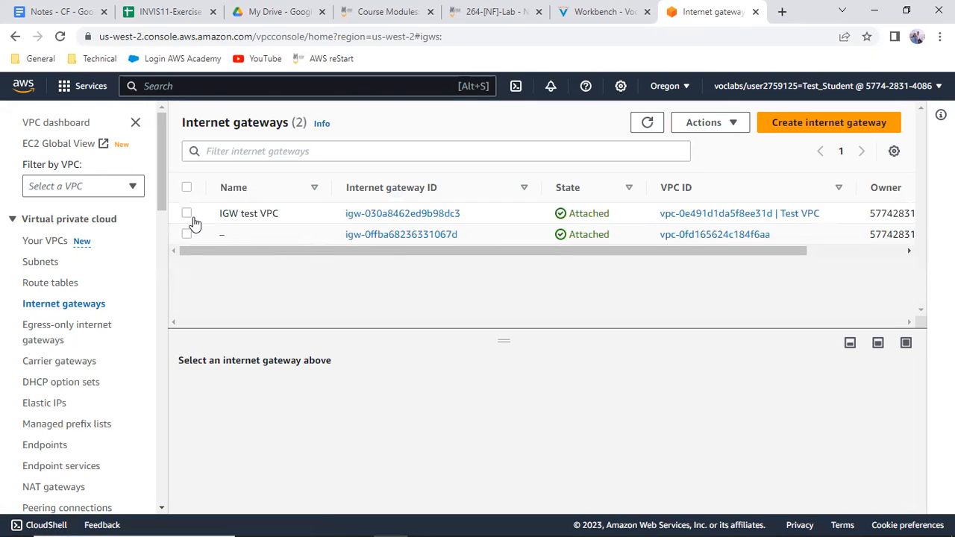
click(187, 214)
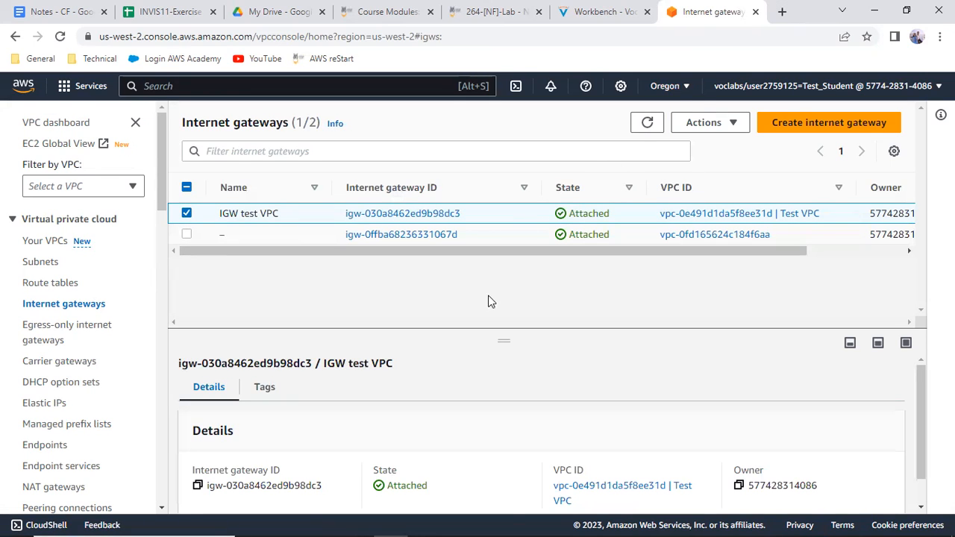
click(424, 523)
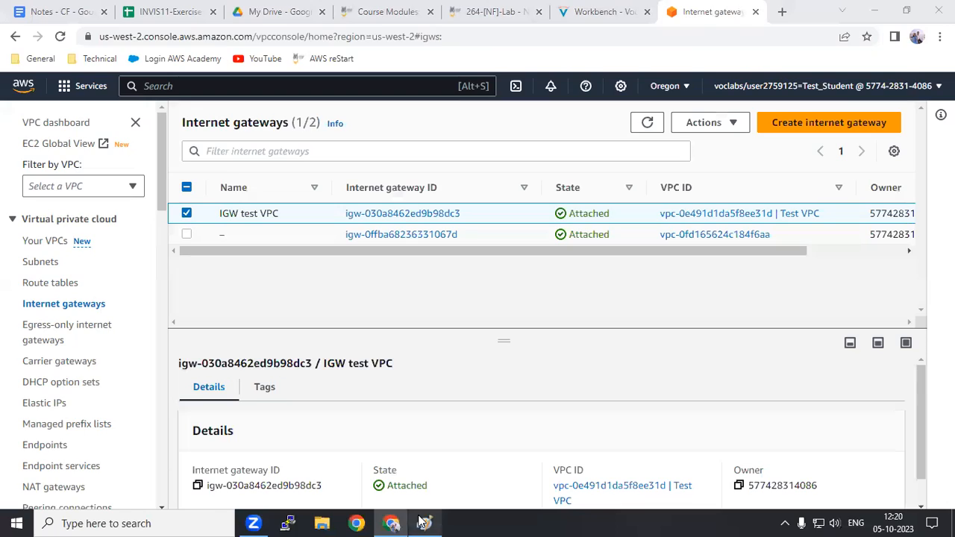
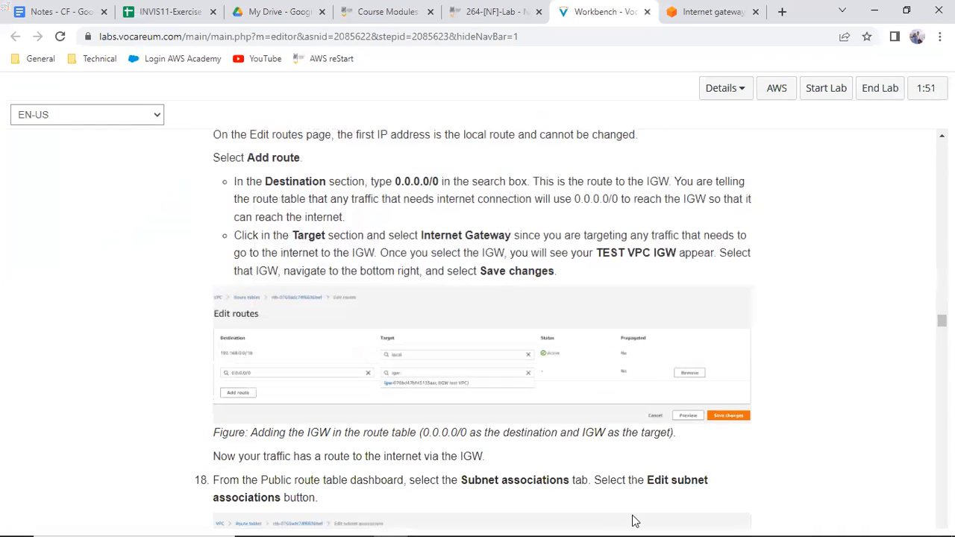
Consult the VPC network diagram in Paint and return to the AWS internet gateways page in Chrome
click(423, 523)
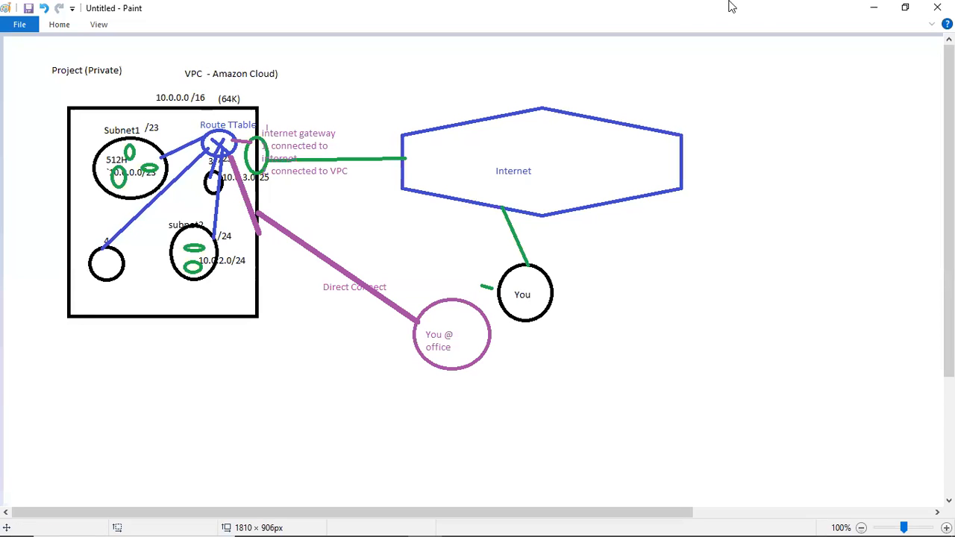
click(878, 9)
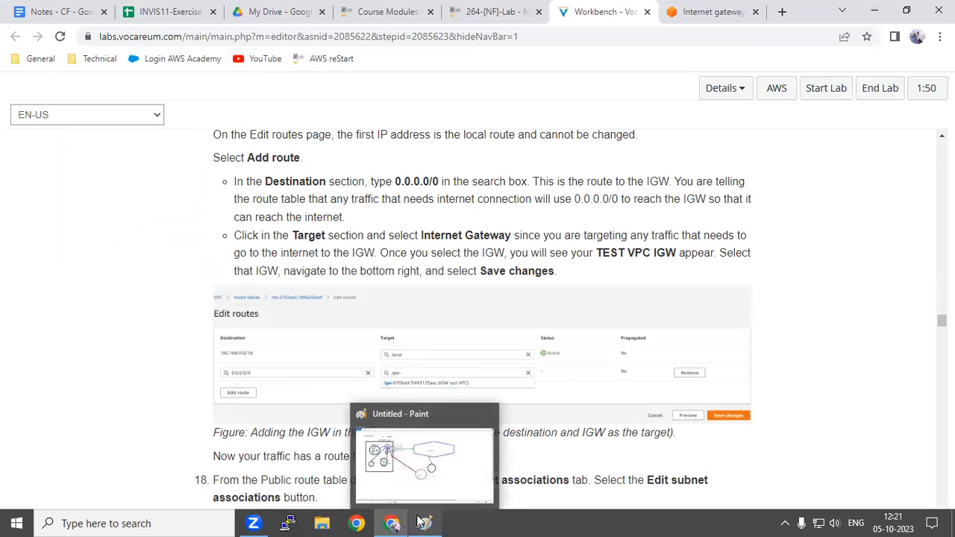
click(702, 10)
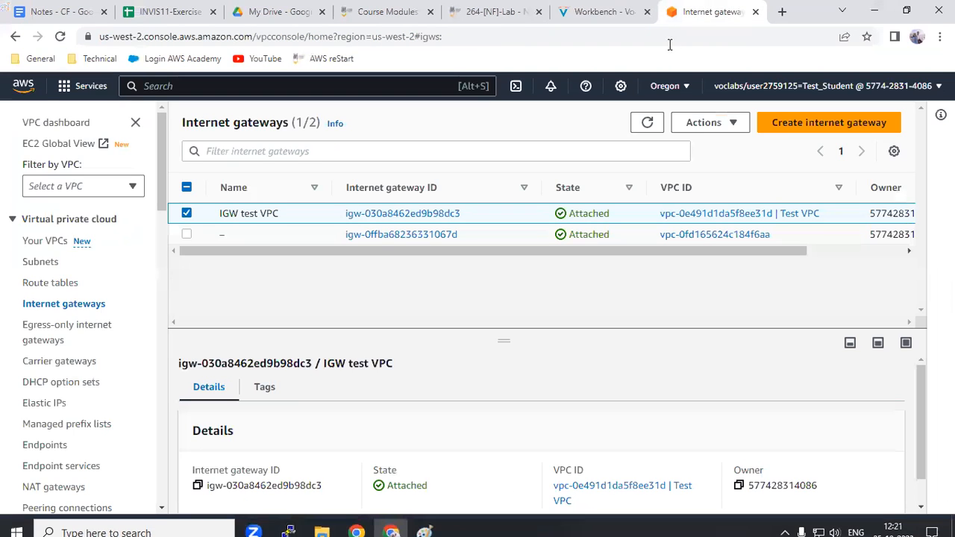
Open the route tables list, select Public Route Table and review its details
click(53, 282)
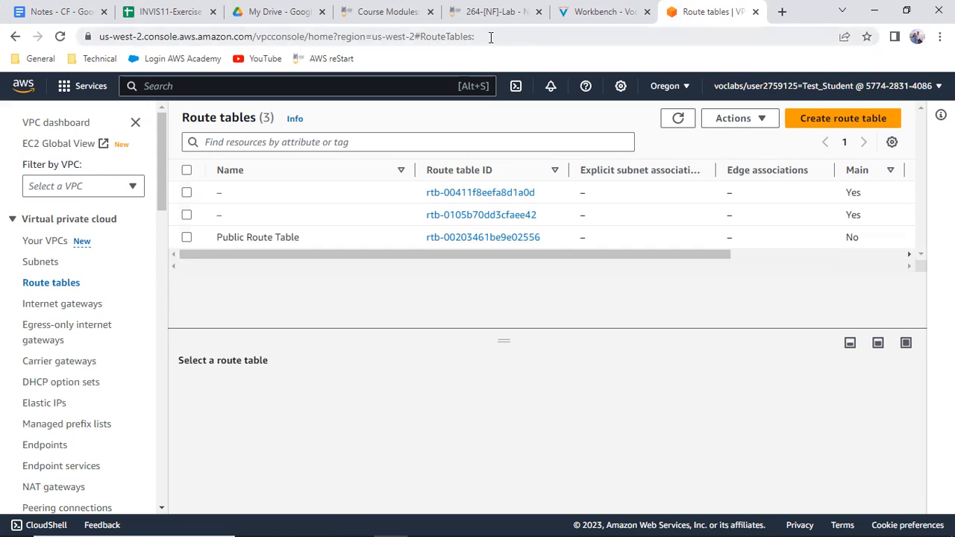
click(187, 238)
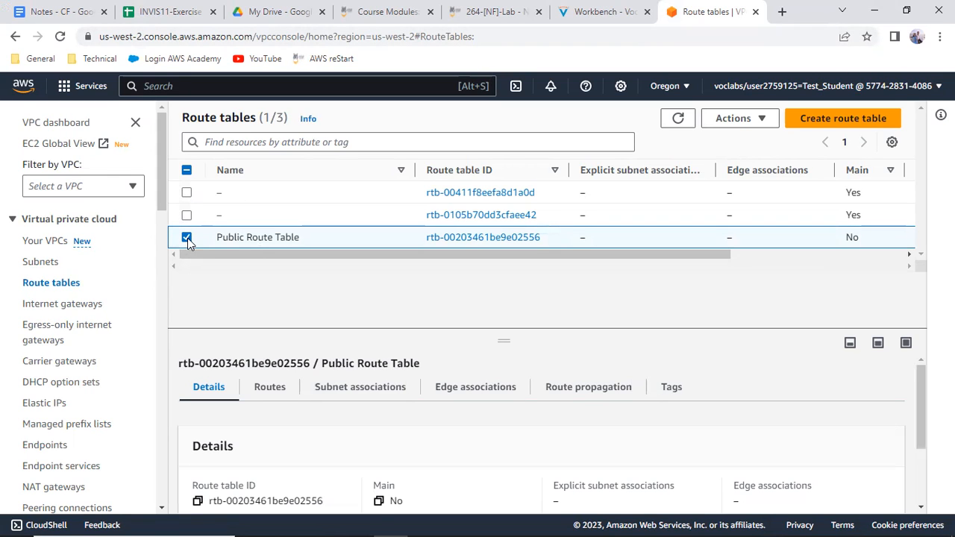
scroll(450, 369, down, 1)
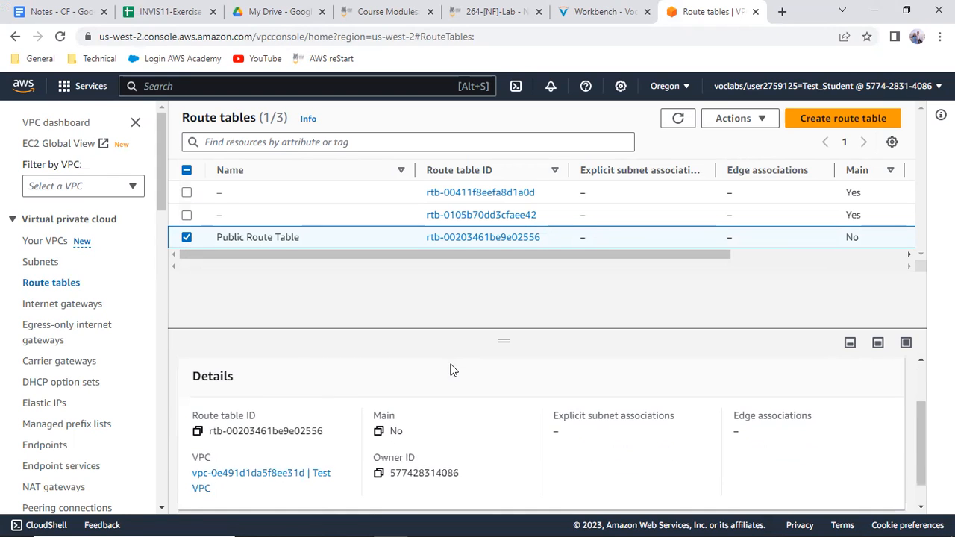
scroll(450, 368, up, 1)
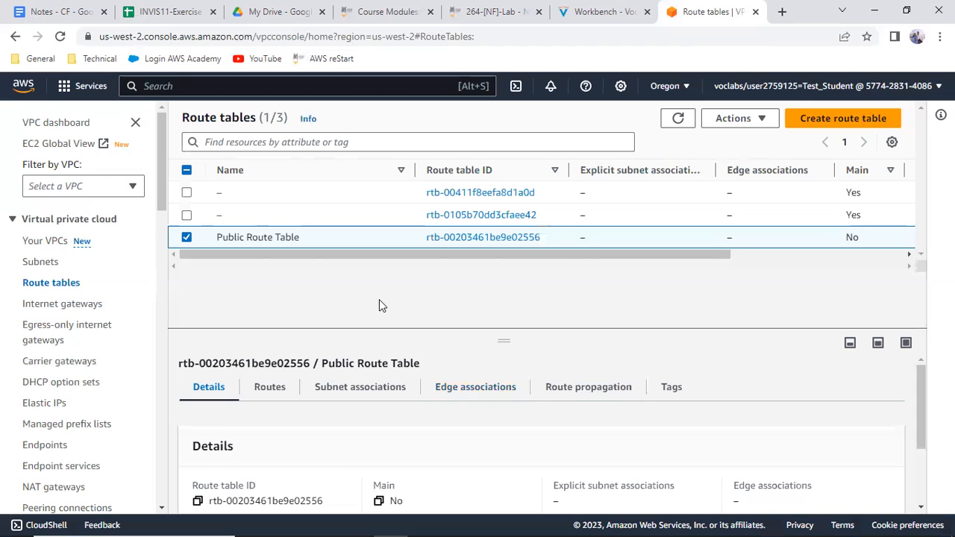
drag(500, 341, 499, 305)
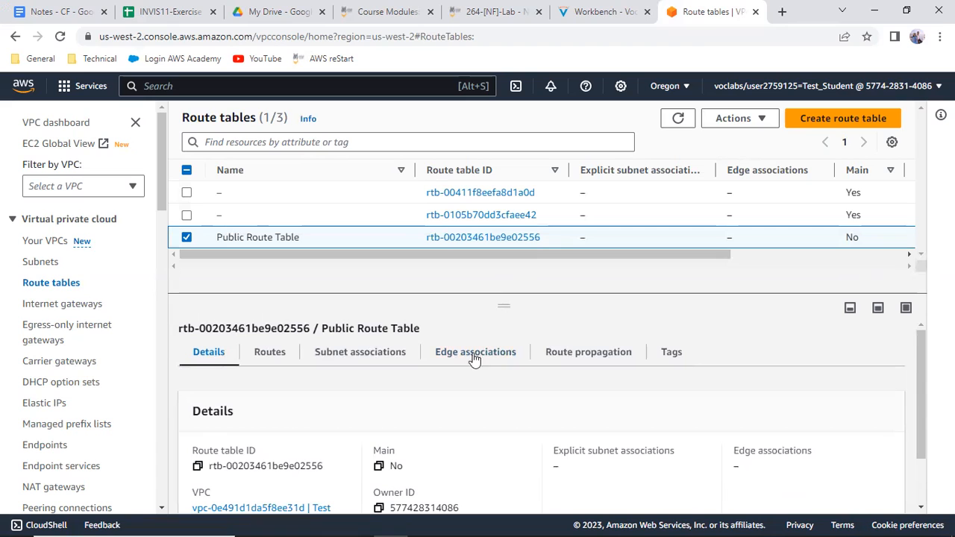
scroll(335, 491, down, 1)
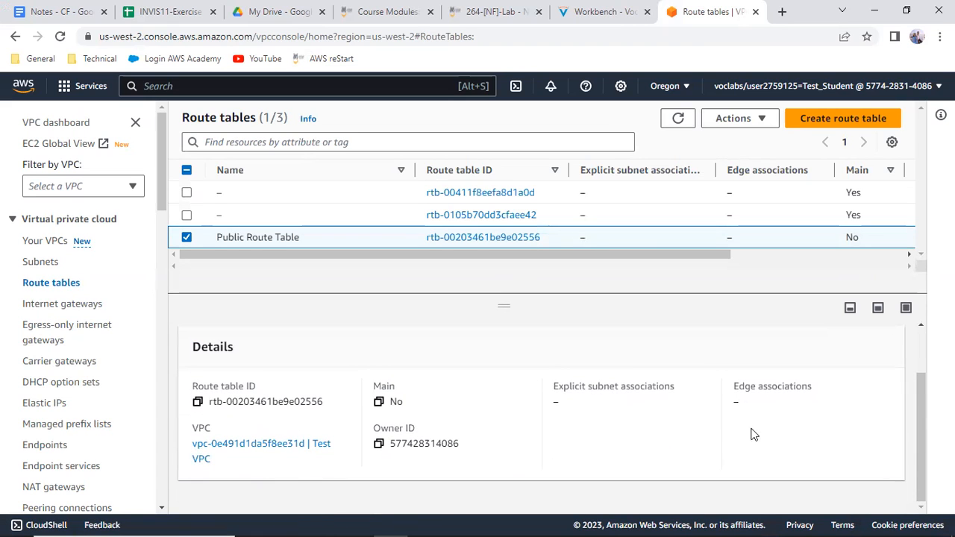
scroll(727, 439, up, 1)
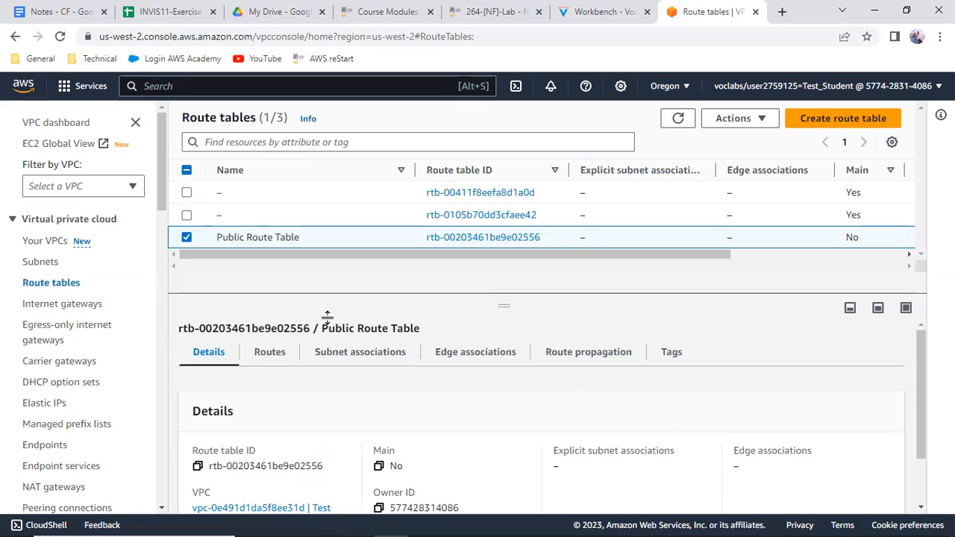
Open Public Route Table's routes for editing and add a blank route
click(273, 362)
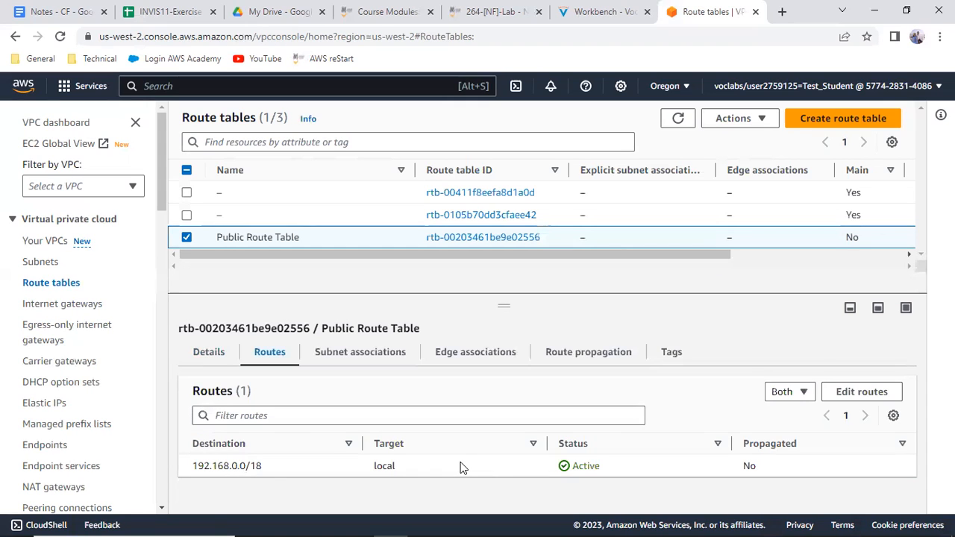
click(863, 395)
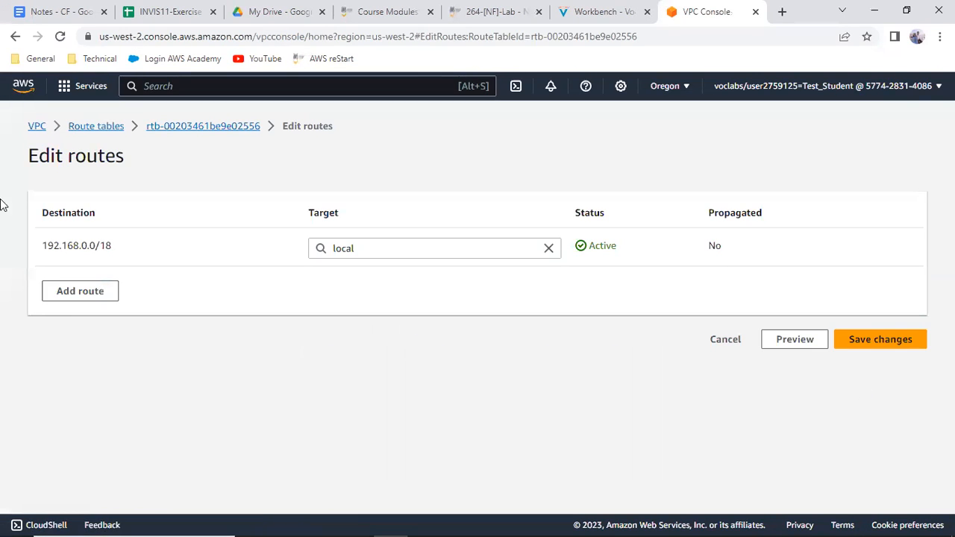
click(89, 292)
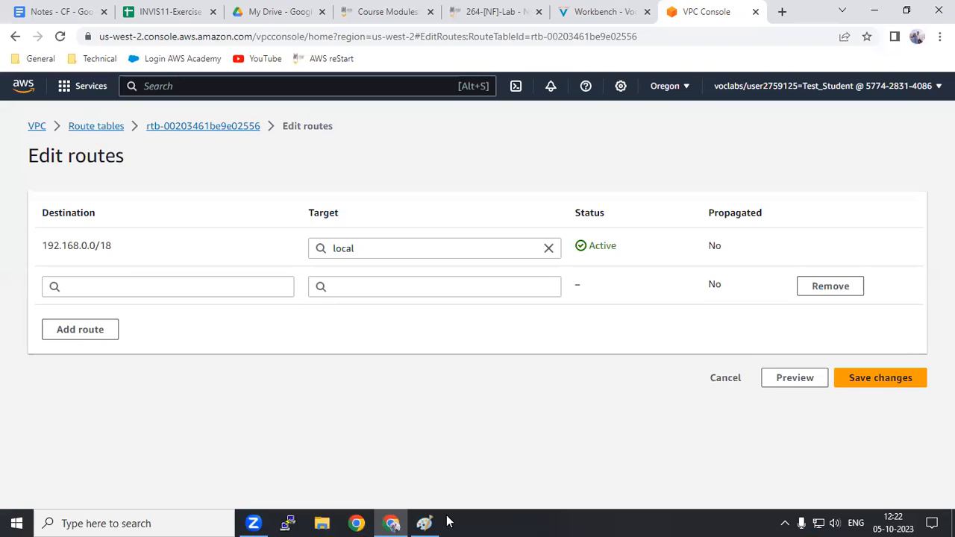
Examine the route table and internet gateway in the Paint network diagram, and return to the route editor in Chrome
click(447, 521)
mouse_move(426, 520)
click(431, 467)
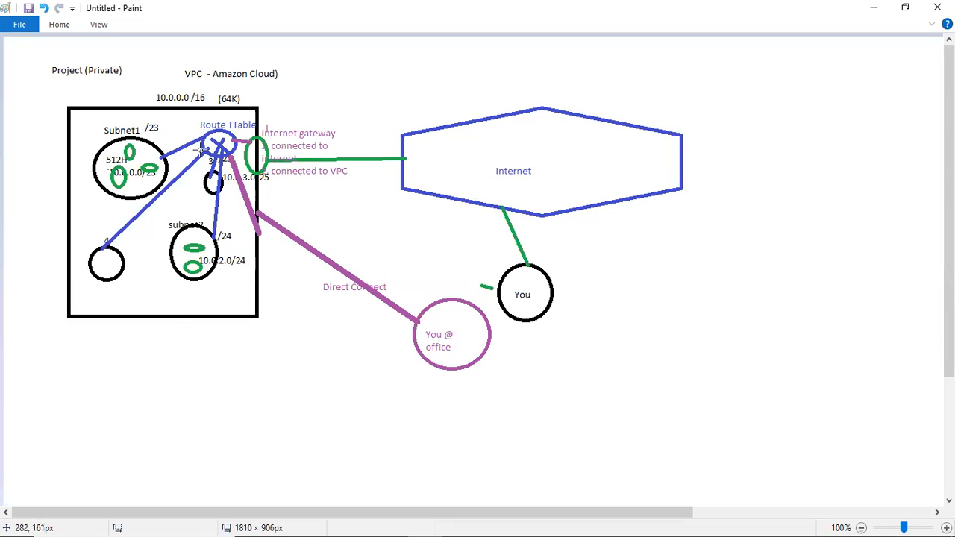
click(879, 12)
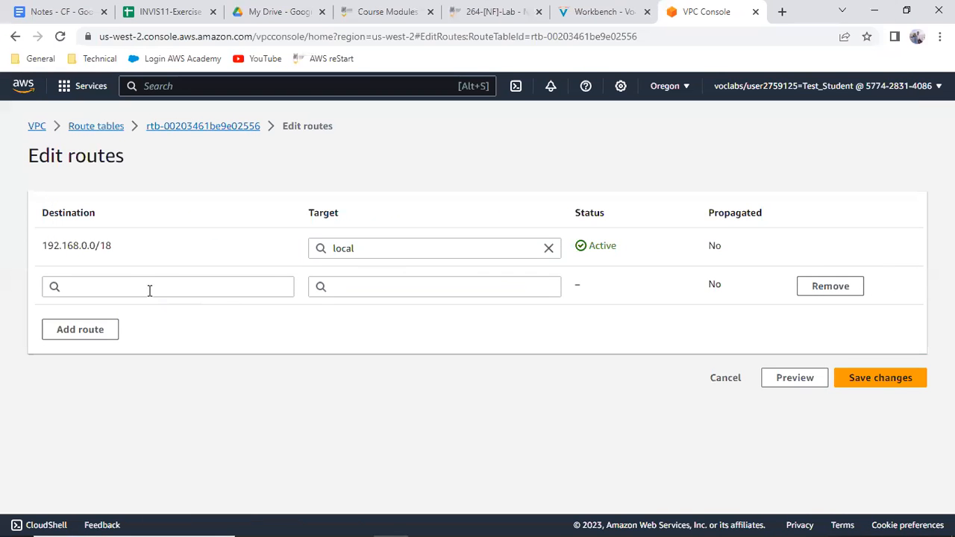
Set the new route's destination to 0.0.0.0/0 and its target to the IGW test VPC internet gateway, and save the routes
click(147, 287)
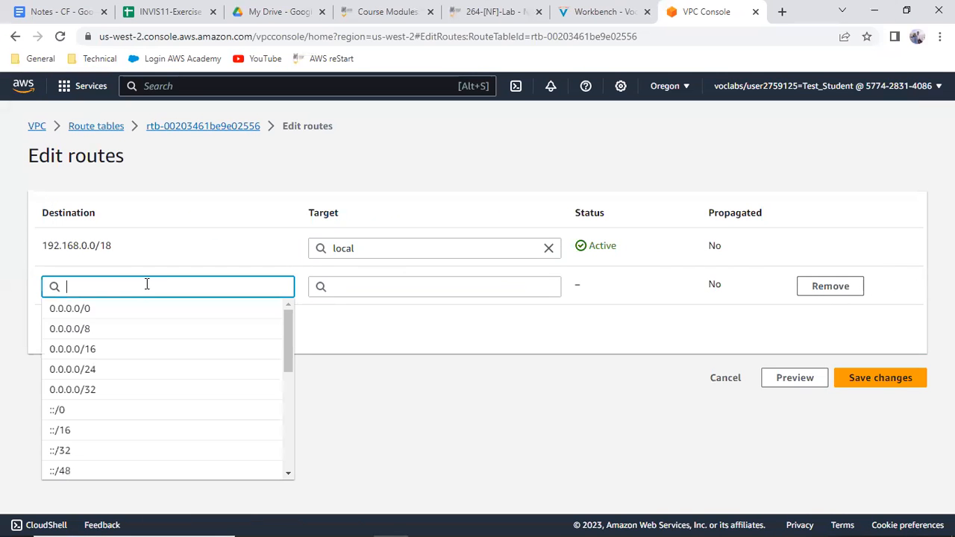
click(92, 310)
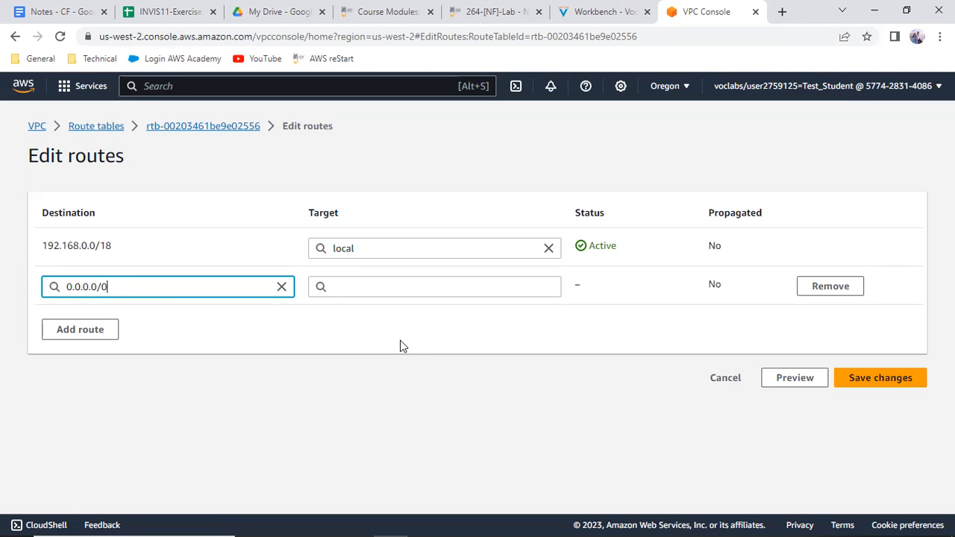
click(369, 284)
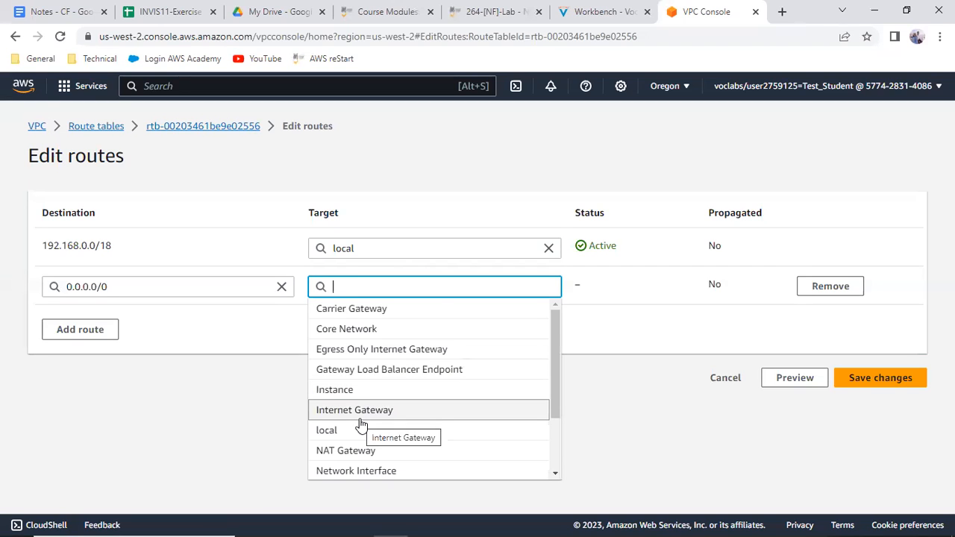
scroll(361, 425, down, 1)
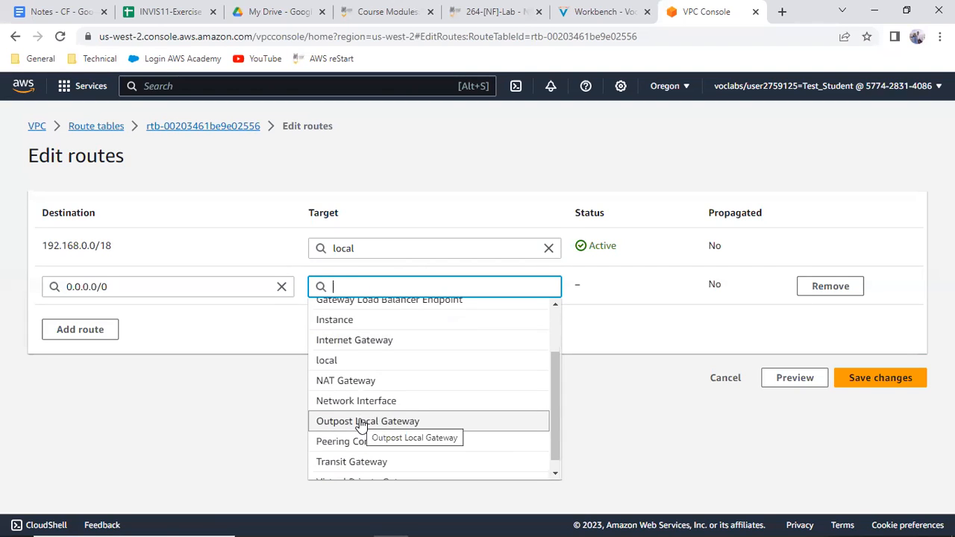
scroll(361, 425, down, 1)
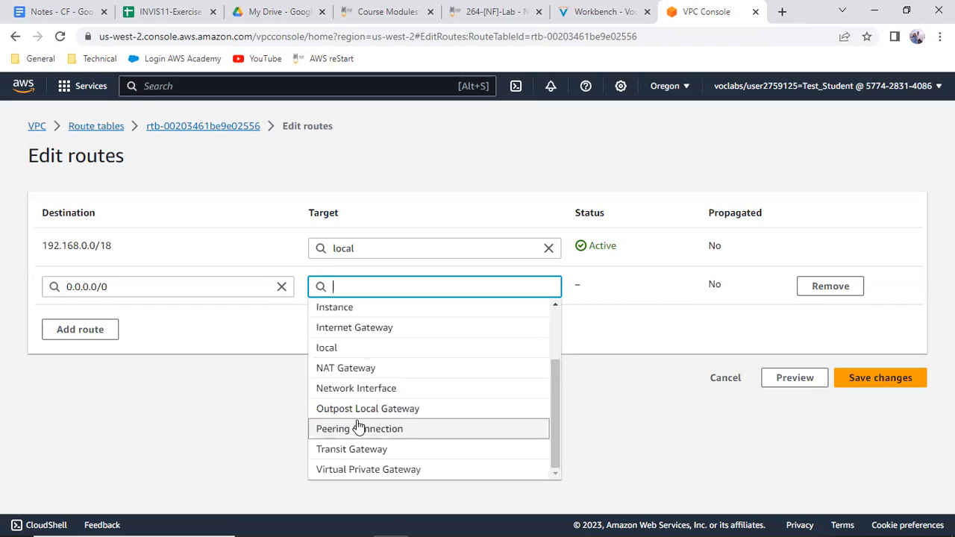
scroll(361, 426, up, 2)
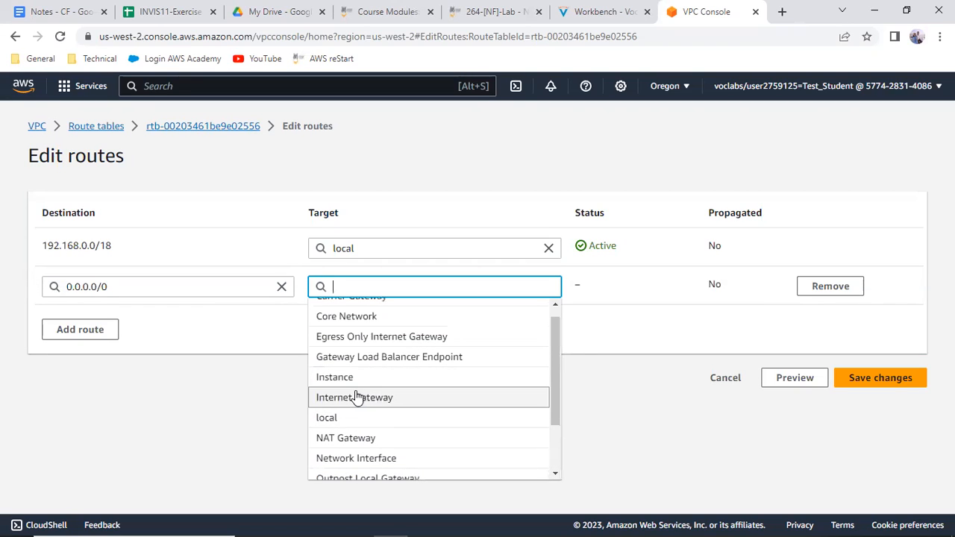
click(355, 396)
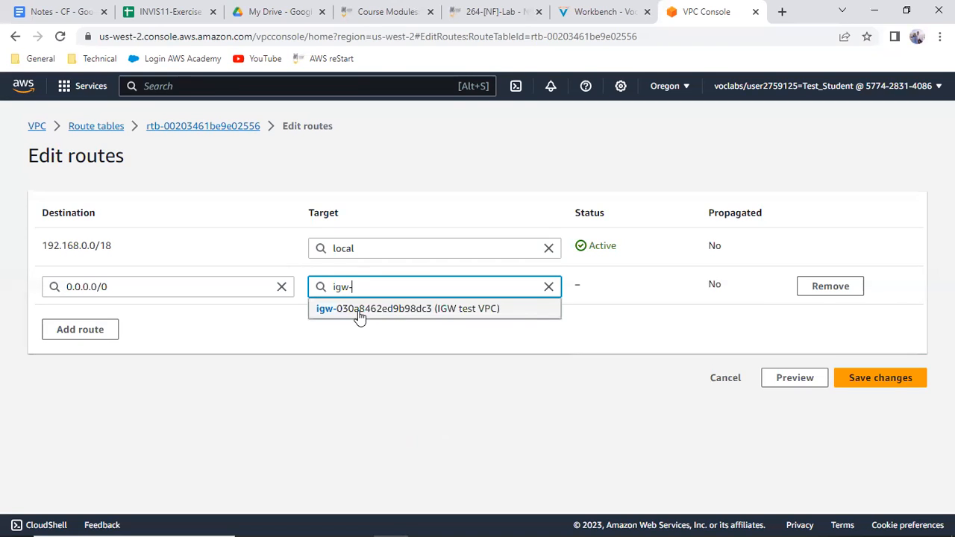
click(462, 309)
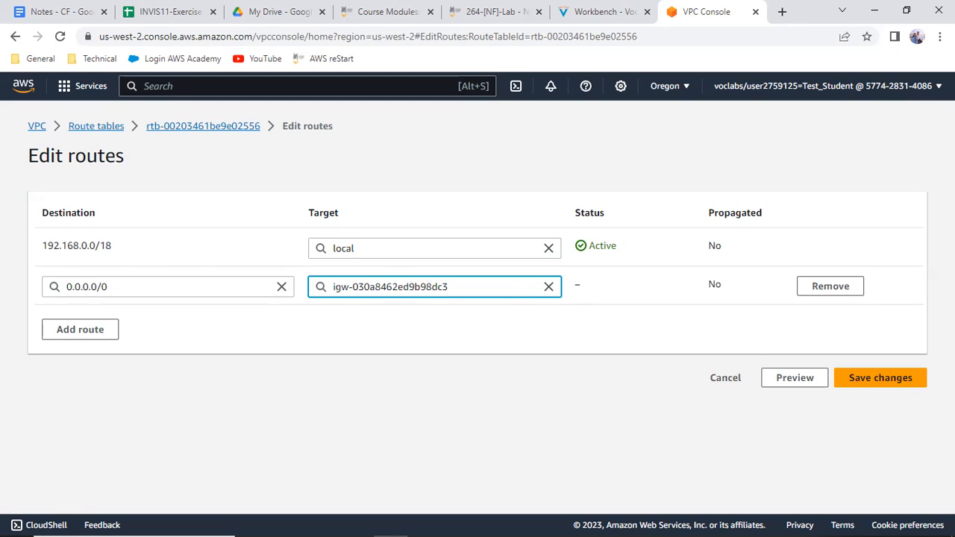
click(880, 378)
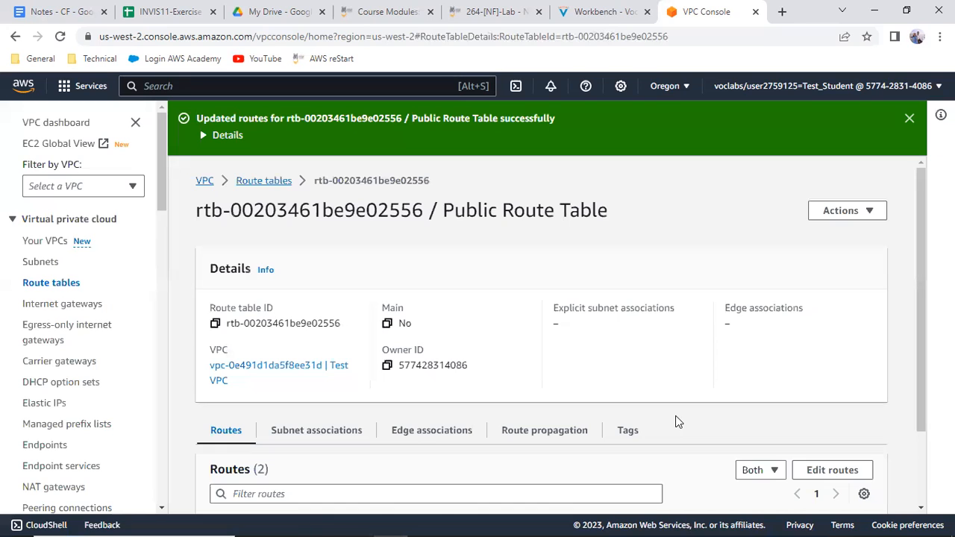
Review Public Route Table's routes, reopen them for editing and remove the 0.0.0.0/0 route
scroll(677, 422, down, 2)
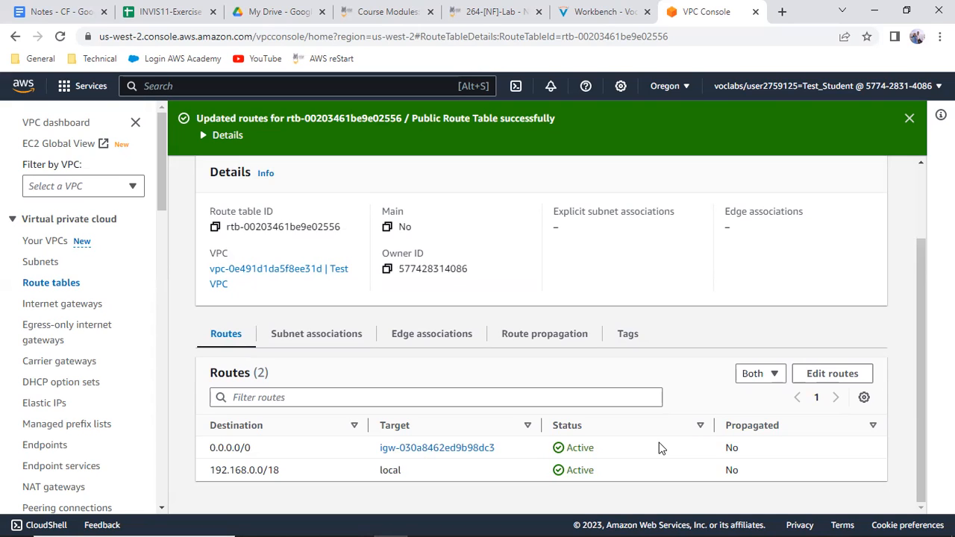
click(853, 375)
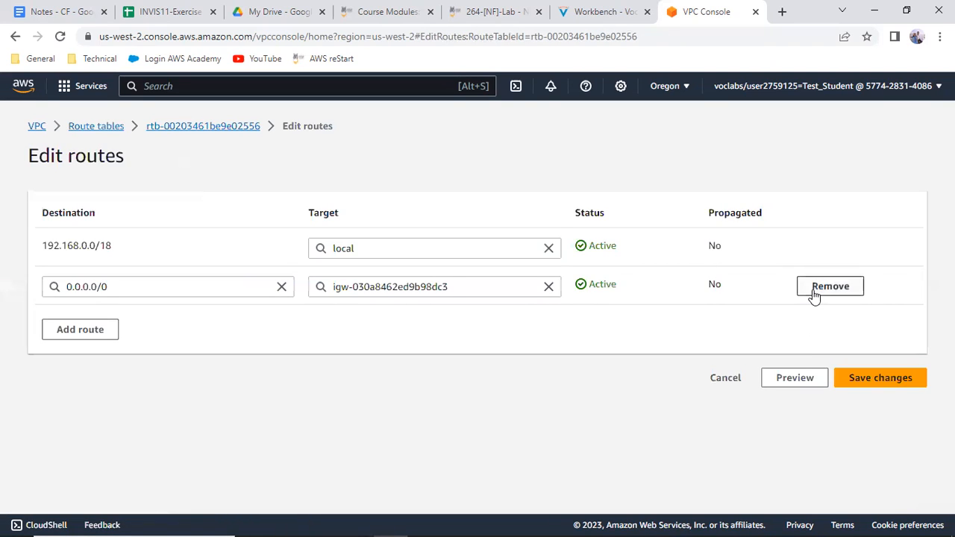
click(815, 294)
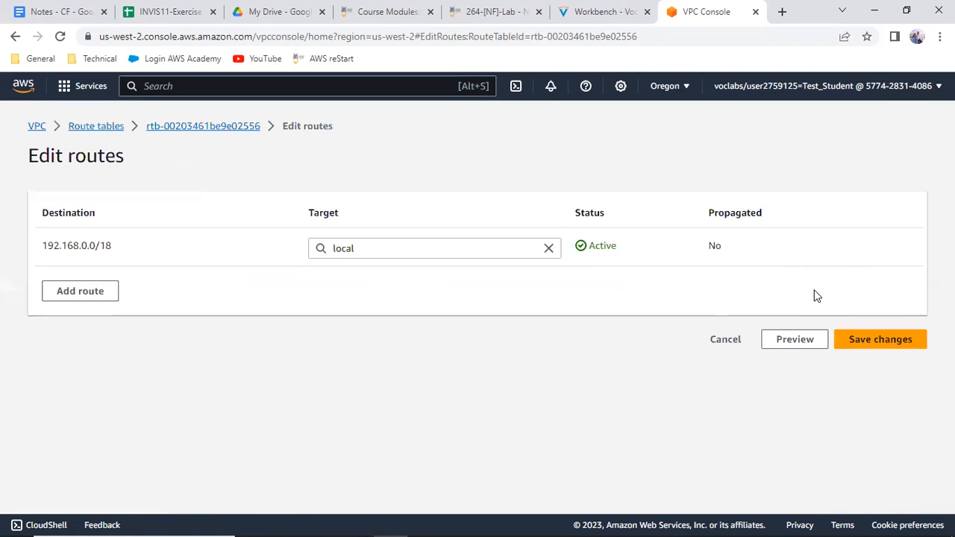
Add the 0.0.0.0/0 route again with the IGW test VPC internet gateway as its target, and save the changes
click(58, 291)
click(88, 284)
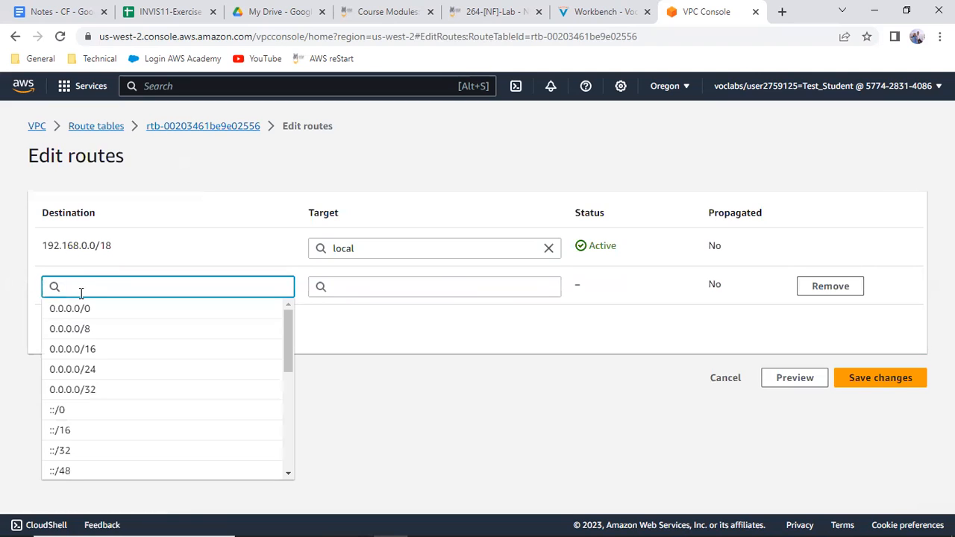
click(75, 308)
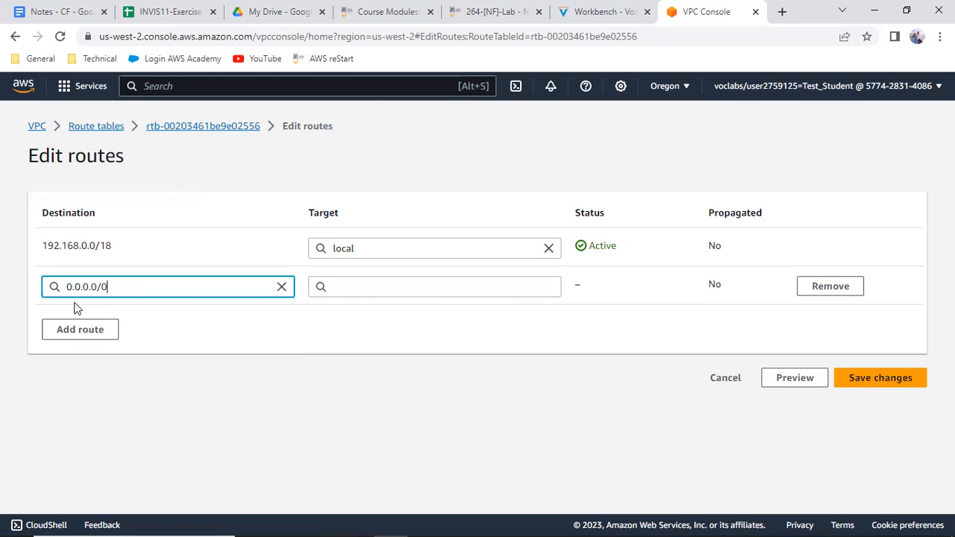
click(328, 291)
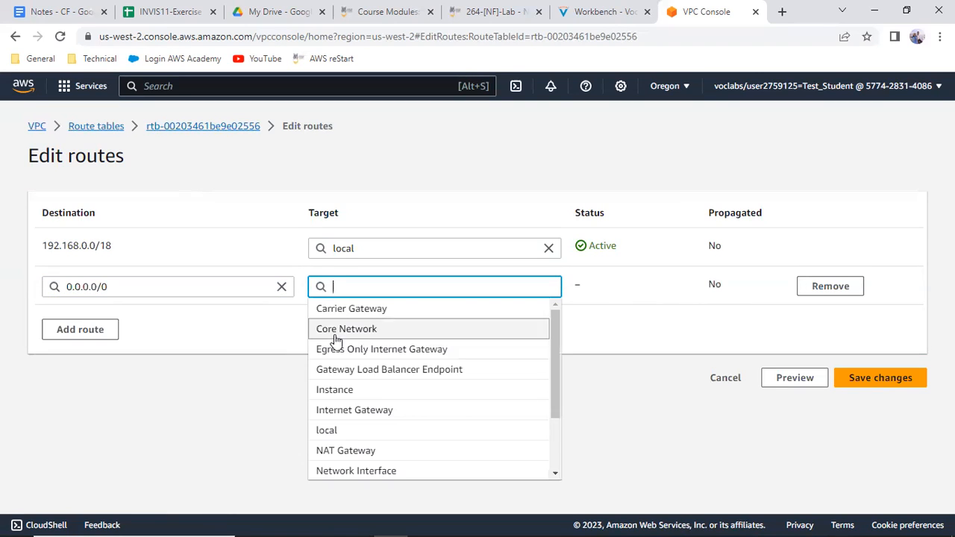
click(351, 409)
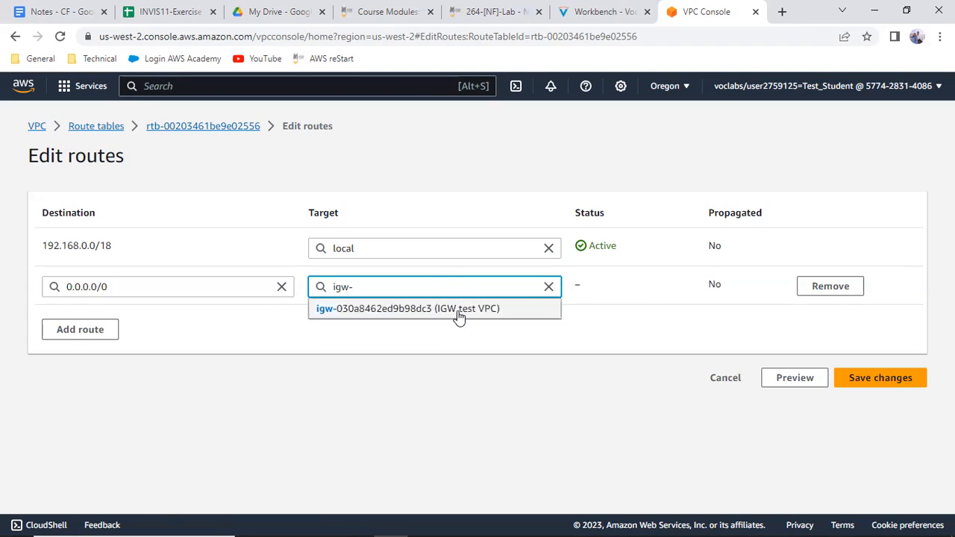
click(459, 314)
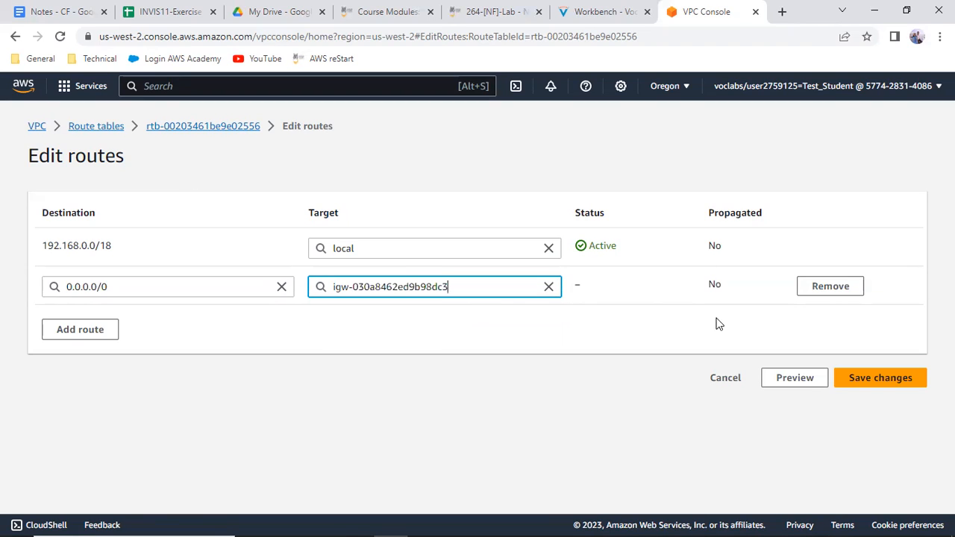
click(871, 382)
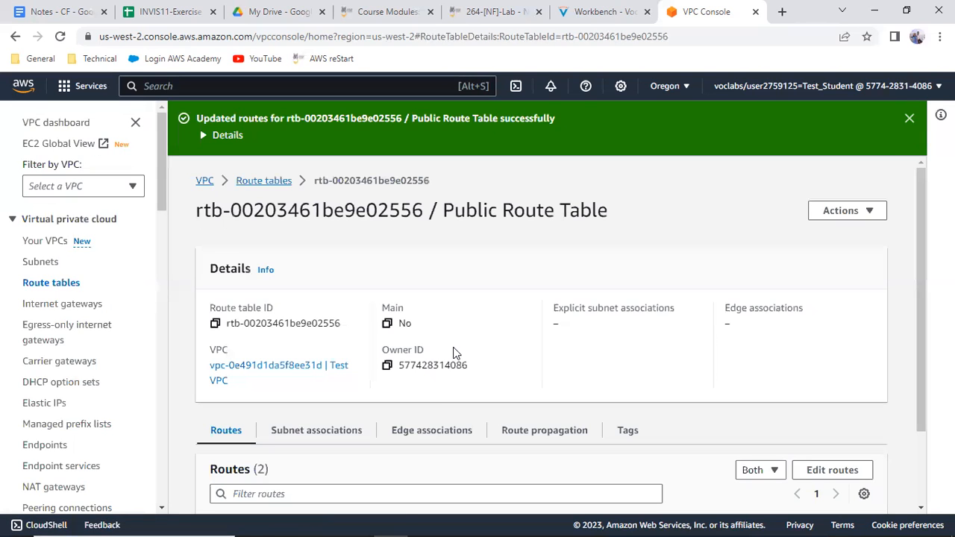
Review the route table's connections in the Paint network diagram and return to Public Route Table's page in Chrome
click(419, 522)
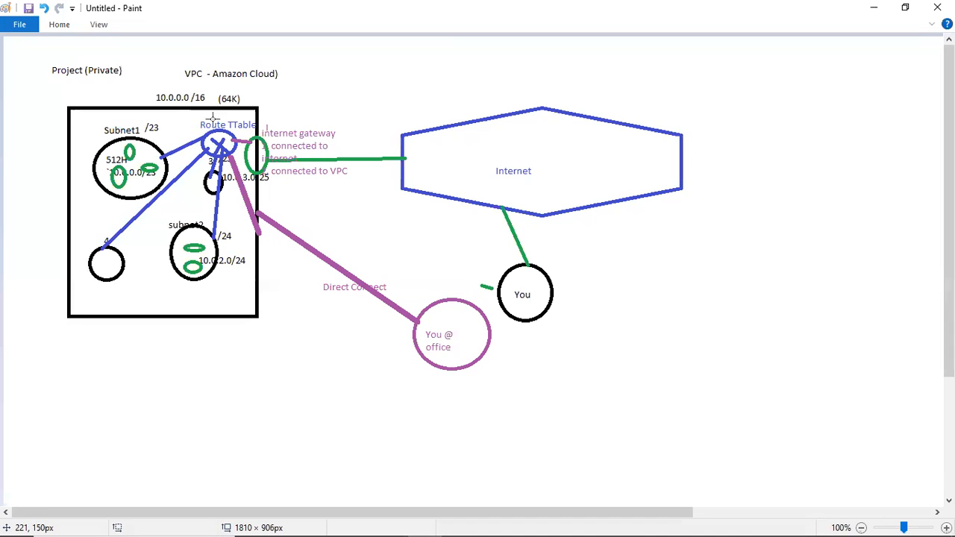
click(863, 13)
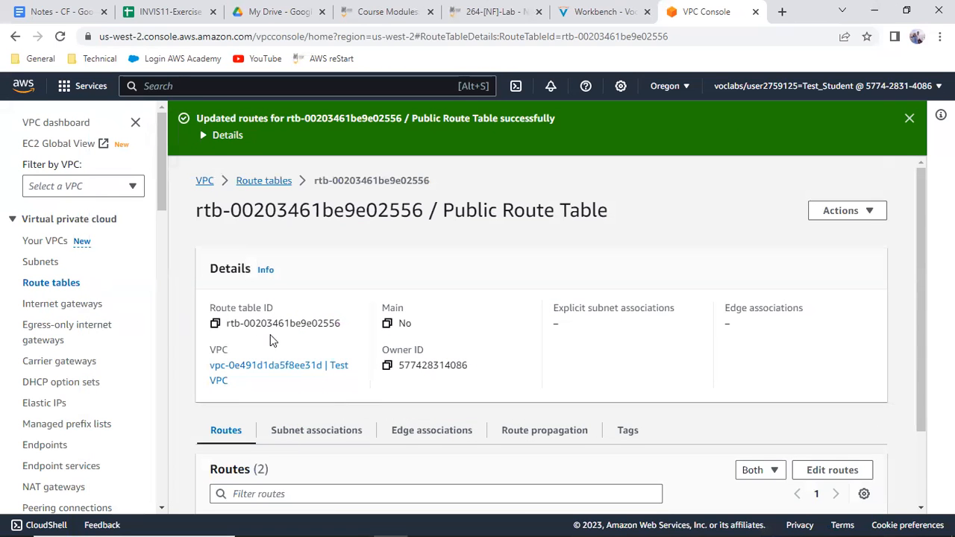
Open Public Route Table's subnet associations, check the subnet and route table connections in the Paint network diagram, and return to Chrome
scroll(269, 340, down, 1)
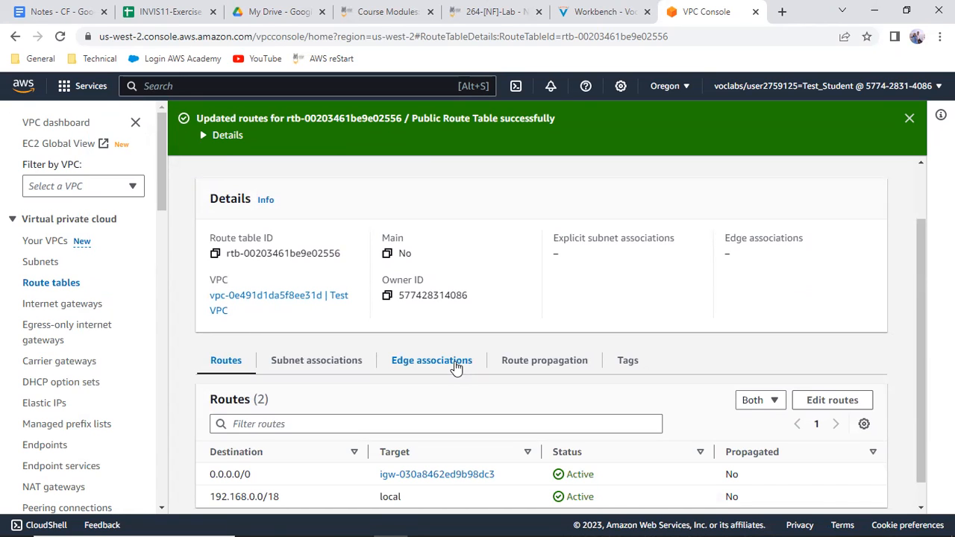
click(332, 364)
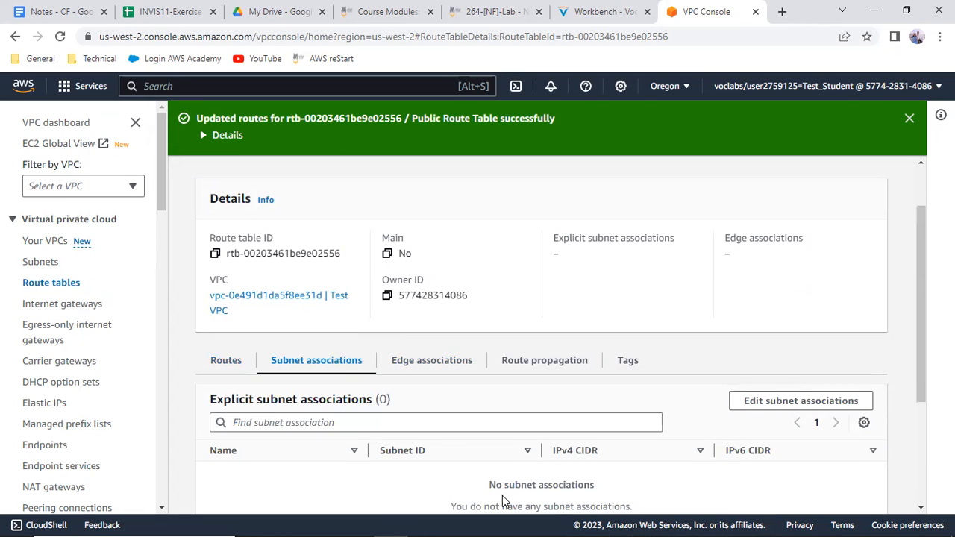
scroll(526, 491, down, 1)
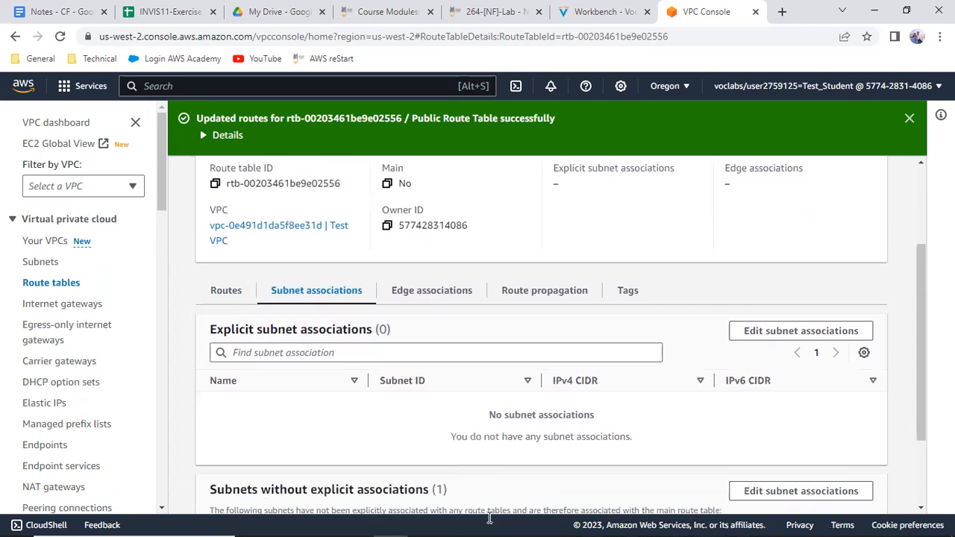
mouse_move(392, 523)
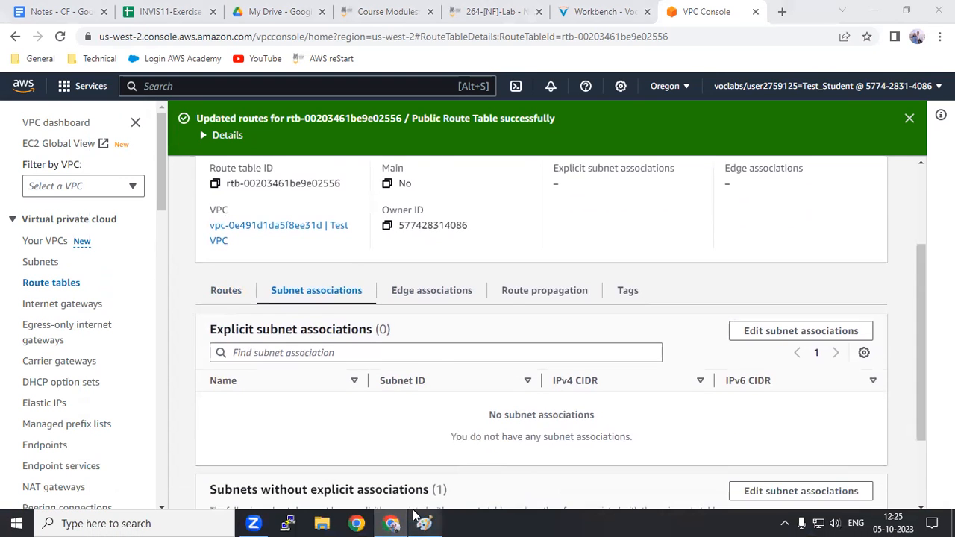
click(422, 523)
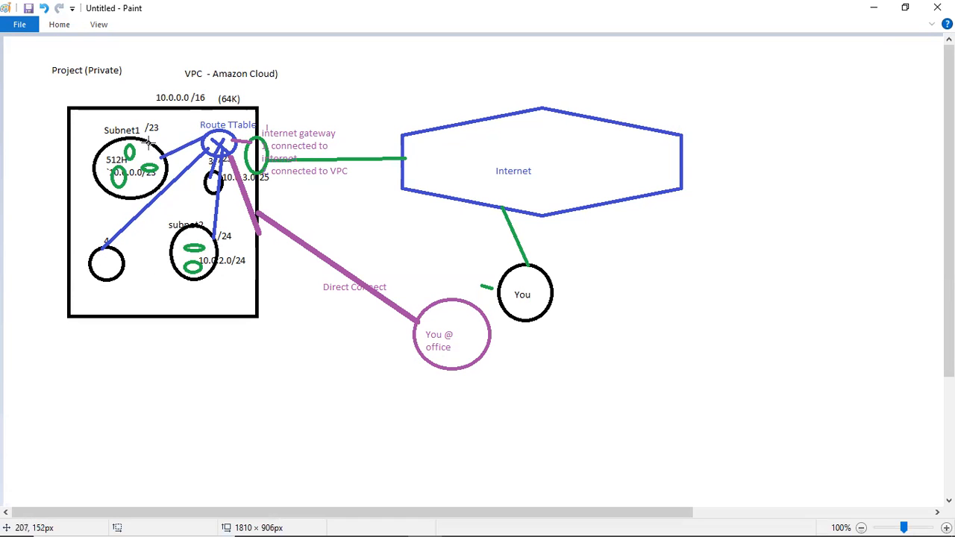
click(874, 6)
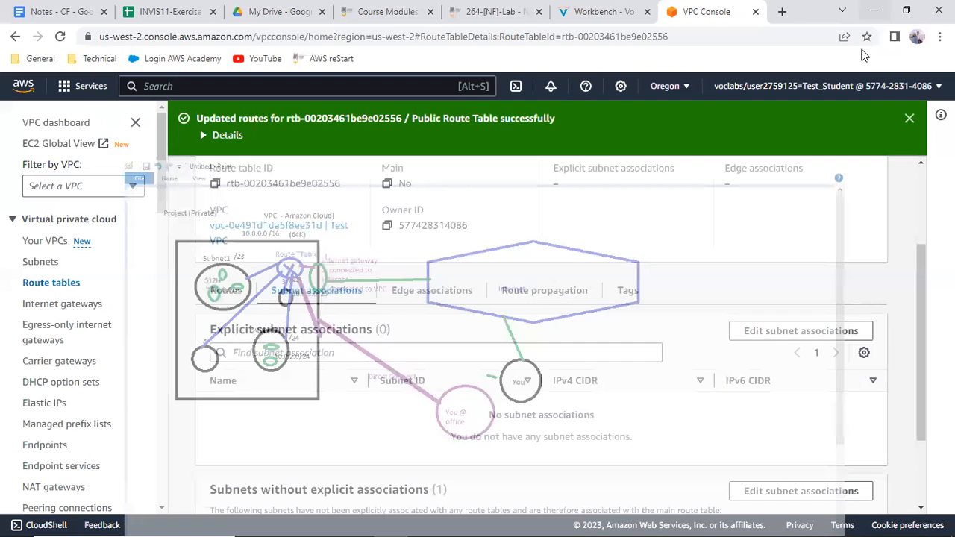
Associate Public Subnet with Public Route Table, save the associations, and review the route table's routes
click(776, 333)
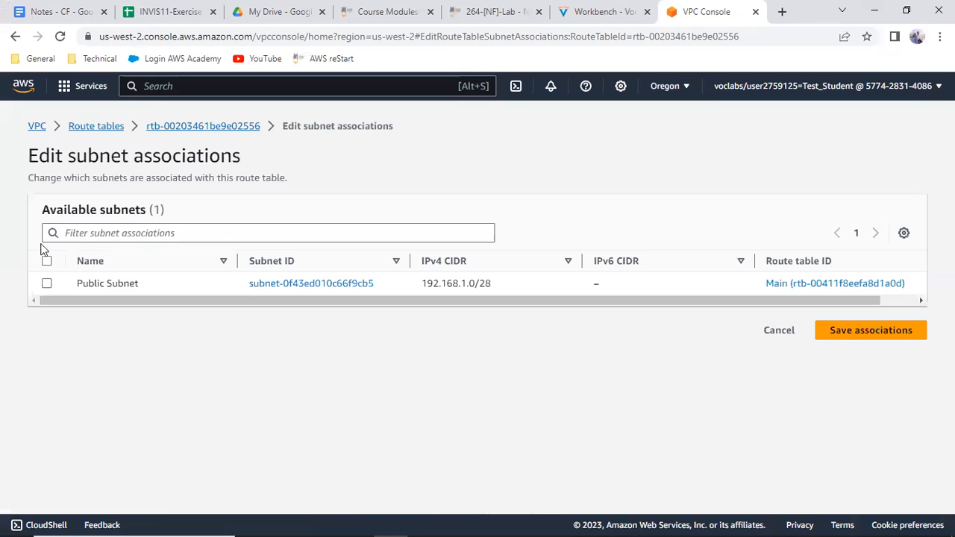
click(47, 283)
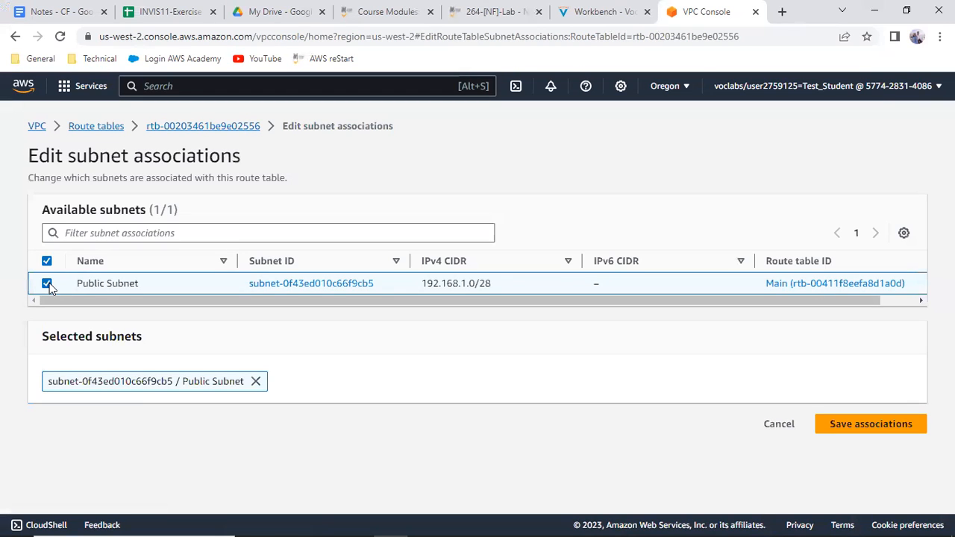
click(865, 425)
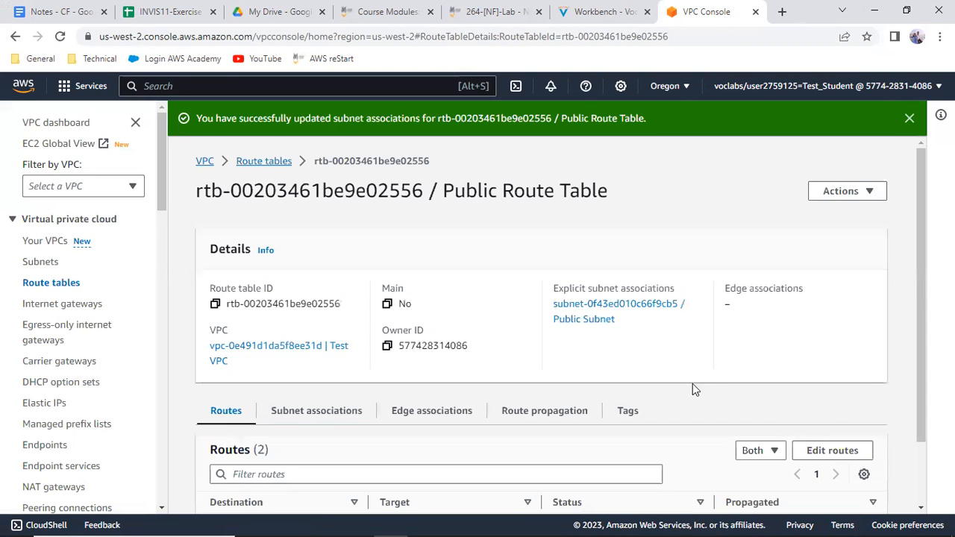
scroll(691, 381, down, 1)
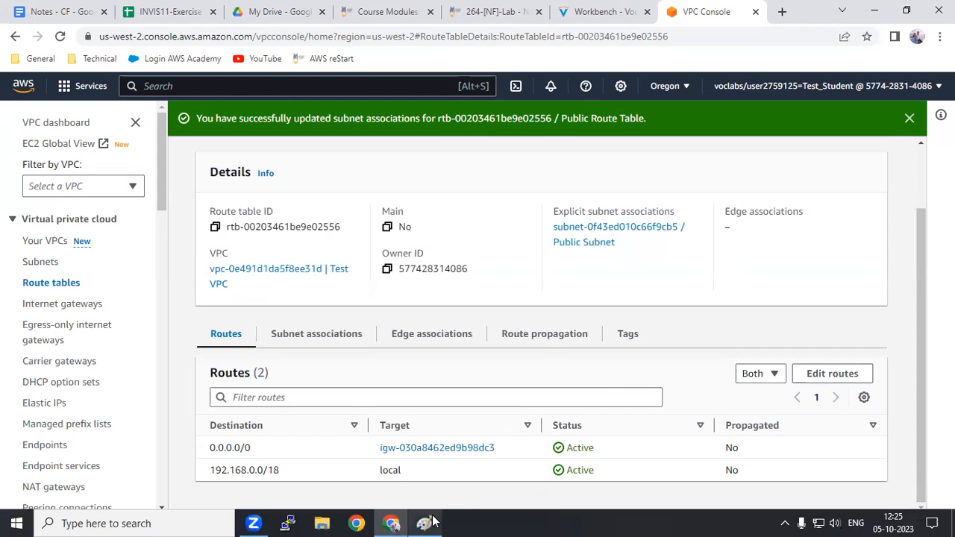
click(442, 523)
click(412, 520)
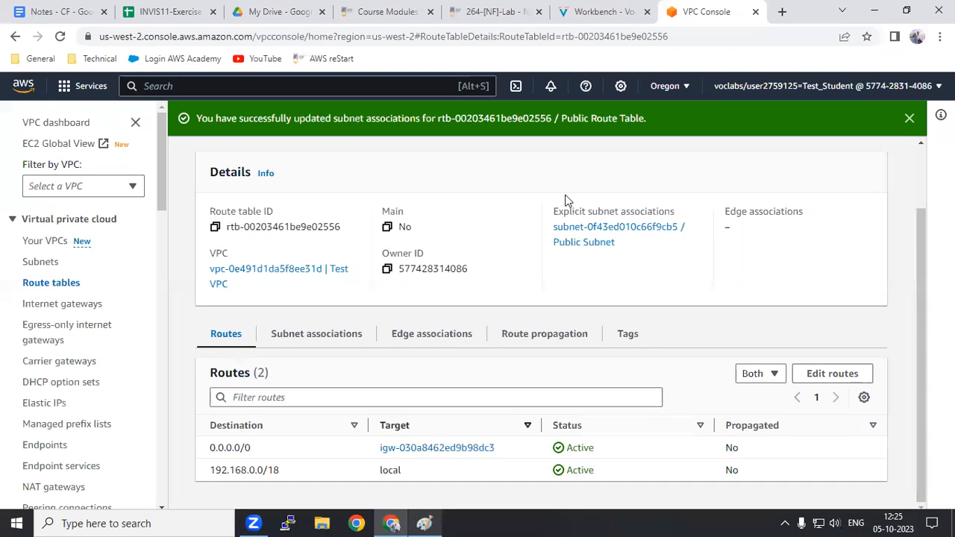
Read the Workbench lab instructions from the subnet association step through the Creating a Network ACL section's inbound and outbound rules
click(597, 11)
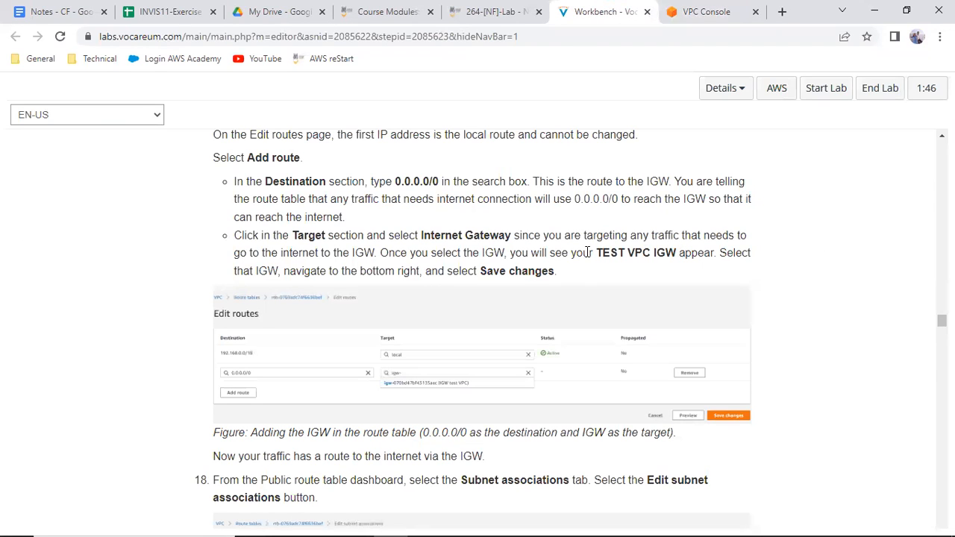
scroll(346, 347, down, 2)
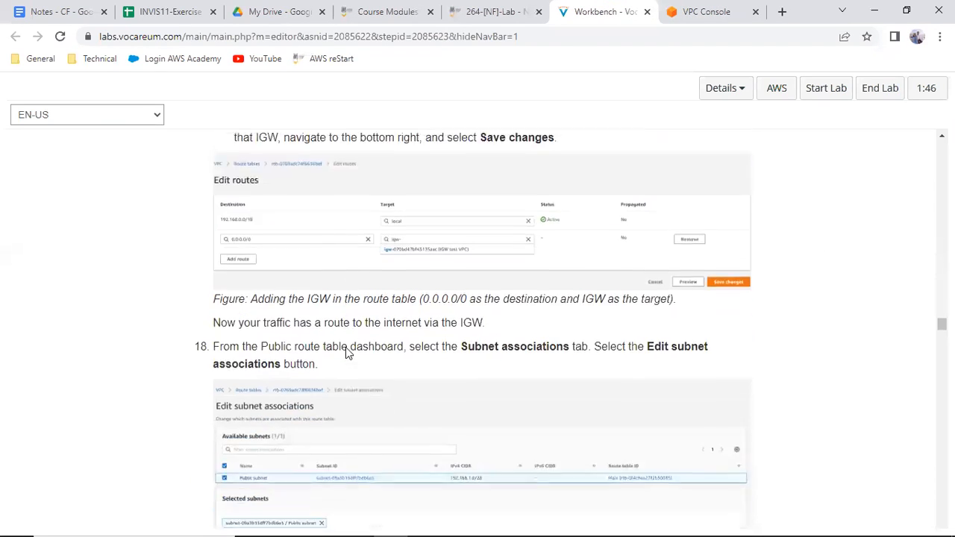
scroll(345, 347, down, 1)
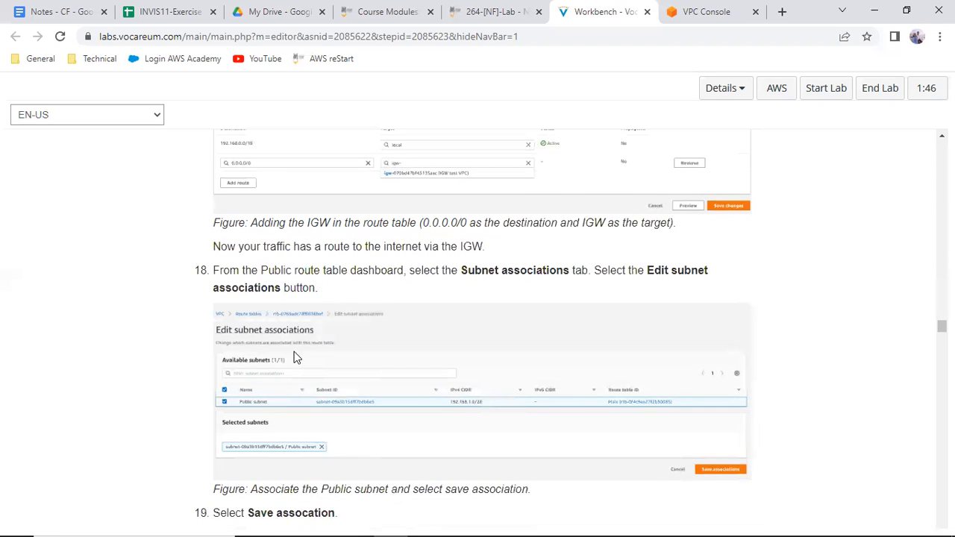
scroll(298, 356, down, 2)
scroll(316, 398, down, 2)
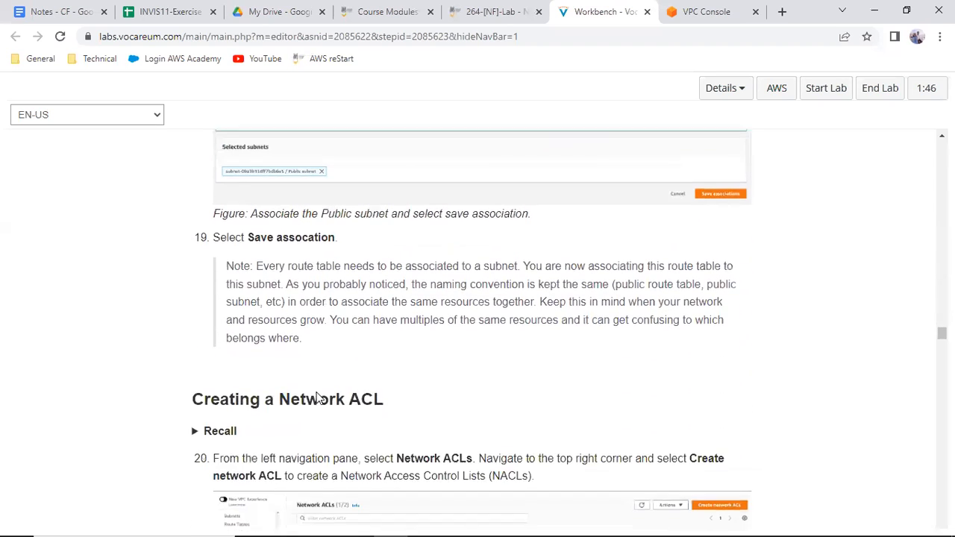
scroll(316, 398, down, 3)
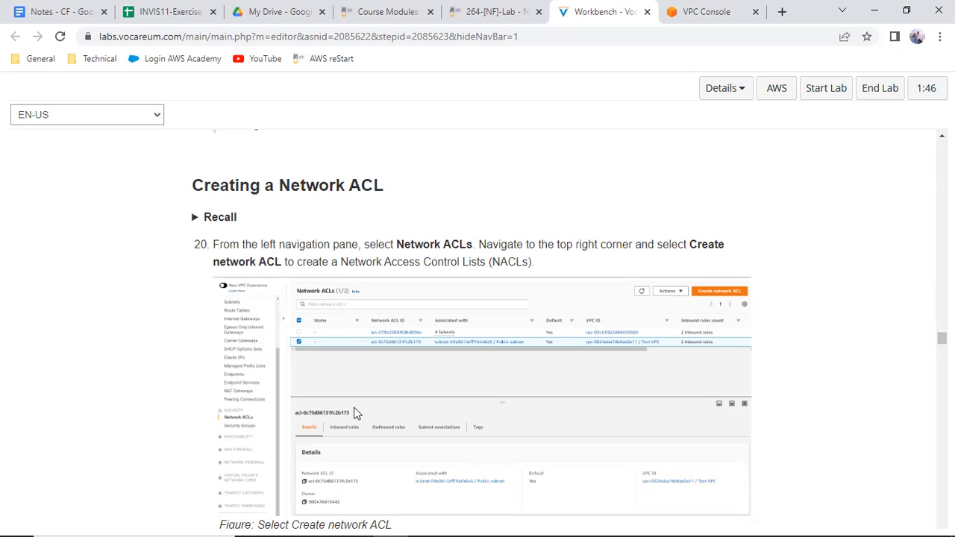
scroll(355, 414, down, 1)
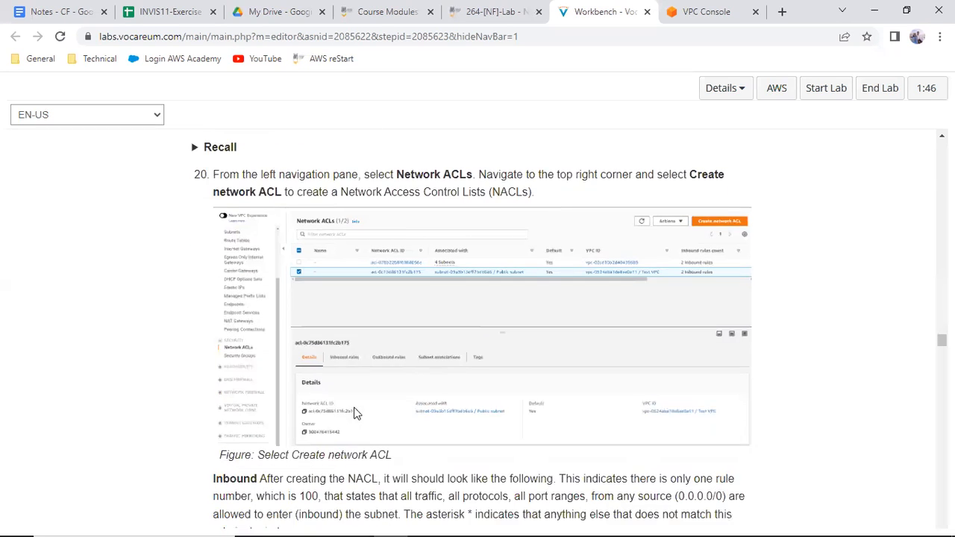
scroll(355, 414, down, 2)
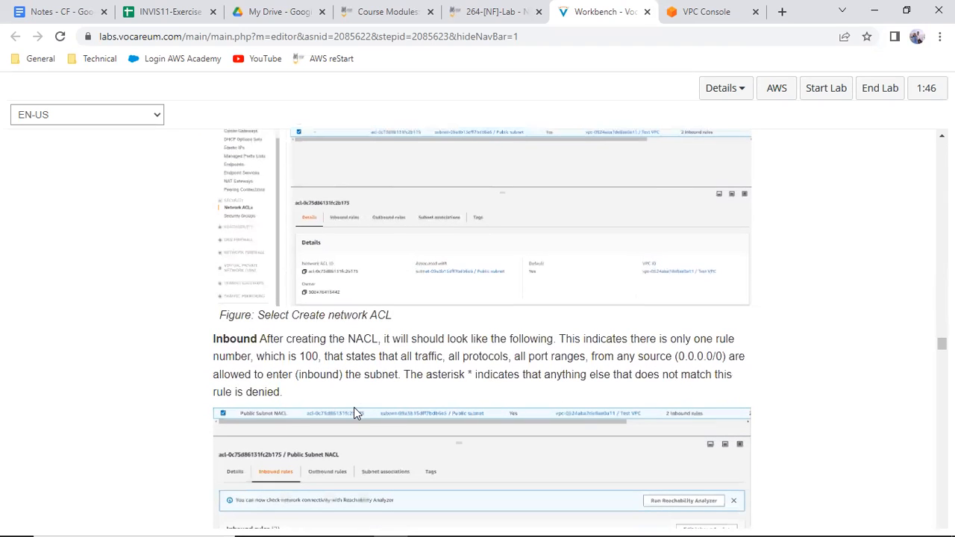
scroll(355, 414, down, 3)
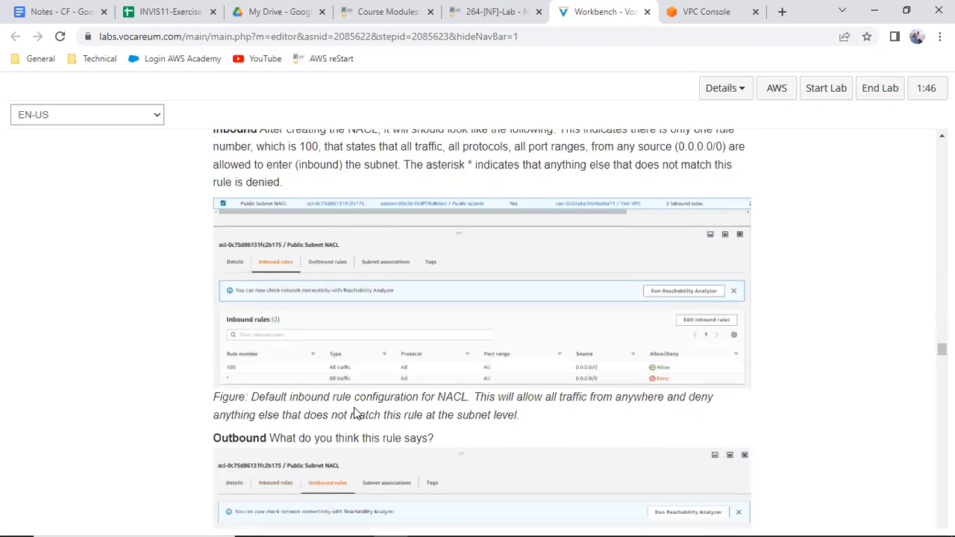
scroll(355, 414, down, 2)
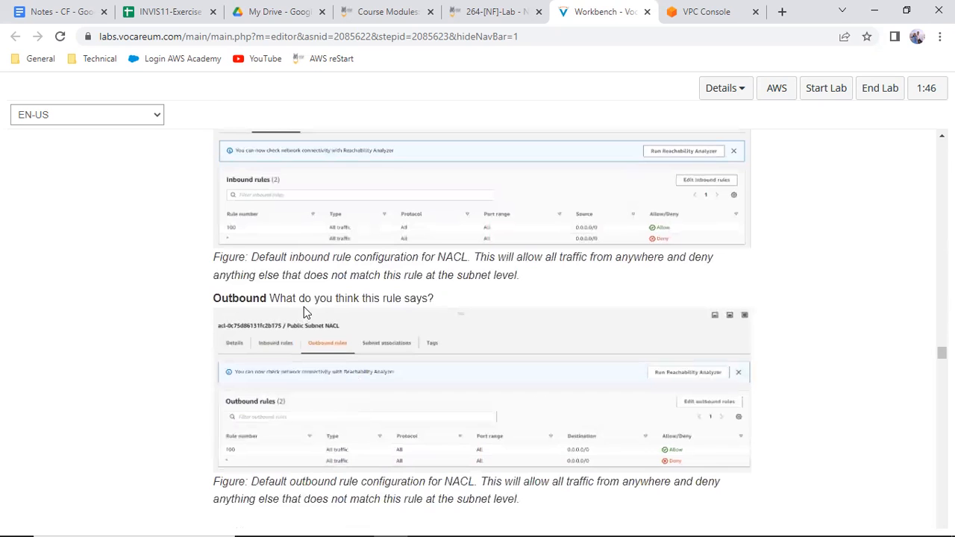
Open the VPC console's Network ACLs list, select the ACL associated with Public Subnet, and enlarge its details area
click(700, 13)
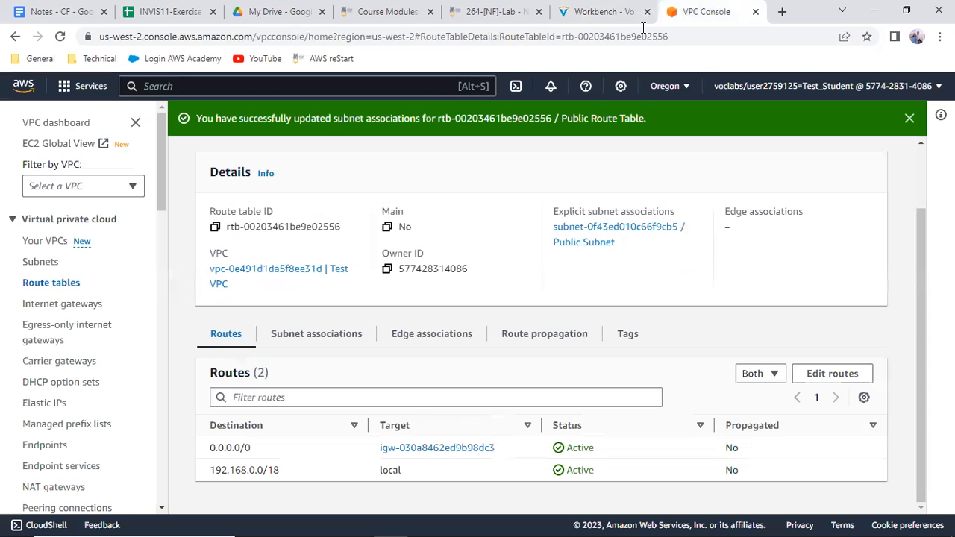
scroll(117, 397, down, 3)
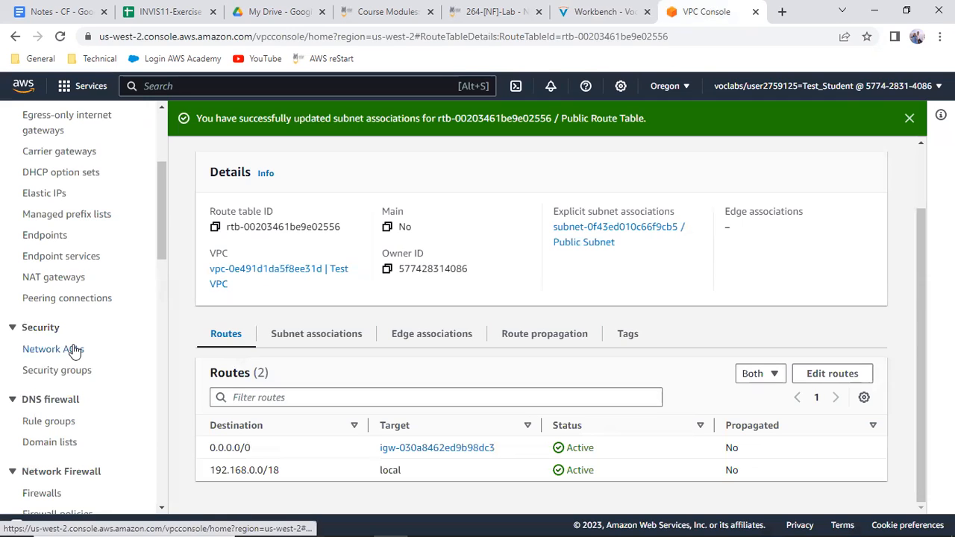
click(75, 350)
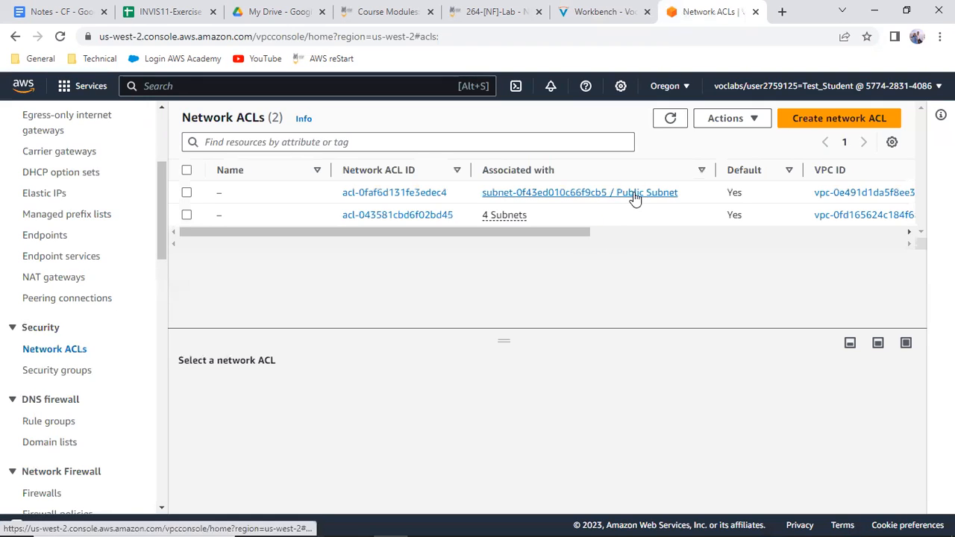
click(186, 193)
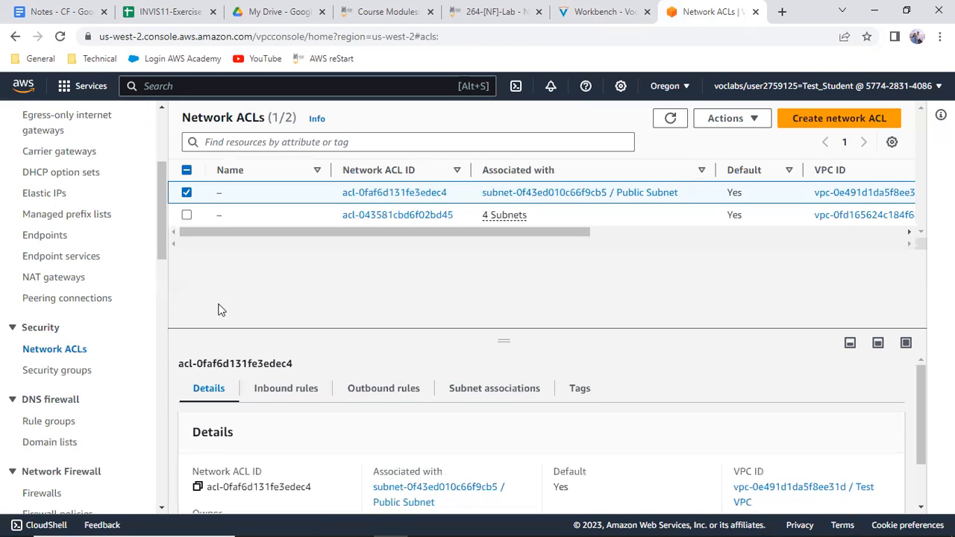
drag(498, 339, 491, 273)
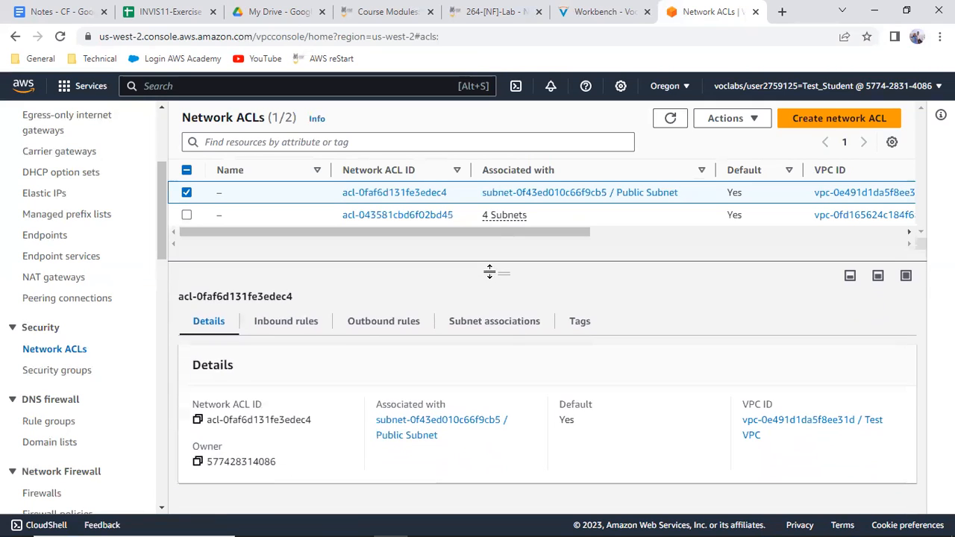
Compare the inbound and outbound rules of Public Subnet's network ACL
click(288, 329)
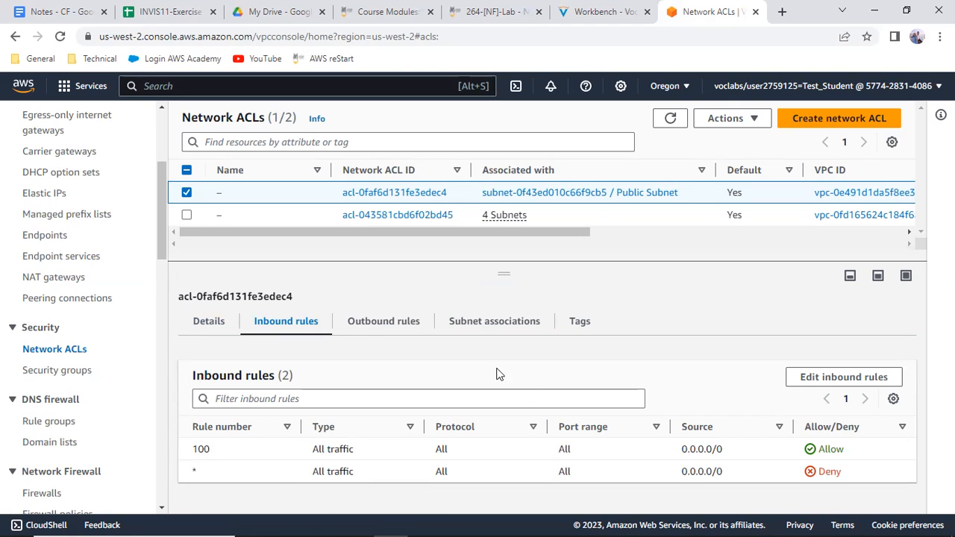
click(378, 320)
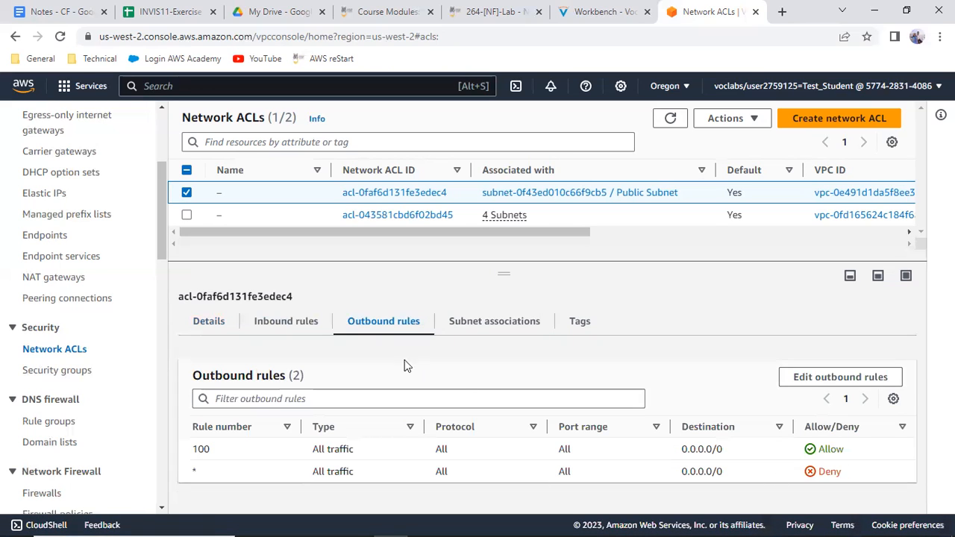
click(288, 320)
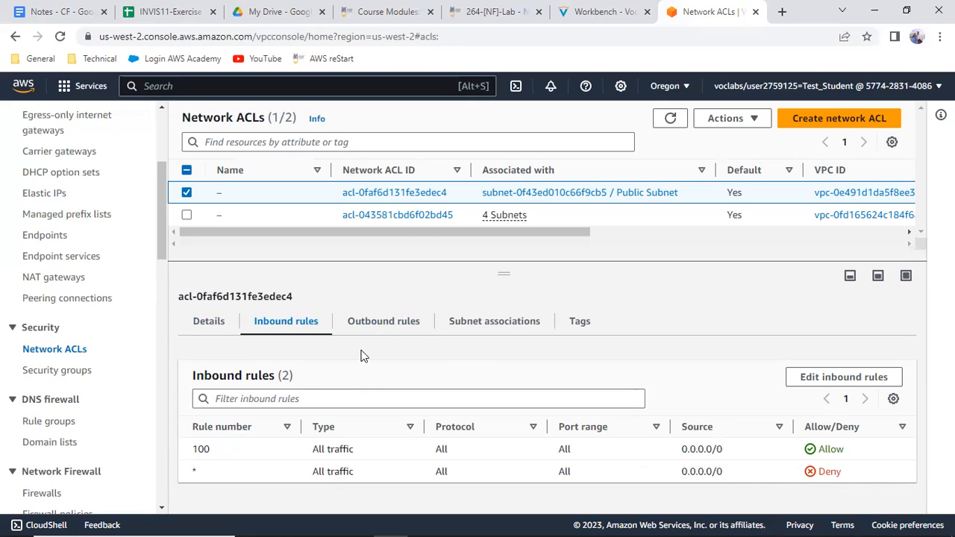
click(383, 323)
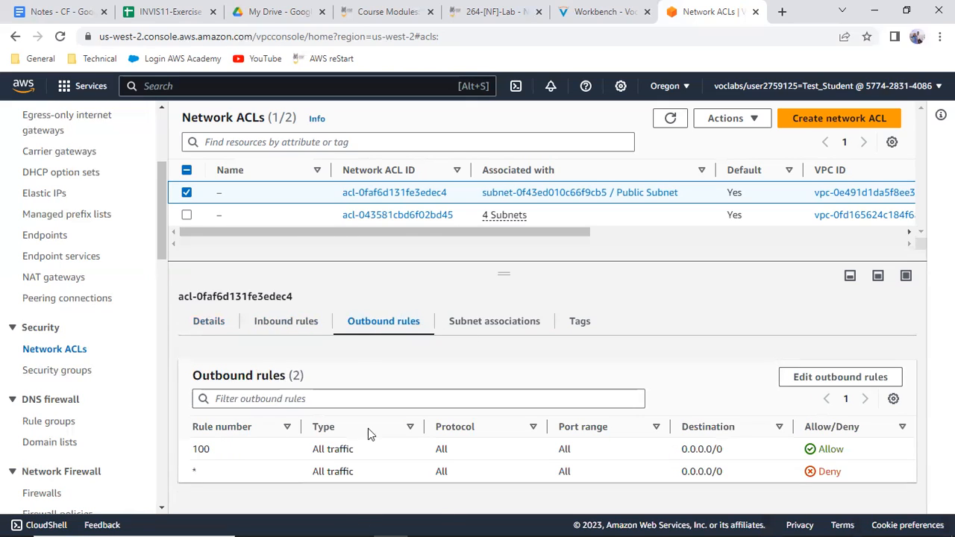
click(291, 324)
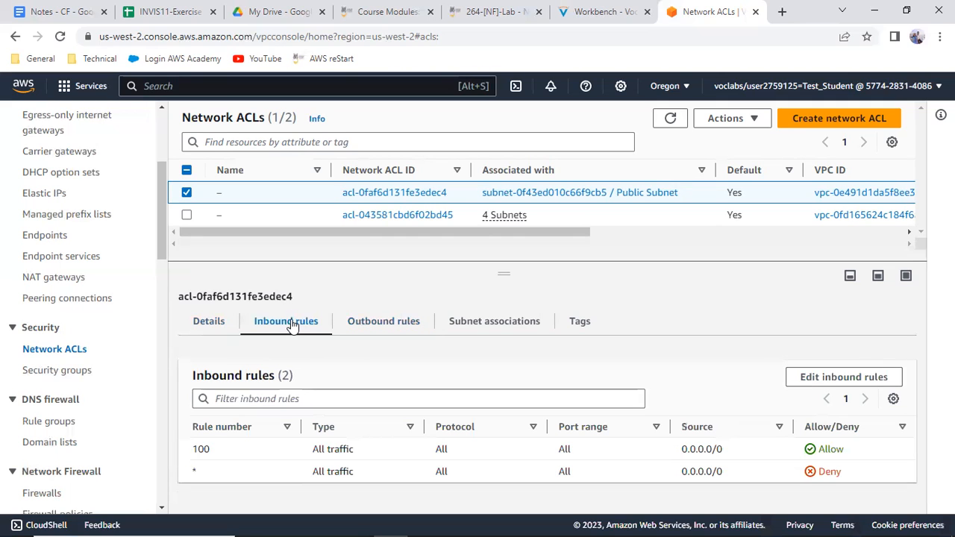
Return to the Workbench lab instructions and read the outbound rule figure and the Creating a Security Group section's basic details
click(559, 9)
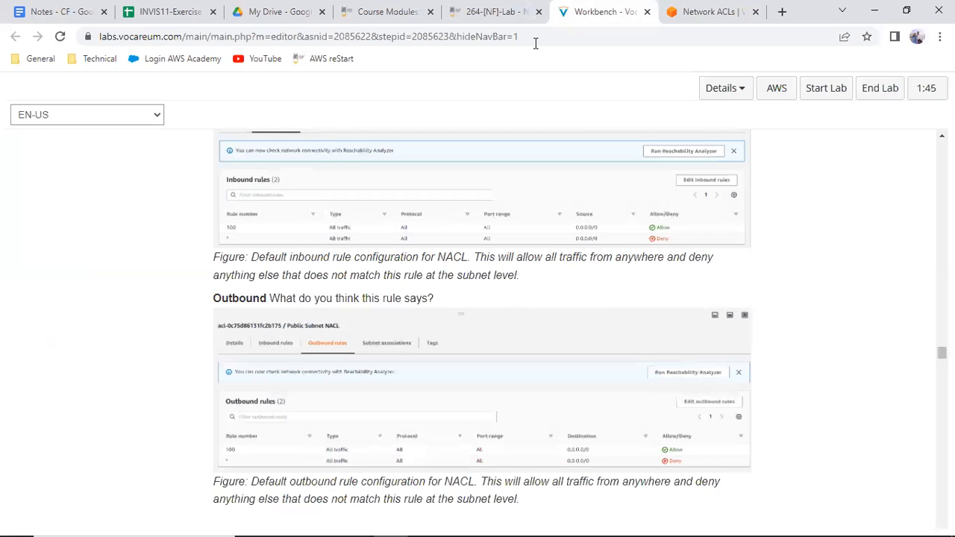
scroll(301, 339, down, 2)
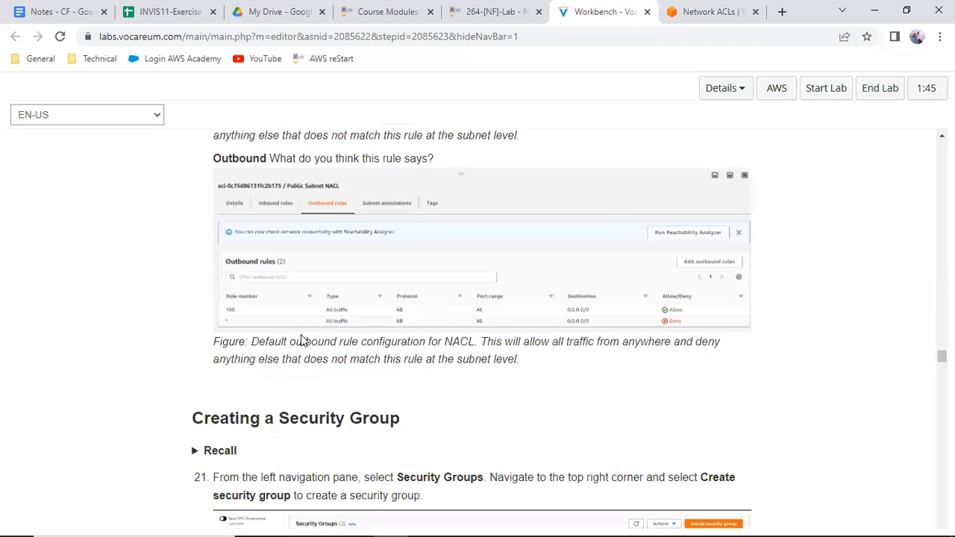
scroll(301, 339, up, 2)
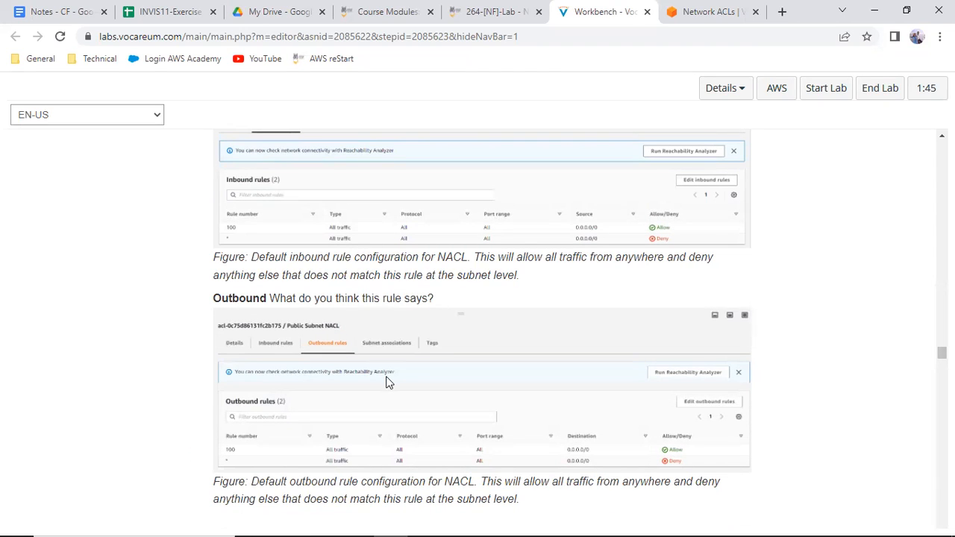
scroll(387, 382, down, 2)
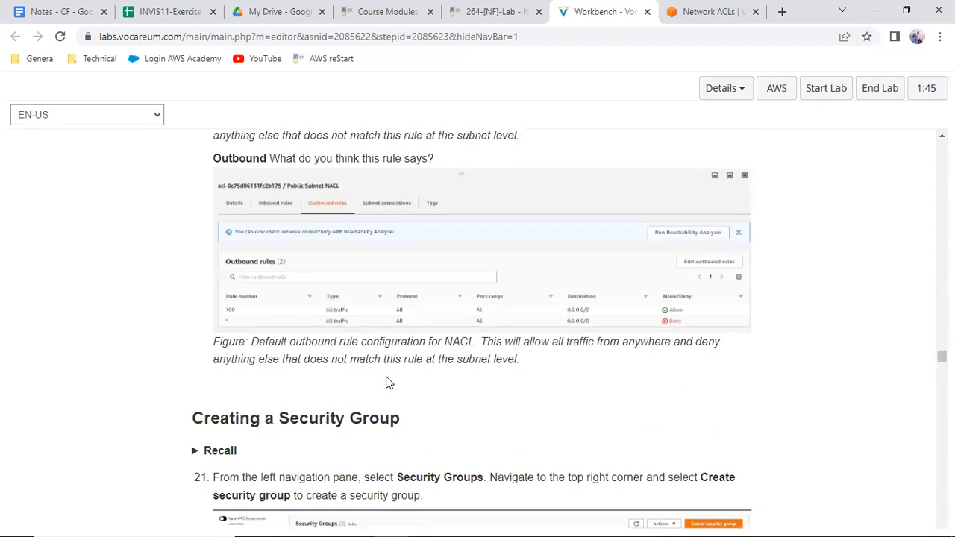
scroll(387, 380, down, 5)
scroll(386, 380, down, 1)
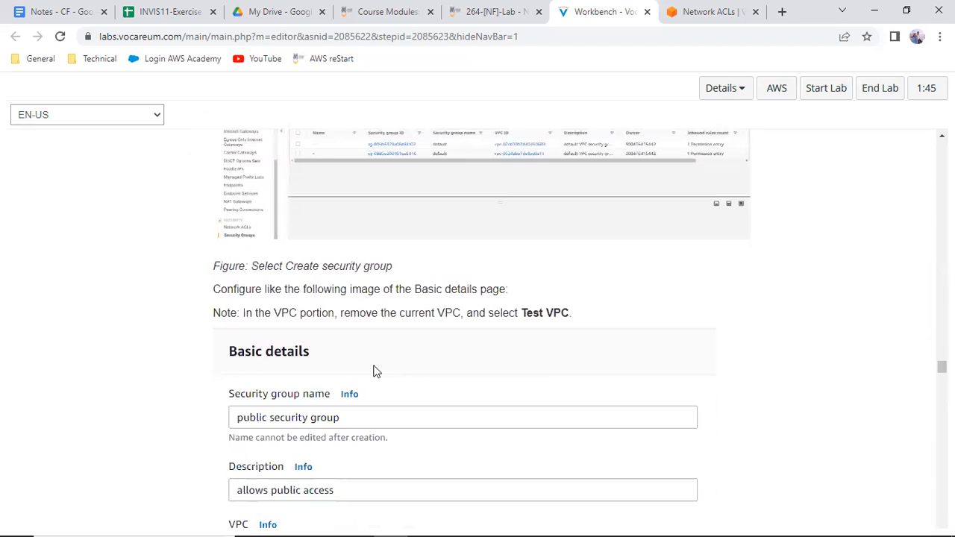
Switch to the VPC console, open the list of security groups, and start creating a new security group
click(717, 14)
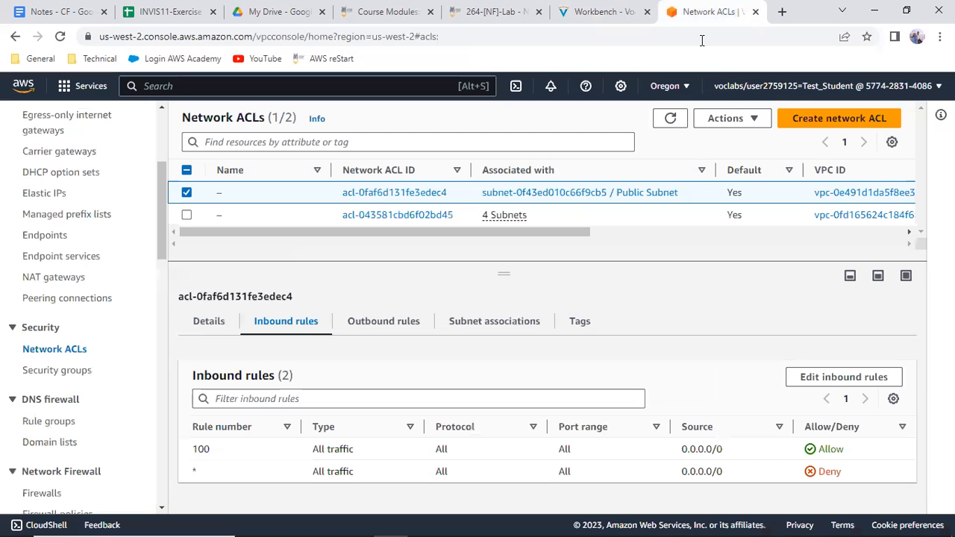
scroll(106, 409, down, 3)
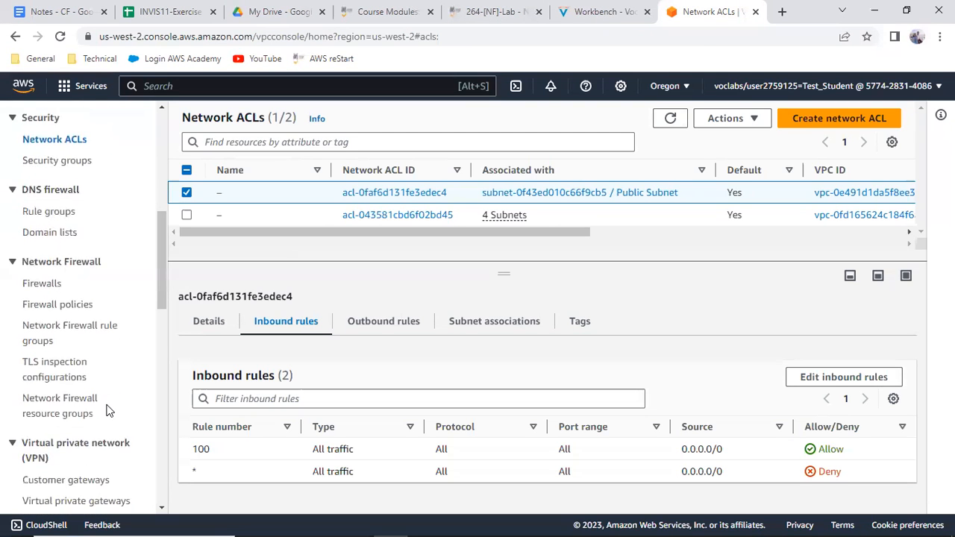
scroll(106, 409, down, 5)
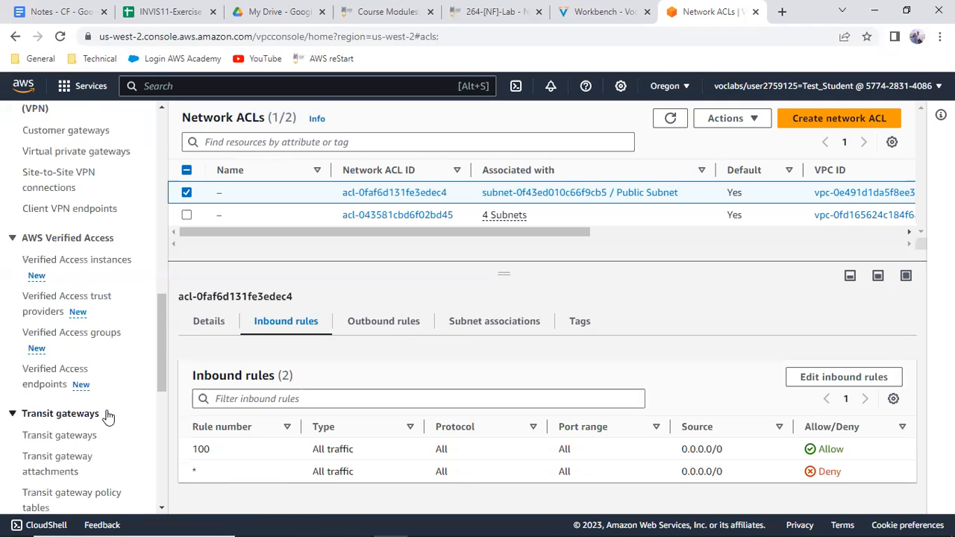
scroll(106, 416, up, 8)
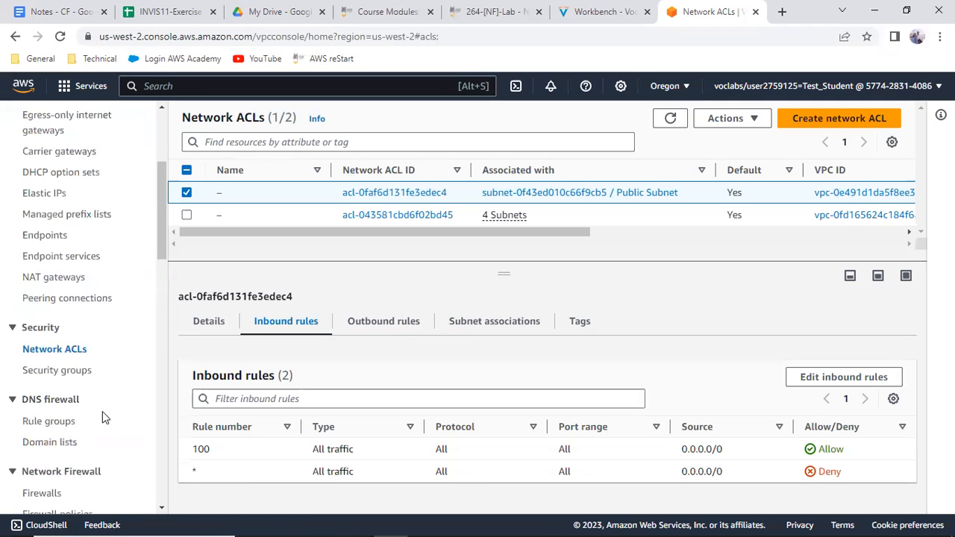
click(60, 370)
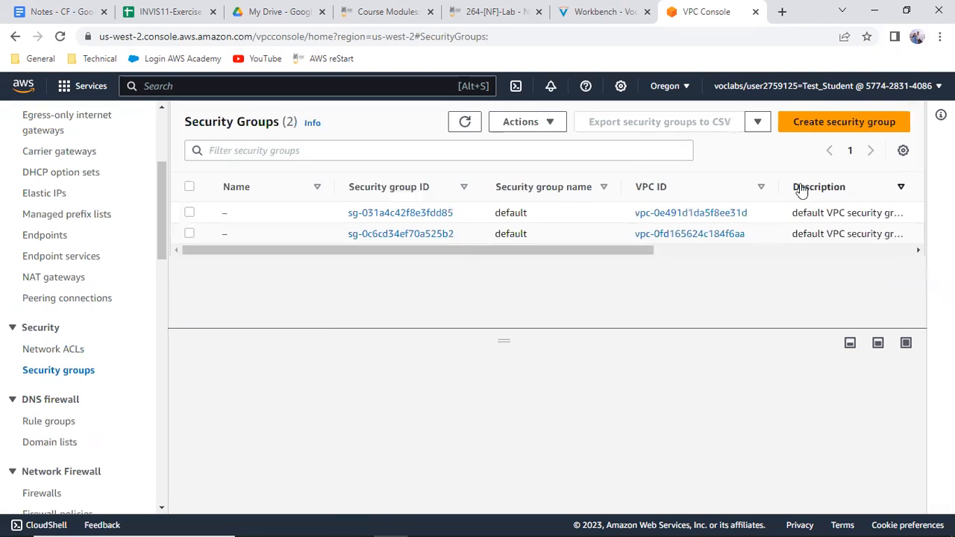
click(838, 128)
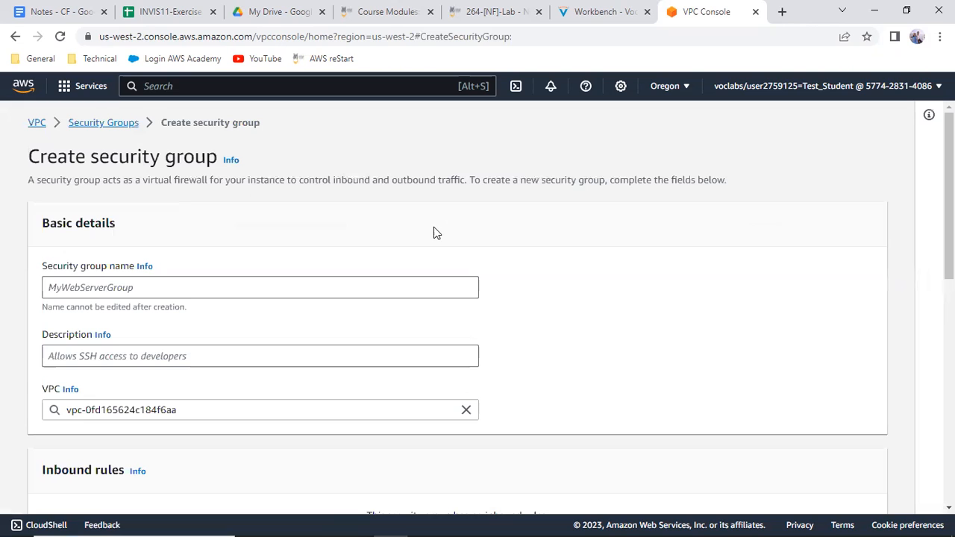
Check the Basic details figure in the Workbench instructions and name the new security group "public security group"
click(84, 288)
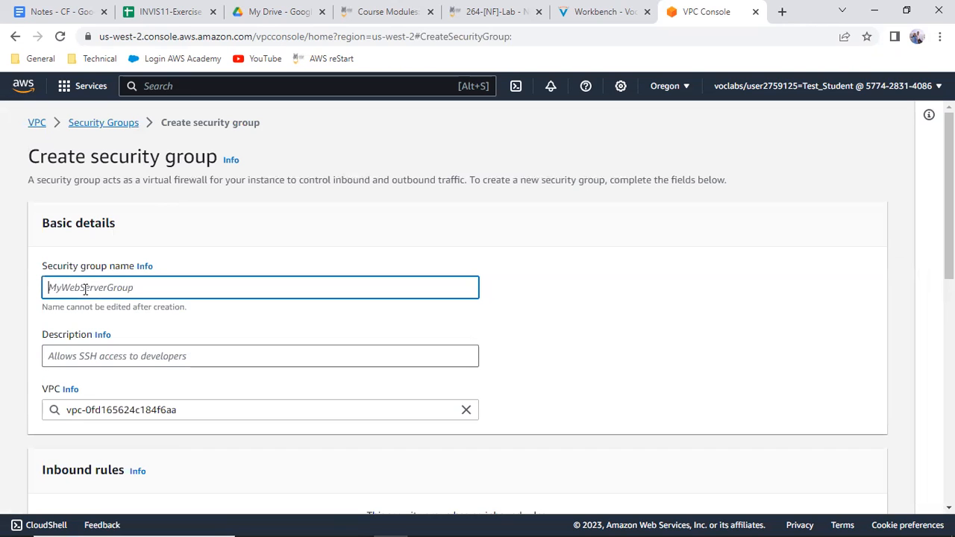
click(618, 12)
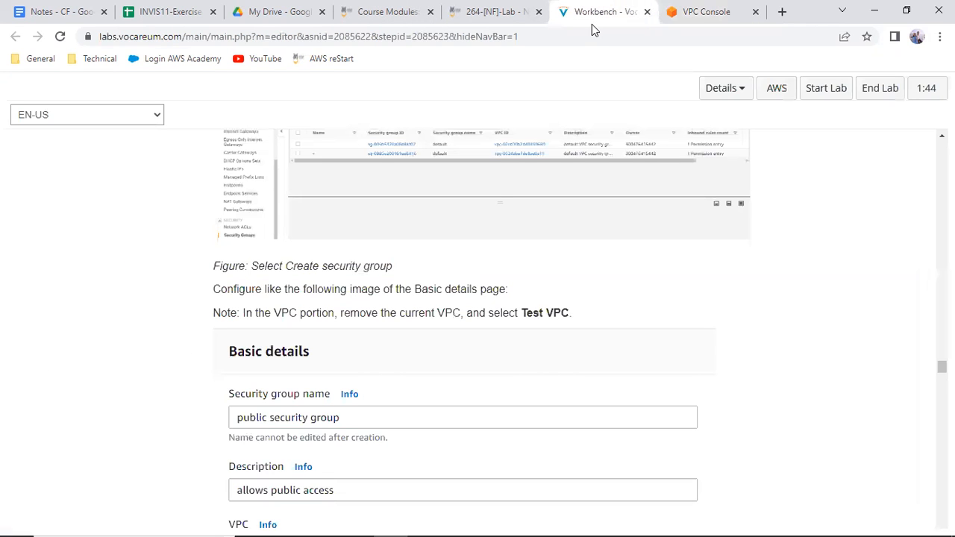
drag(344, 416, 245, 450)
scroll(312, 442, down, 1)
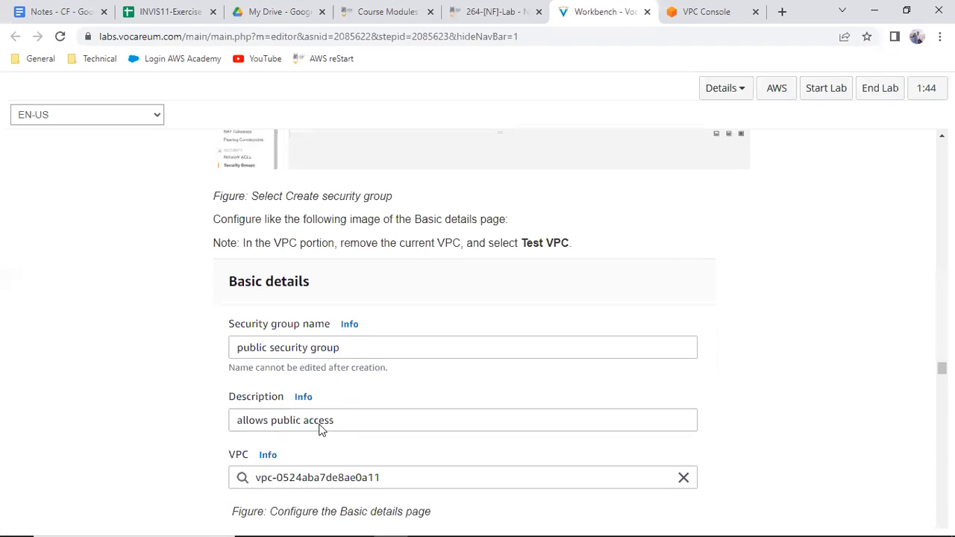
click(696, 10)
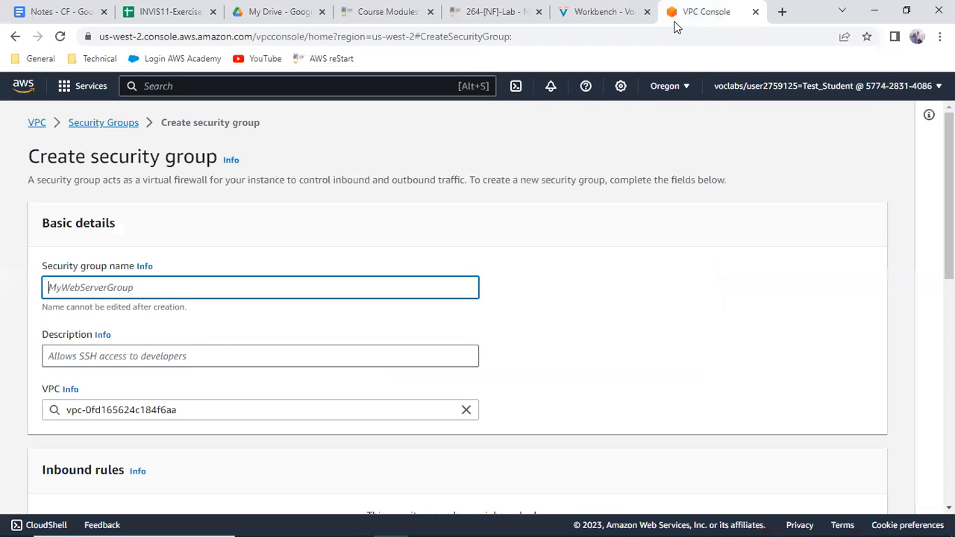
text(public s)
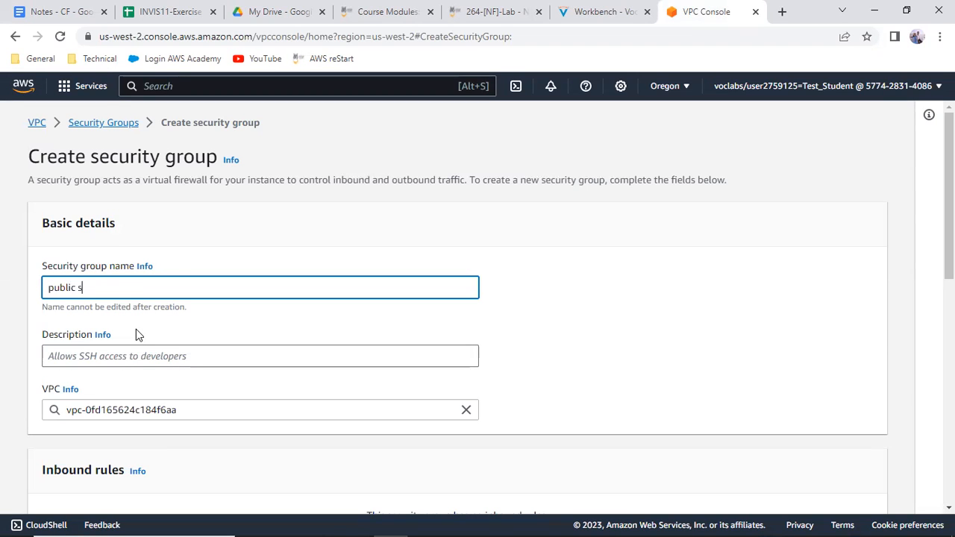
text(ecurity group)
key(Tab)
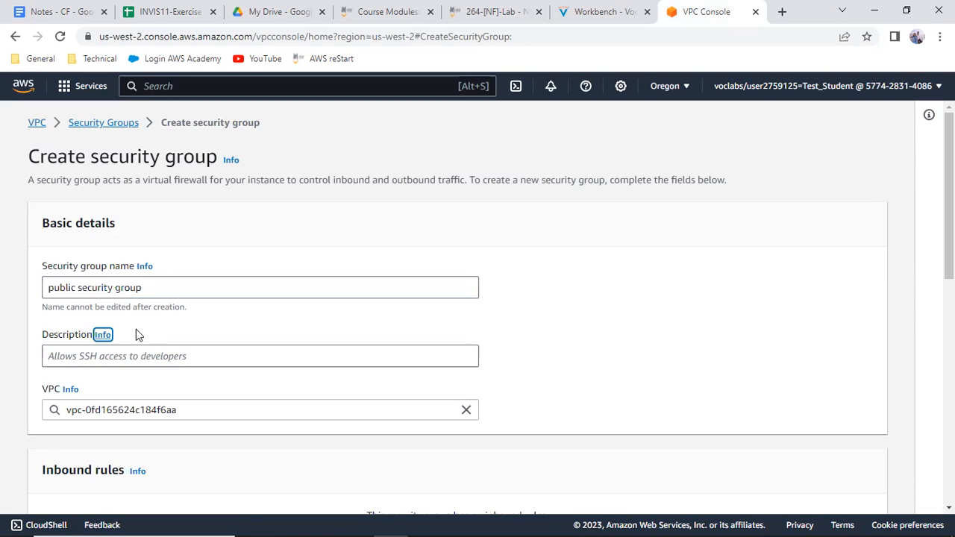
Enter "allow public access" as the security group's description
key(Tab)
text(a)
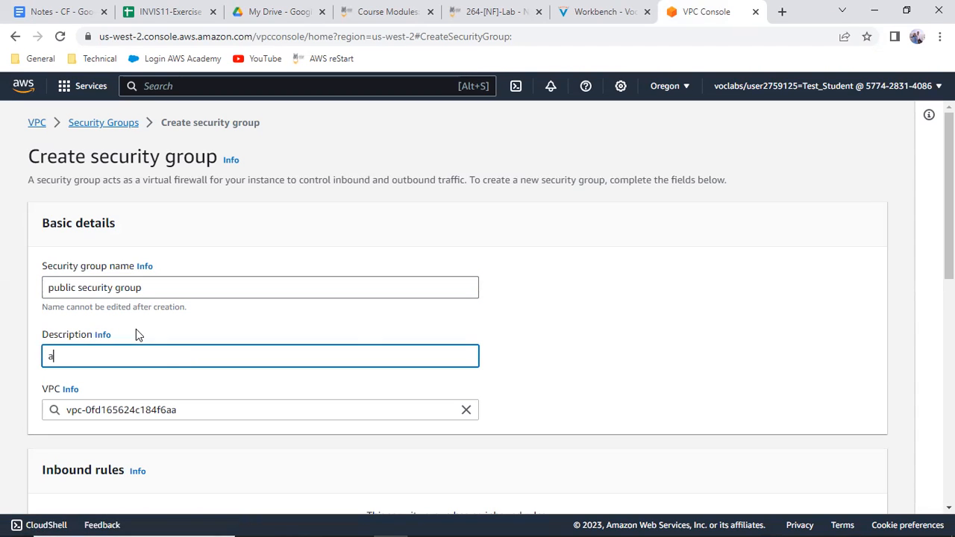
text(llow public access)
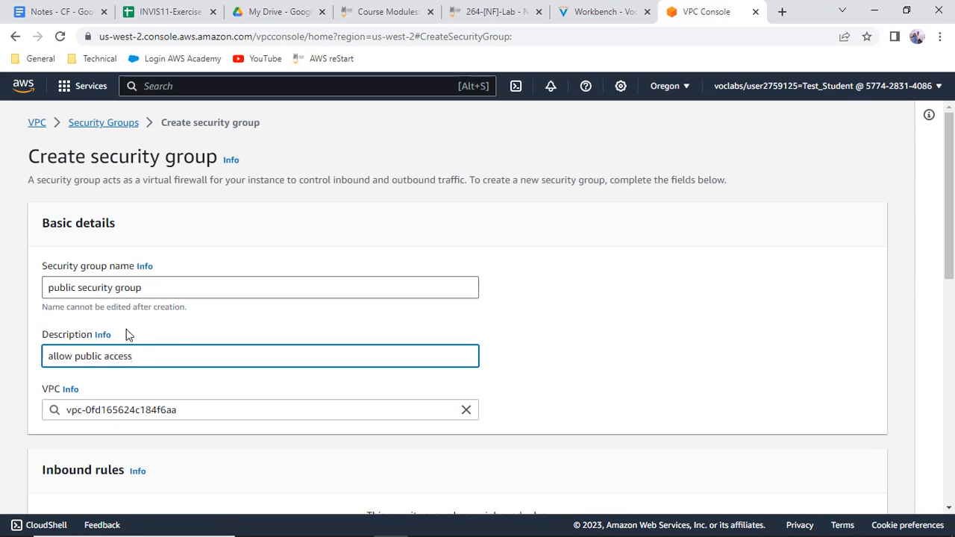
Replace the security group's default VPC with Test VPC
click(465, 411)
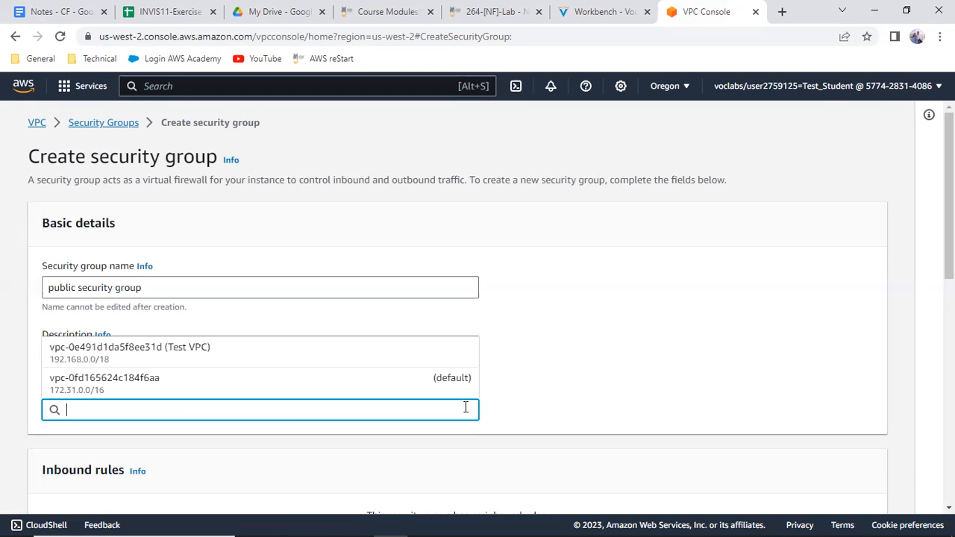
click(139, 354)
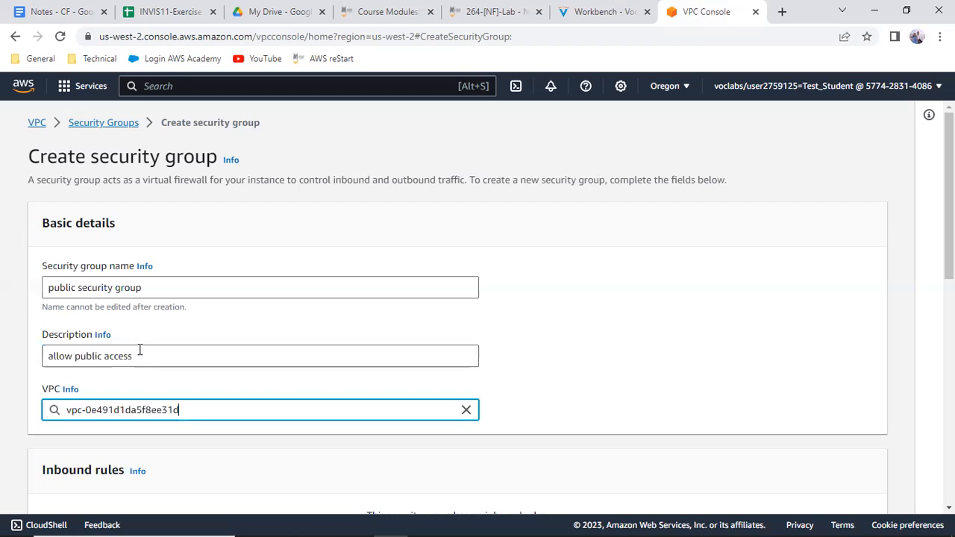
click(467, 411)
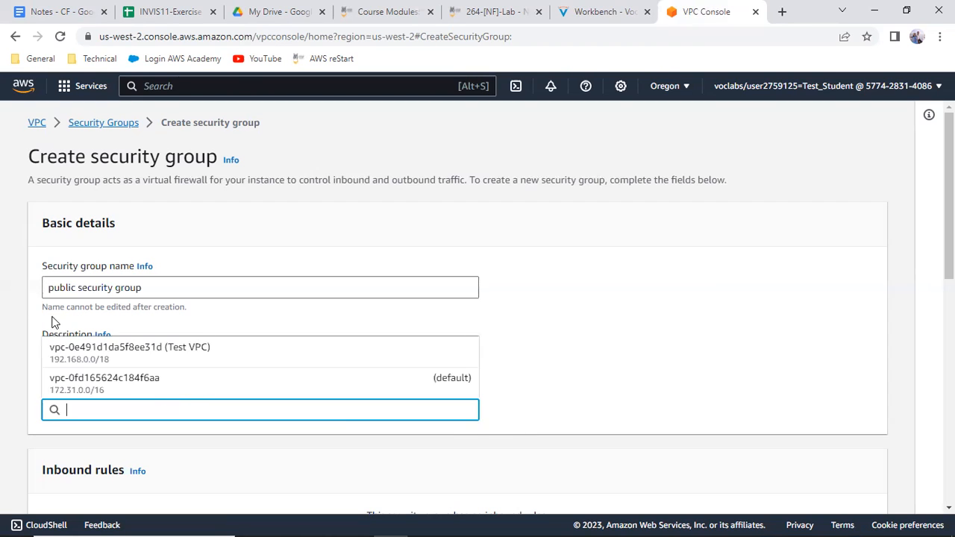
click(214, 352)
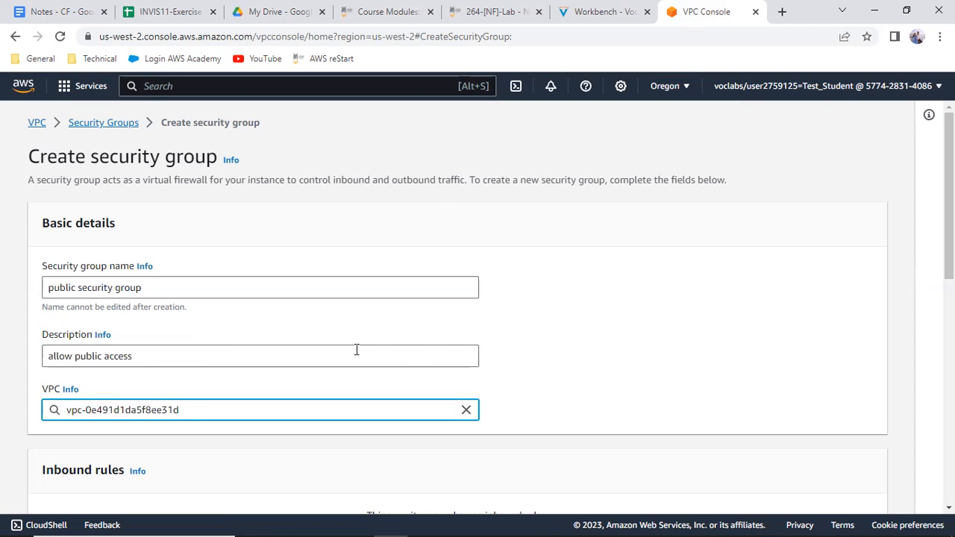
Read the Workbench instructions on the inbound and outbound rules required for the completed security group
scroll(414, 355, down, 2)
scroll(416, 358, down, 1)
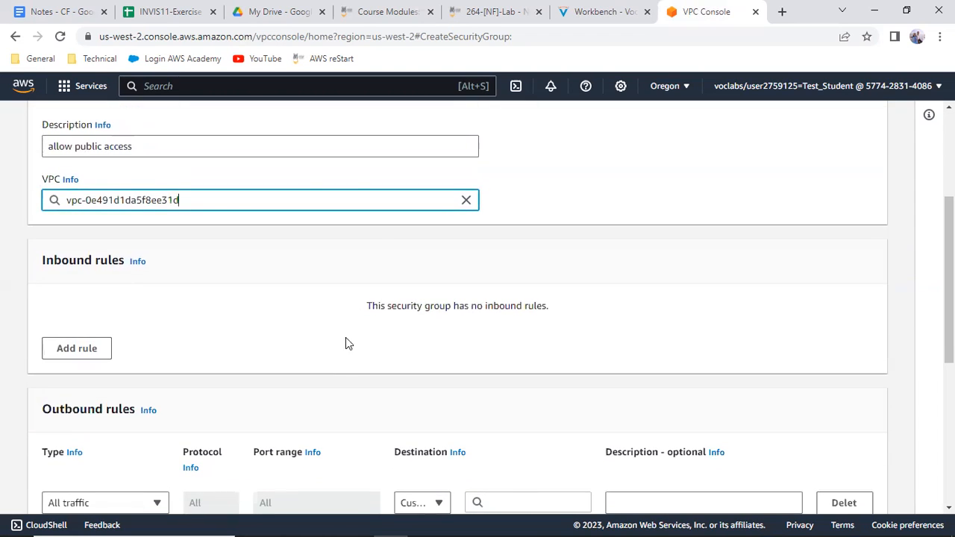
click(612, 13)
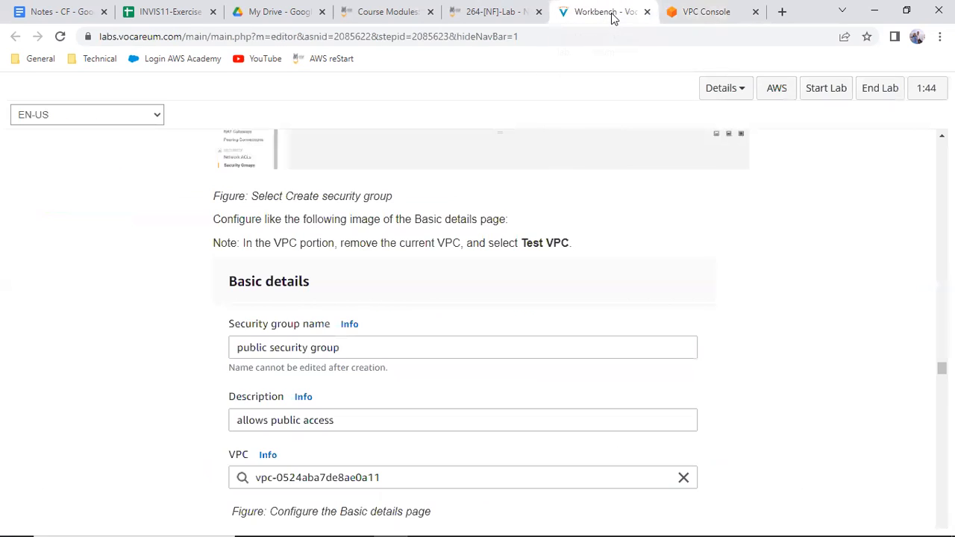
scroll(363, 305, down, 2)
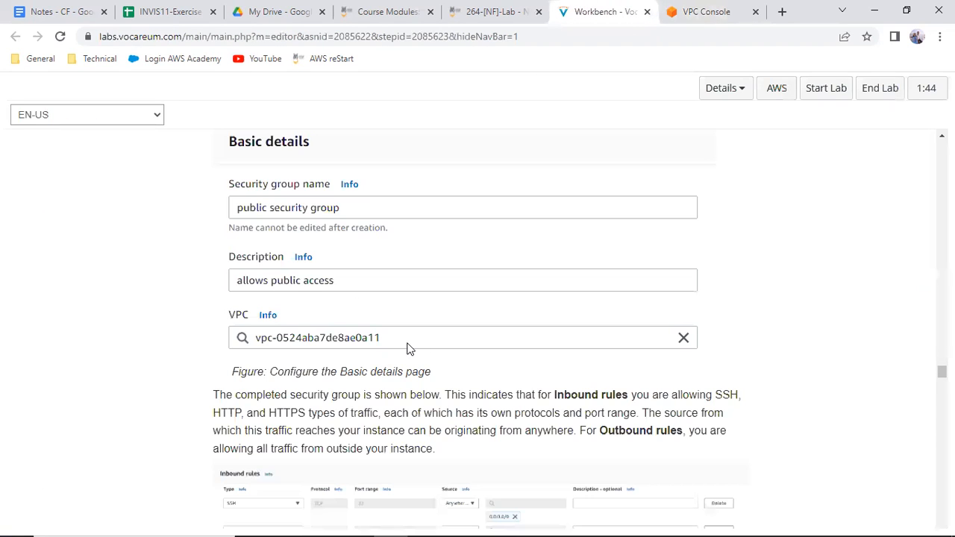
scroll(409, 349, down, 2)
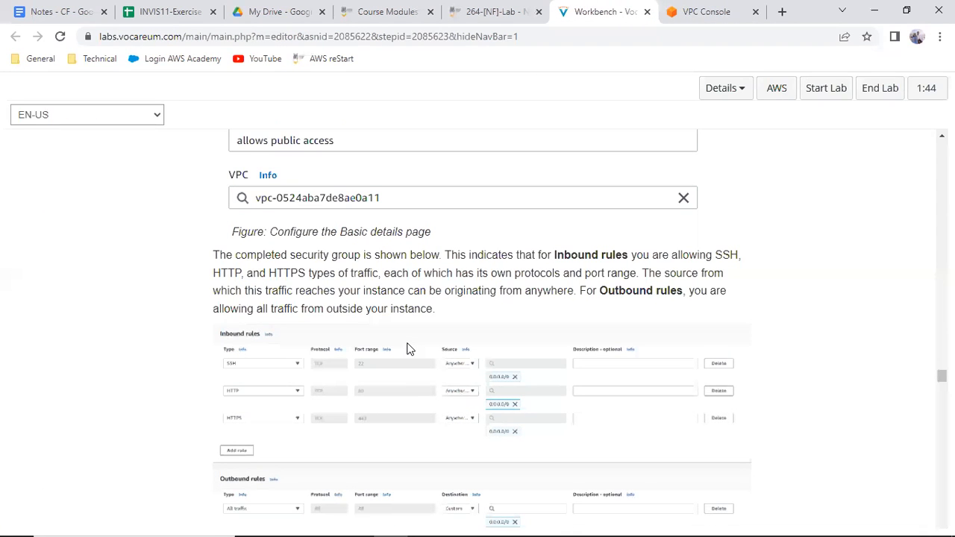
scroll(408, 348, down, 1)
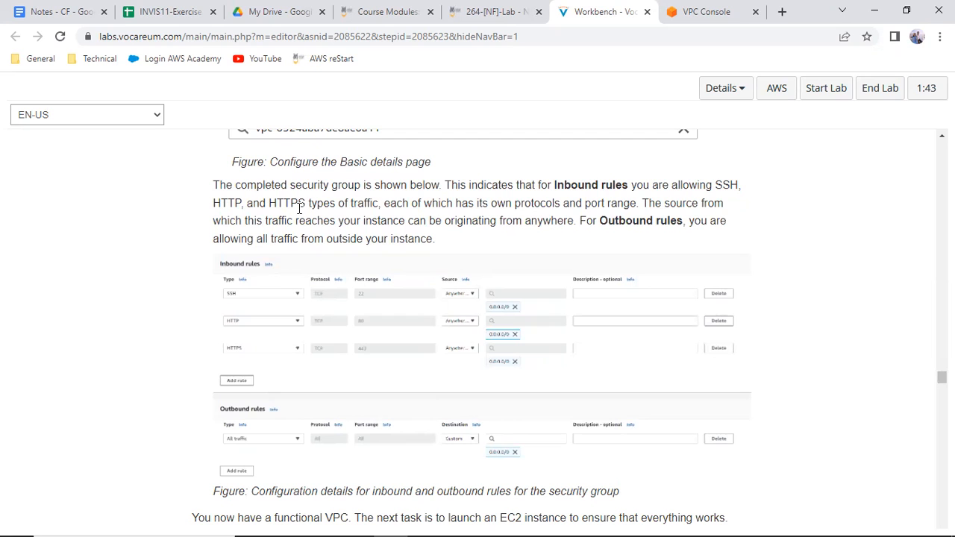
Return to the VPC console and add an inbound rule allowing SSH from Anywhere-IPv4 (0.0.0.0/0)
click(708, 12)
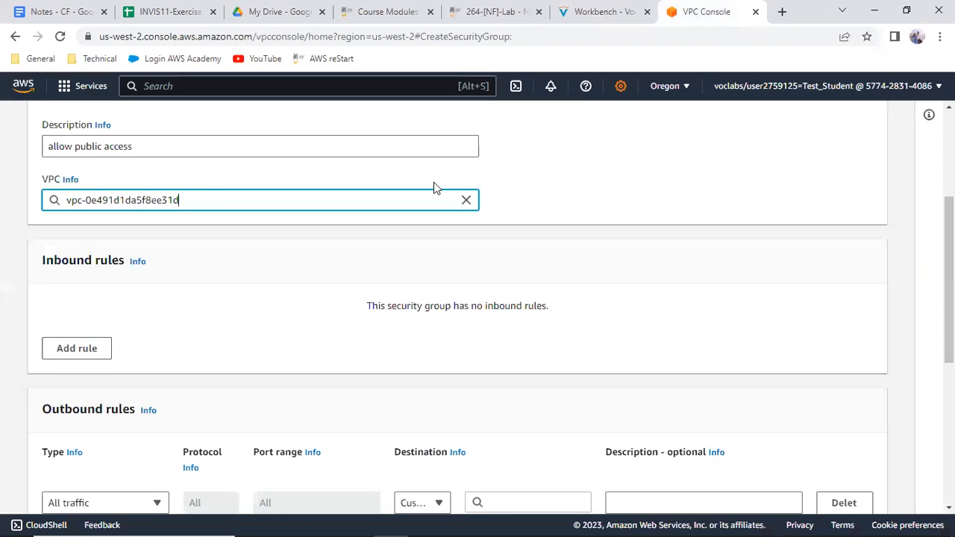
click(75, 356)
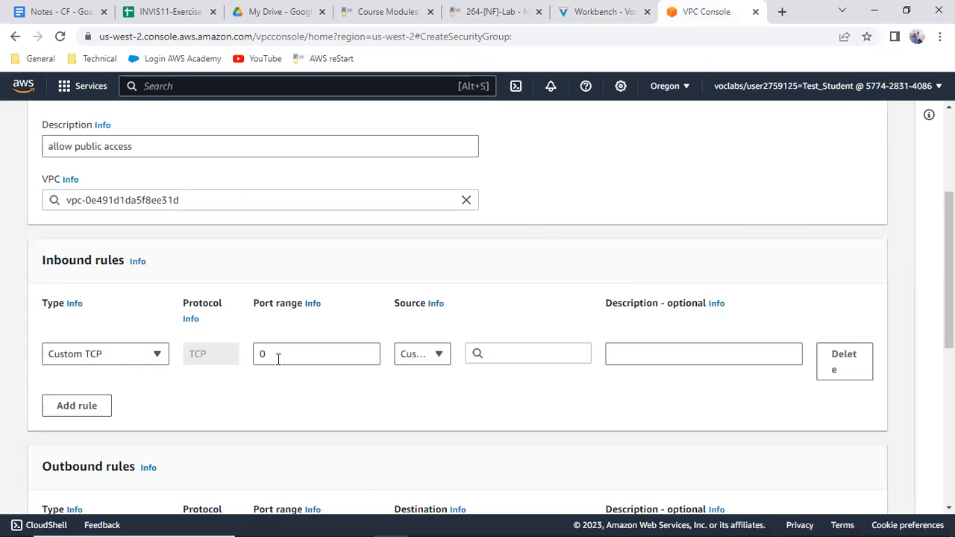
click(149, 355)
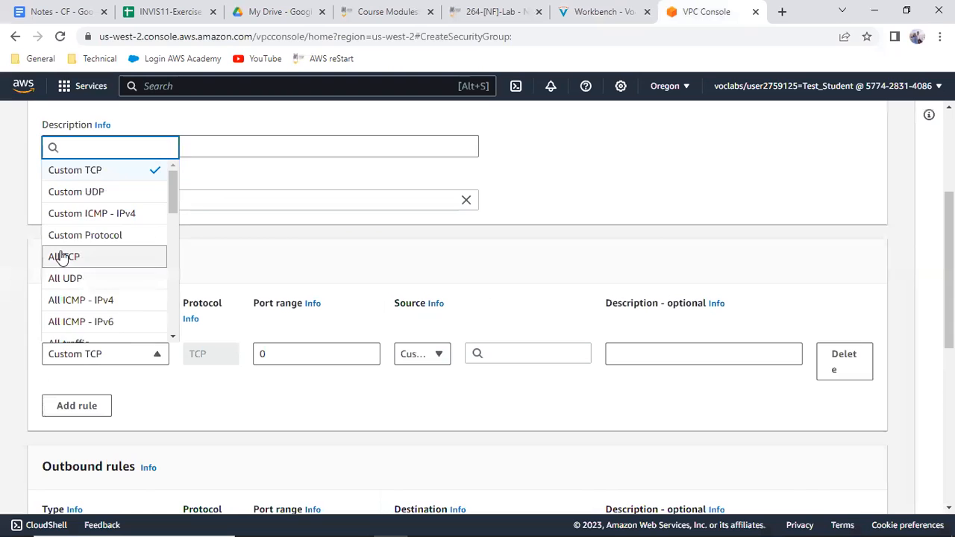
scroll(58, 269, down, 1)
scroll(58, 269, down, 2)
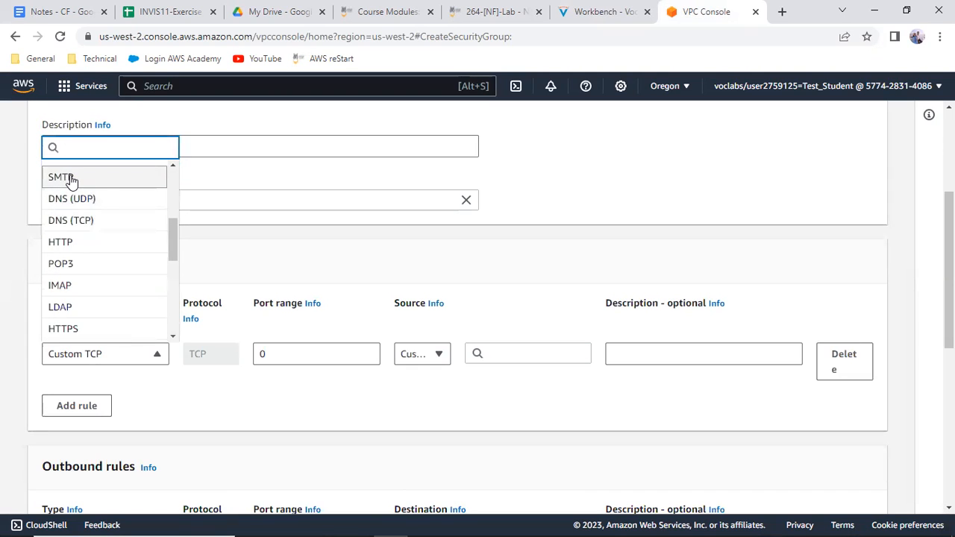
scroll(71, 181, up, 1)
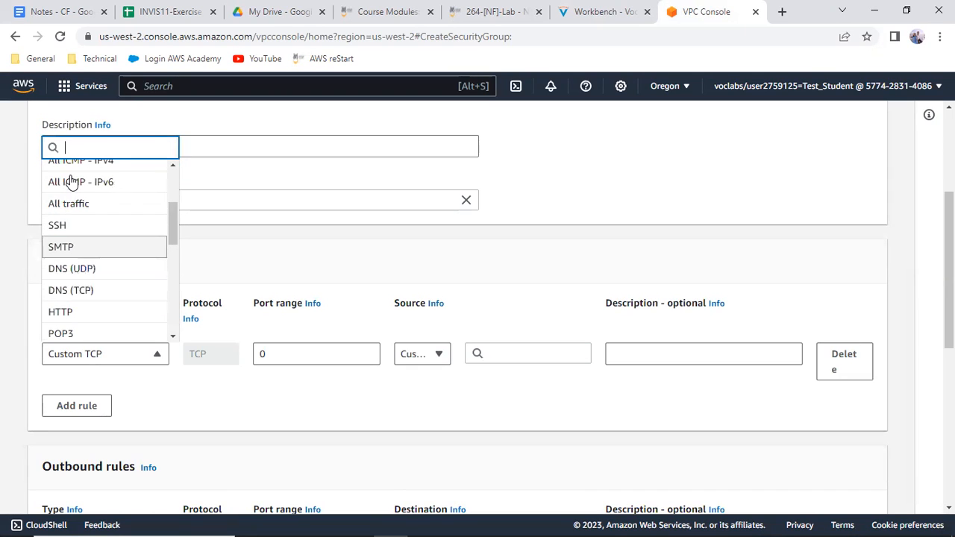
click(55, 226)
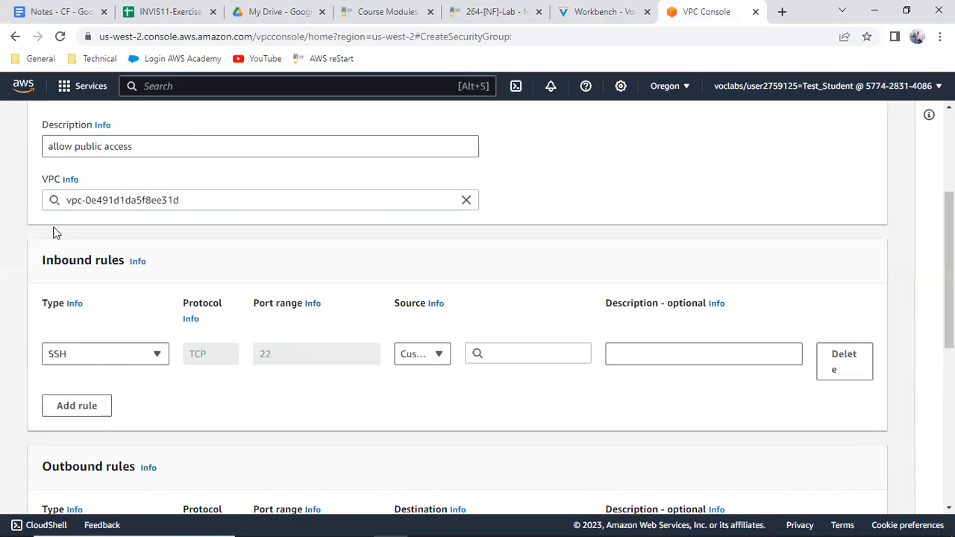
click(409, 353)
click(424, 399)
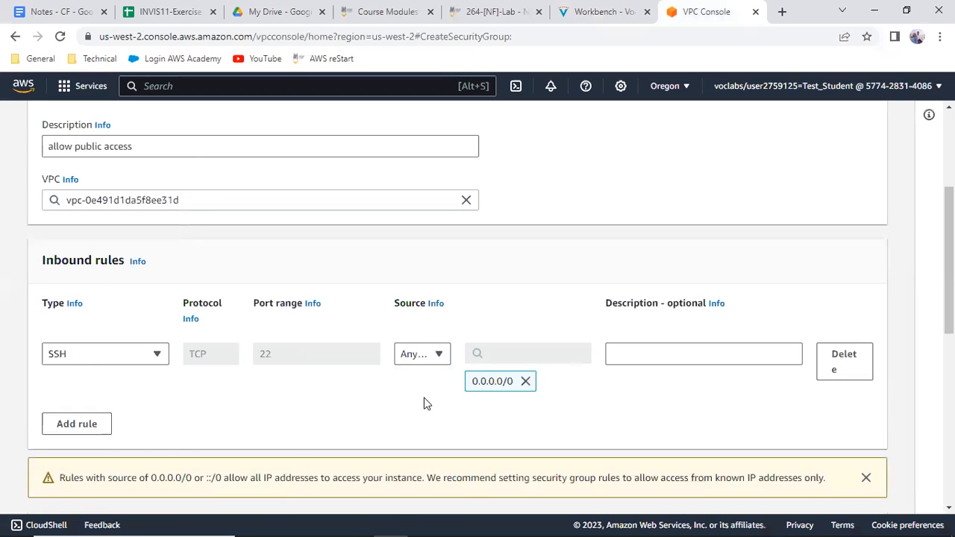
Add a second inbound rule allowing HTTP from Anywhere-IPv4 (0.0.0.0/0)
click(85, 429)
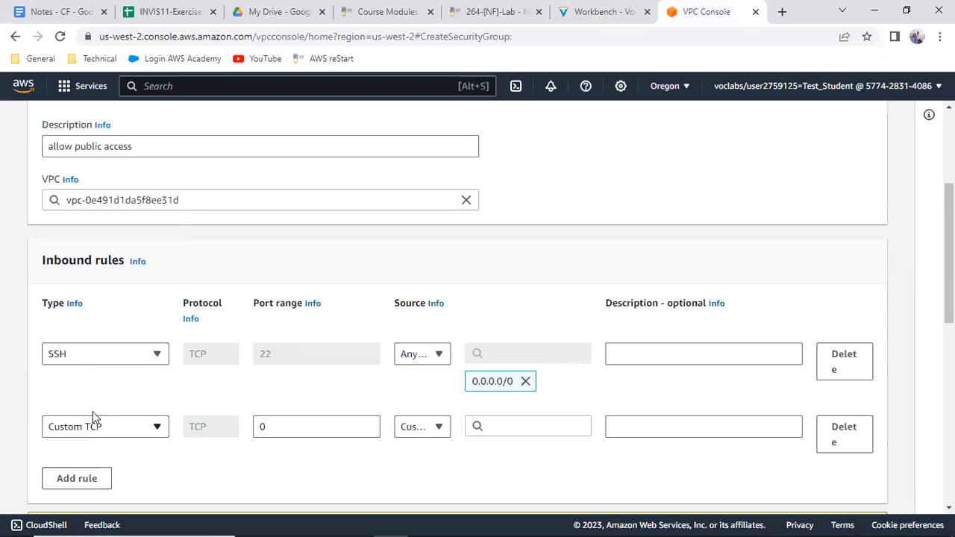
click(157, 432)
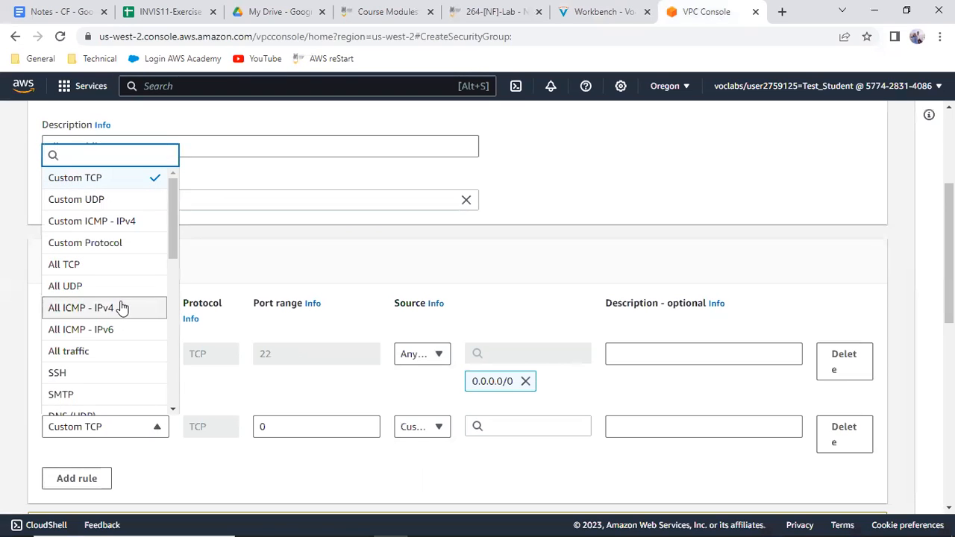
scroll(74, 351, down, 1)
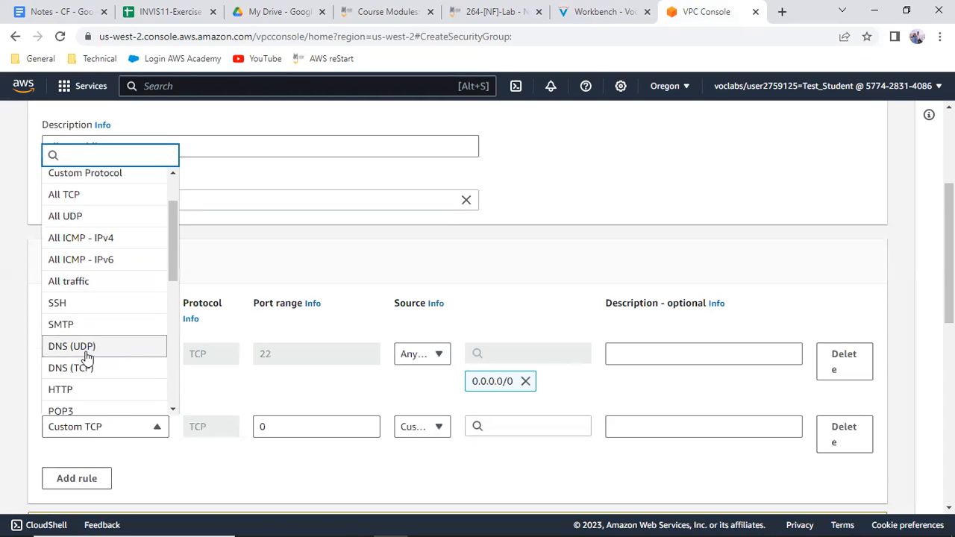
click(56, 389)
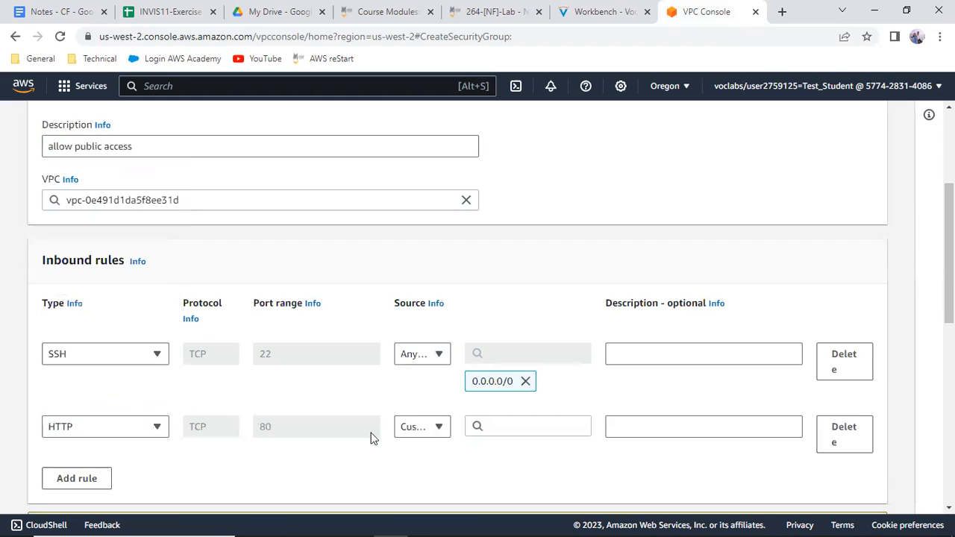
click(422, 426)
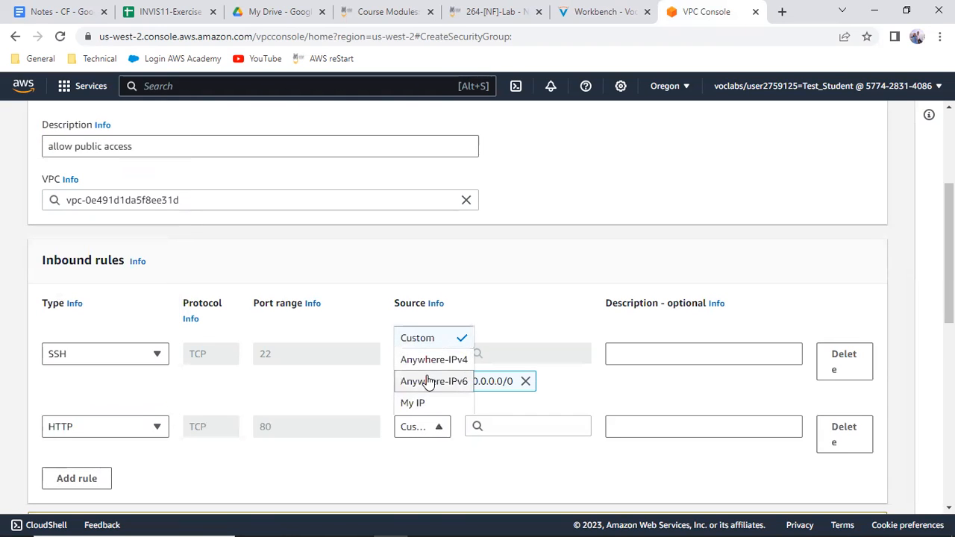
click(432, 360)
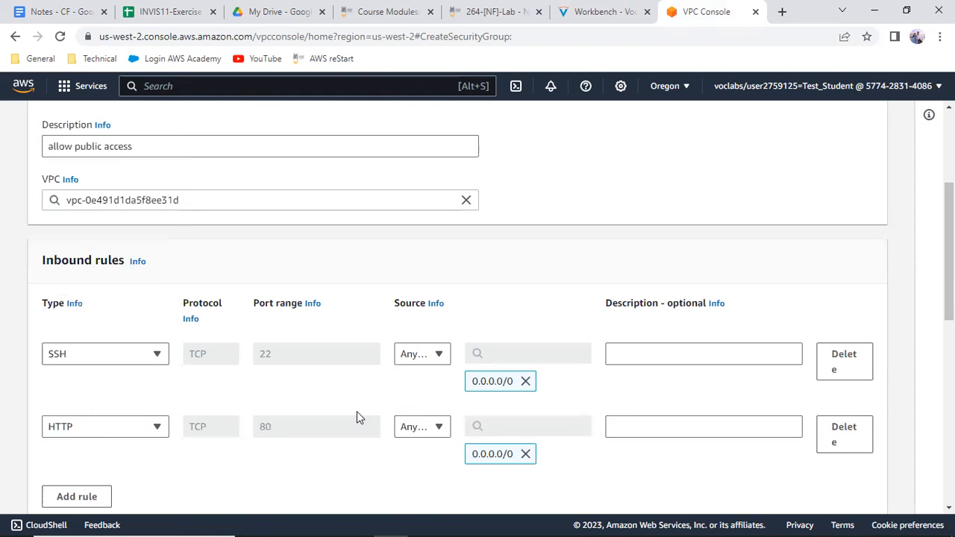
Add a third inbound rule allowing HTTPS from Anywhere-IPv4 (0.0.0.0/0)
scroll(357, 411, down, 3)
click(77, 287)
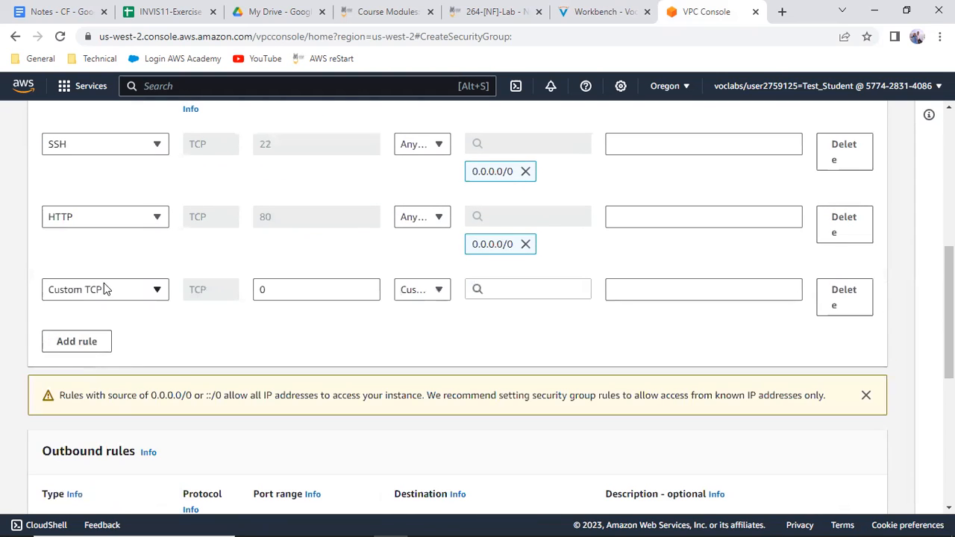
click(154, 291)
scroll(126, 386, down, 3)
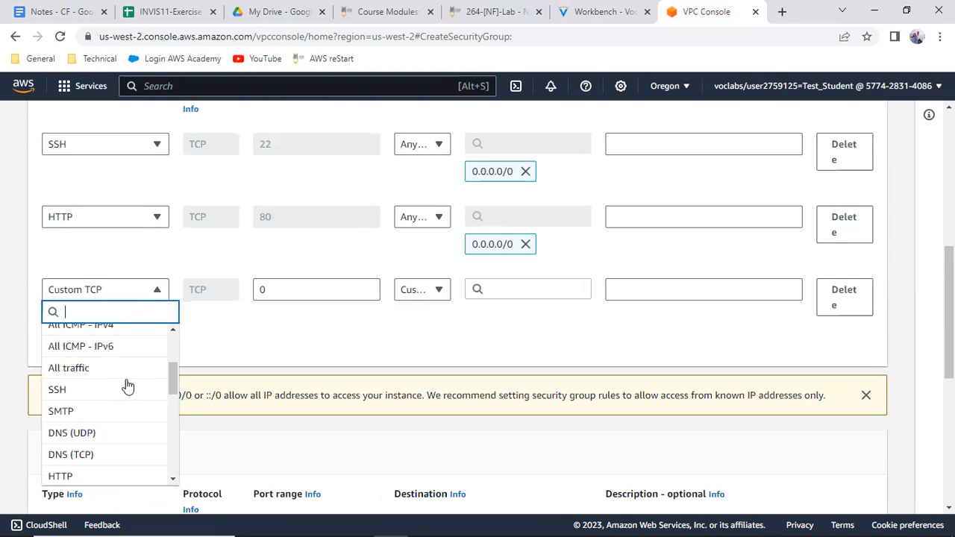
scroll(128, 385, down, 1)
scroll(128, 385, down, 1)
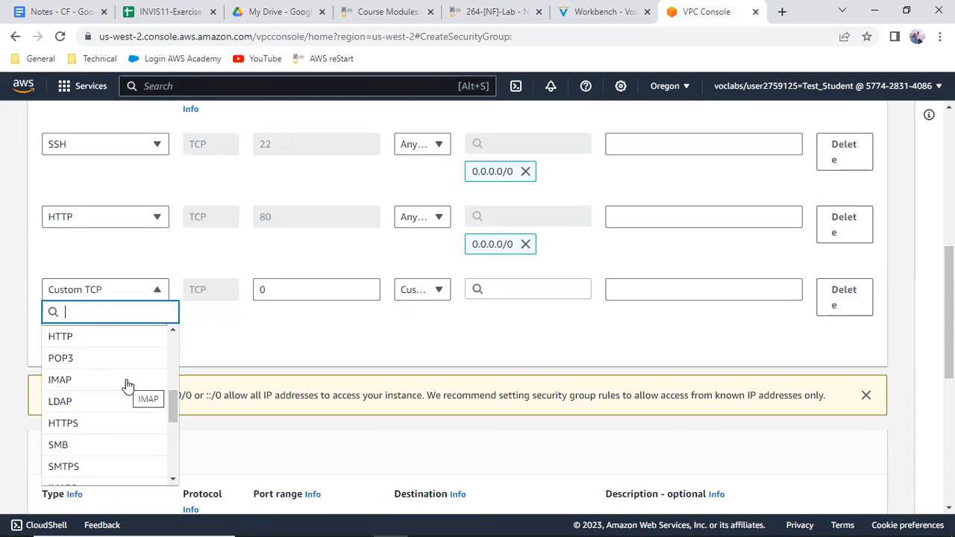
click(71, 424)
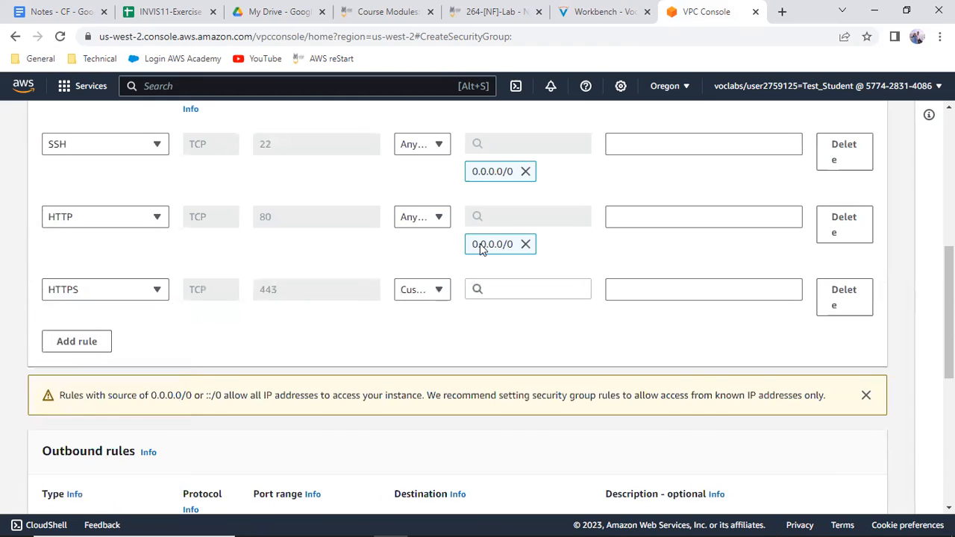
click(437, 293)
click(429, 337)
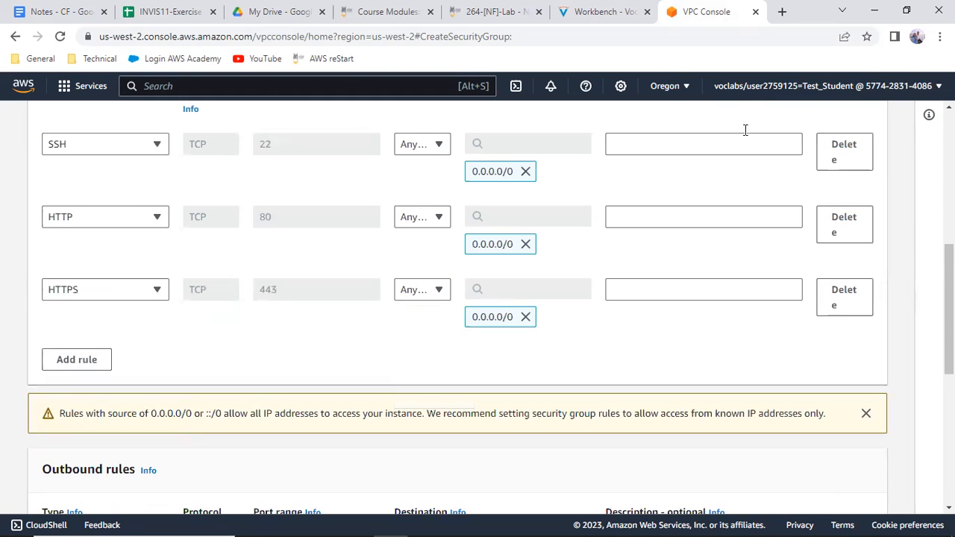
Compare the inbound and outbound rules with the Workbench figure and create the security group in the VPC console
click(585, 12)
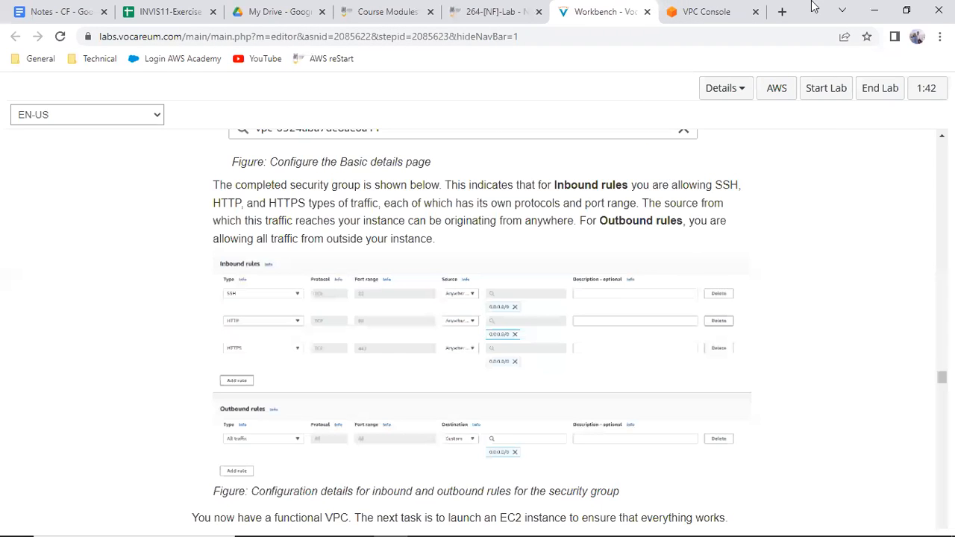
click(675, 10)
scroll(443, 246, down, 2)
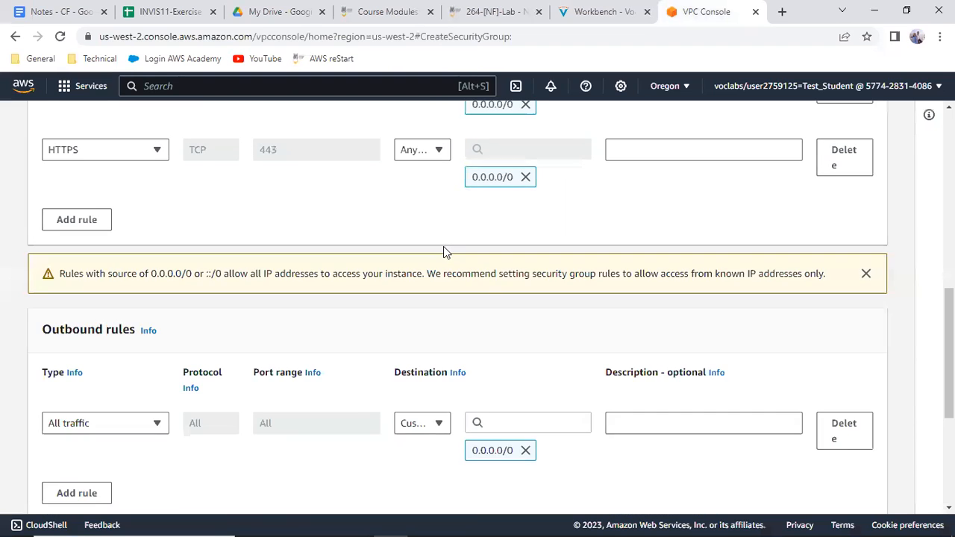
scroll(443, 251, down, 2)
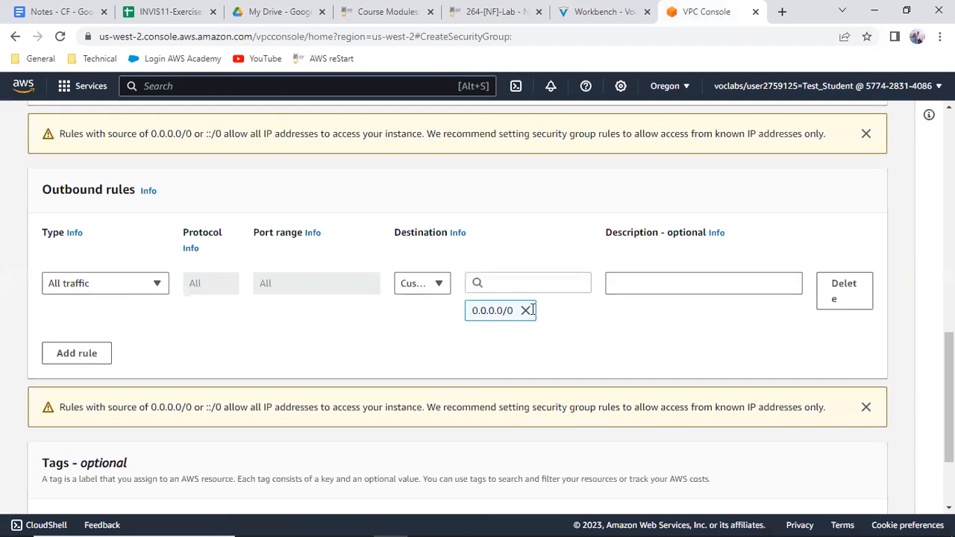
scroll(555, 308, down, 1)
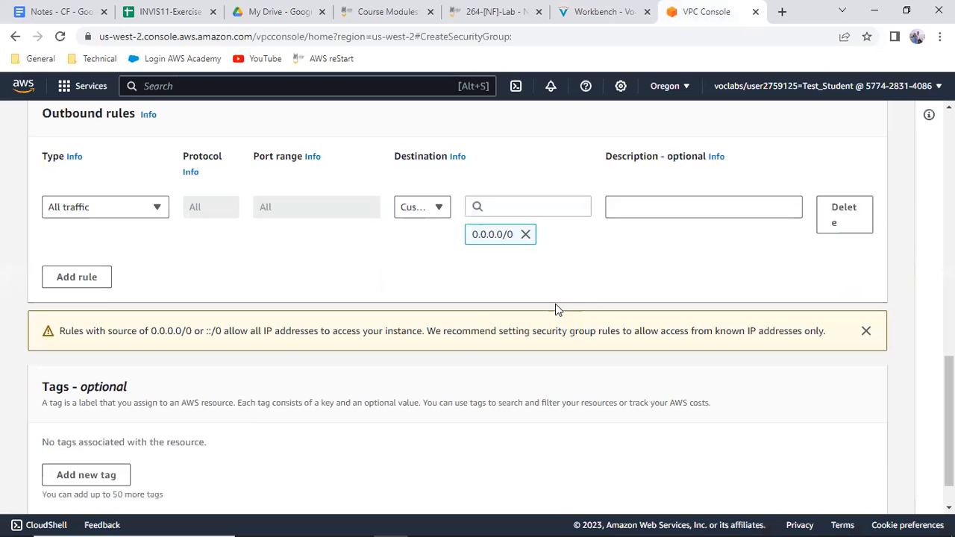
scroll(555, 306, down, 1)
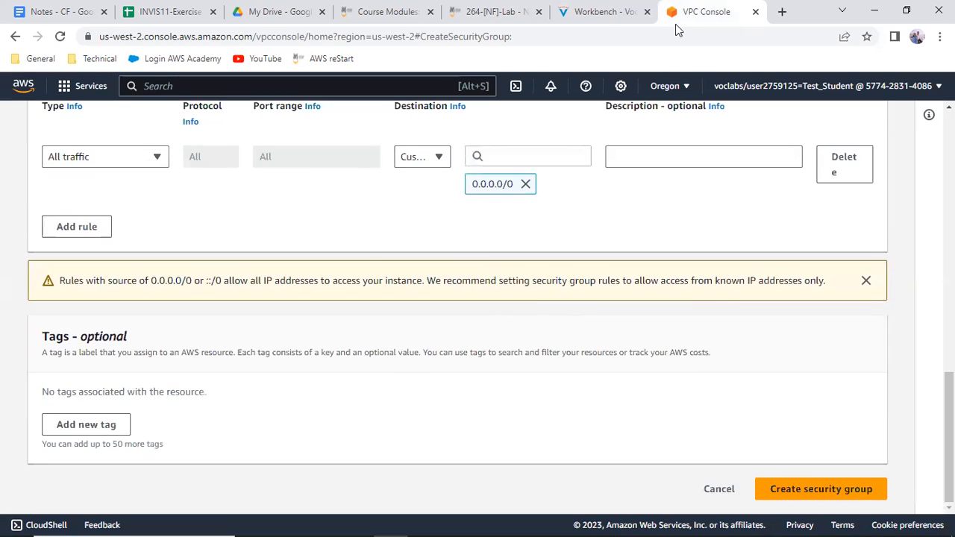
click(600, 11)
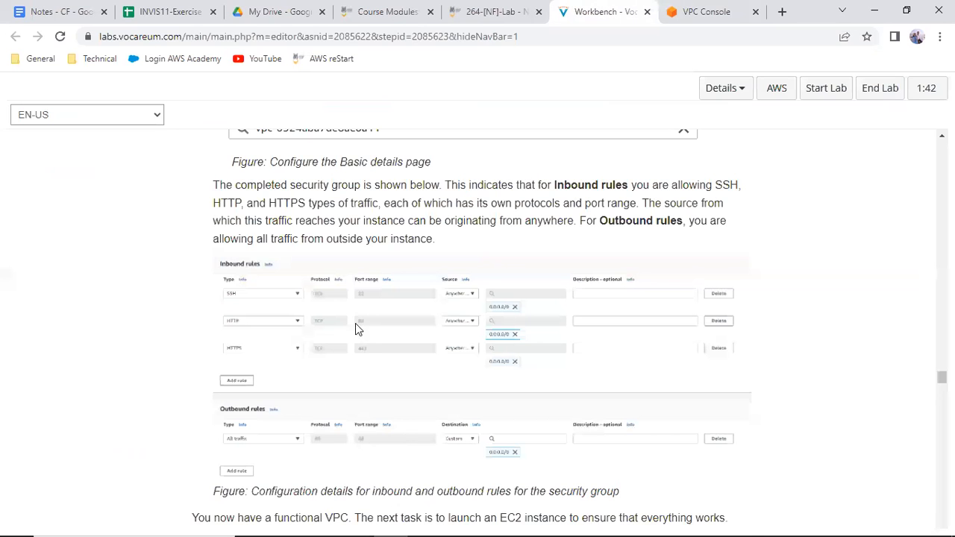
scroll(355, 324, down, 4)
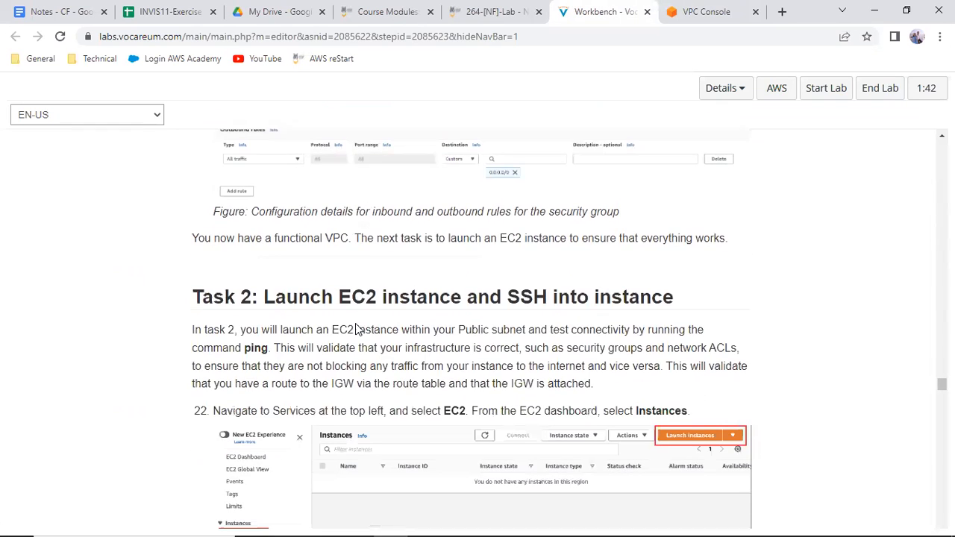
click(728, 6)
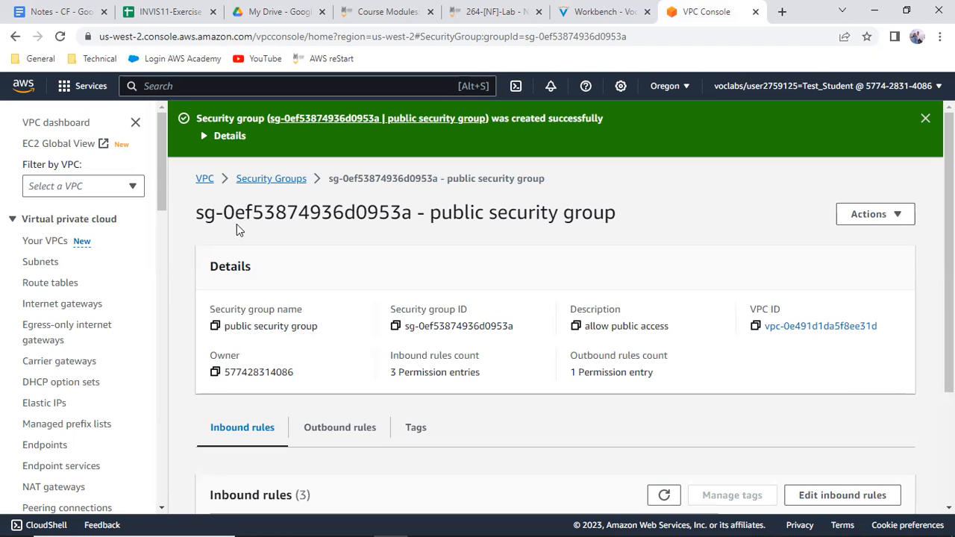
Open the VPC dashboard and review the VPC resources by region
click(206, 179)
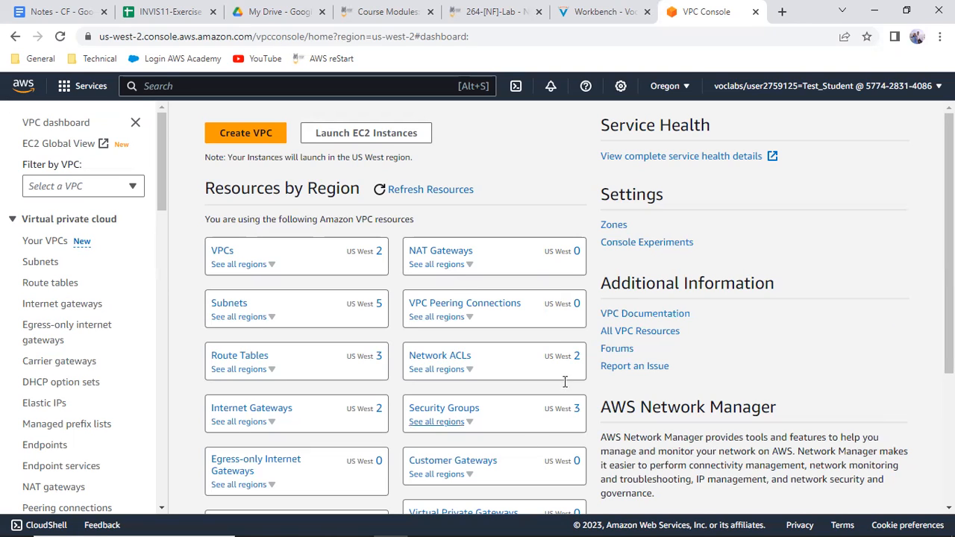
scroll(436, 295, down, 3)
scroll(436, 295, up, 3)
Read the start of Task 2 in Workbench and open the EC2 service from the AWS console's compute services
click(617, 10)
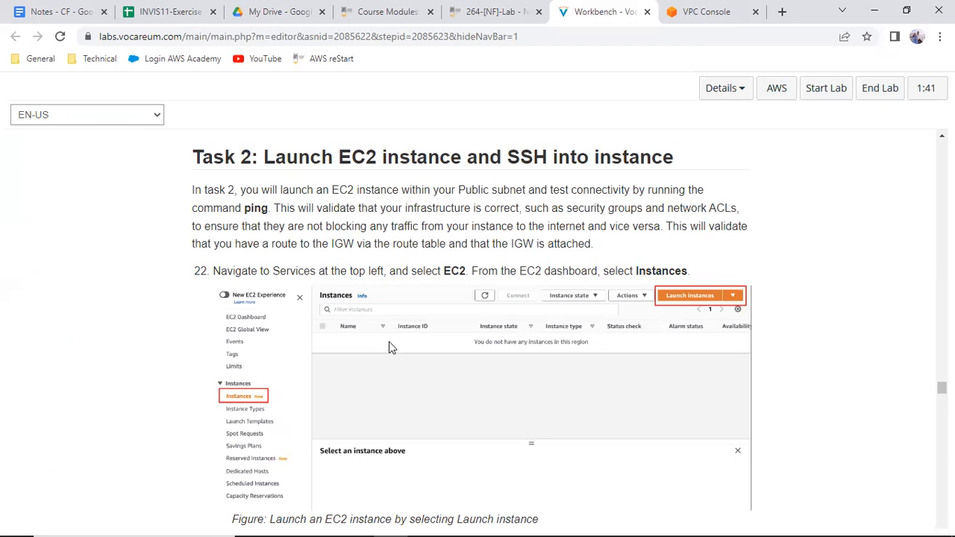
scroll(439, 366, down, 1)
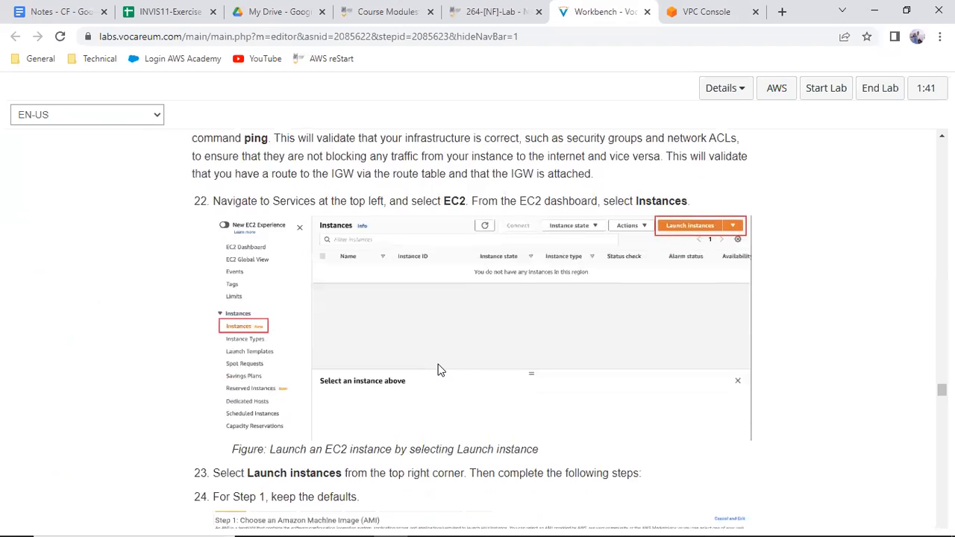
click(705, 11)
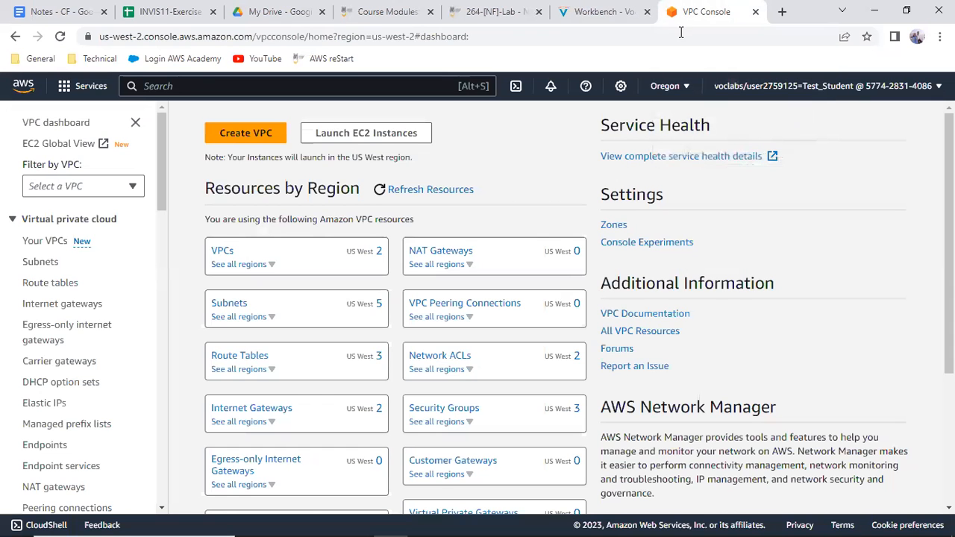
click(96, 87)
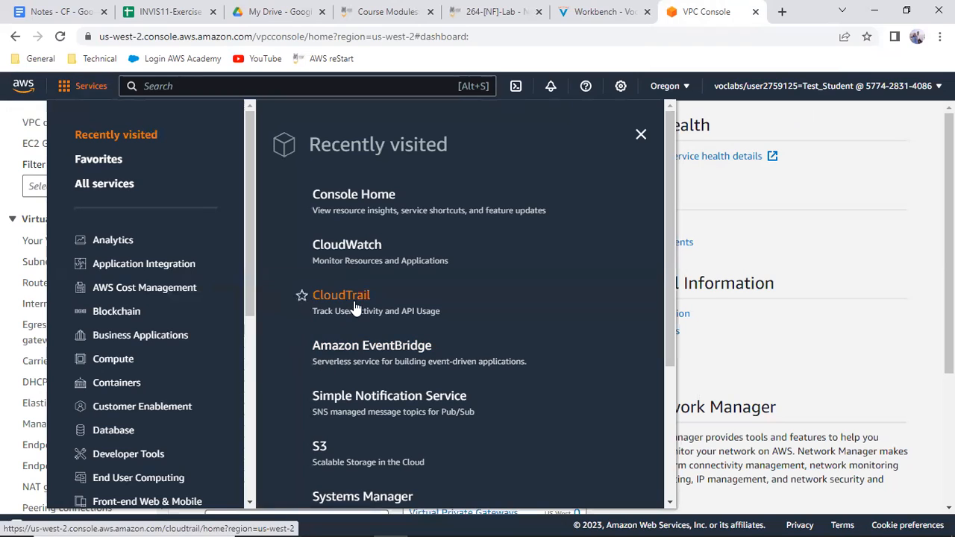
click(113, 359)
click(333, 209)
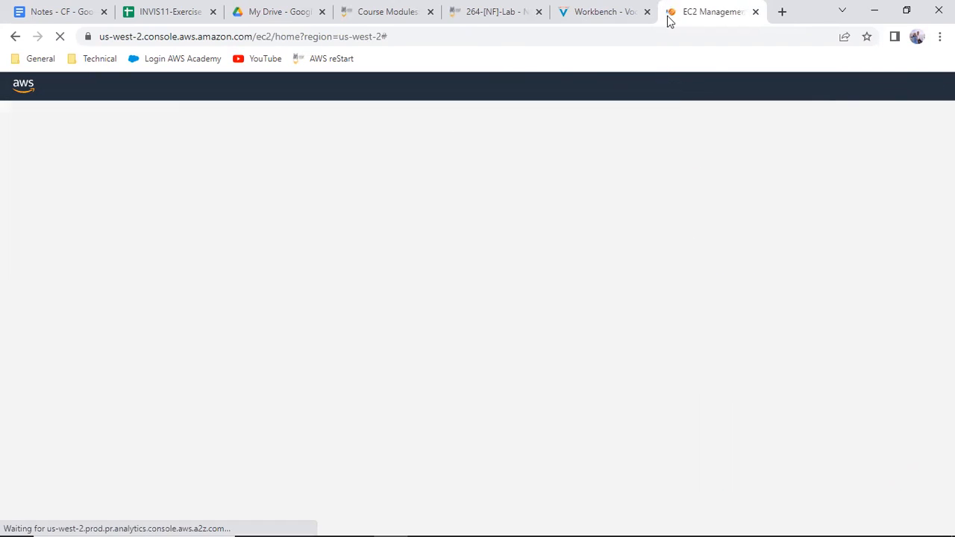
Check the Workbench instructions on launching an instance and start a new instance launch from the EC2 dashboard
click(627, 12)
scroll(285, 304, down, 2)
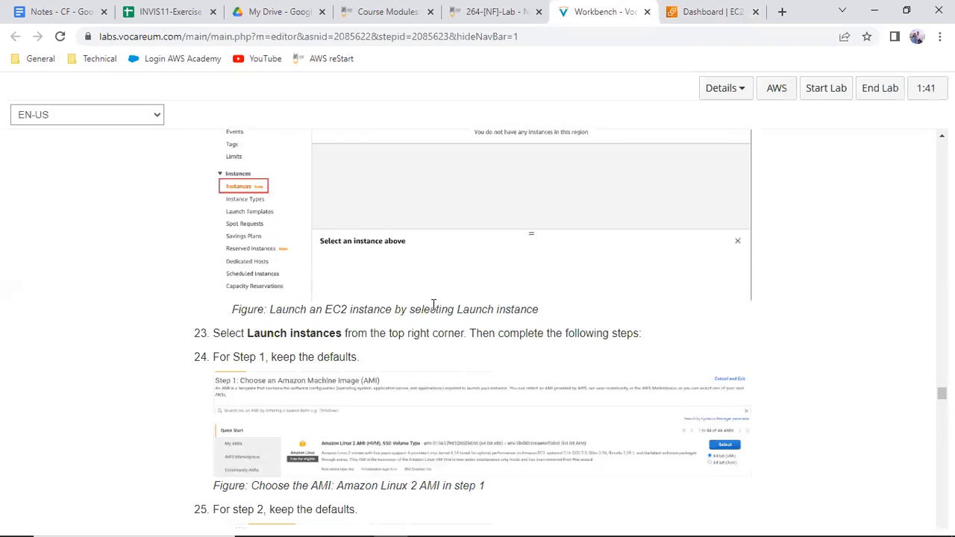
scroll(433, 305, down, 2)
scroll(333, 366, down, 1)
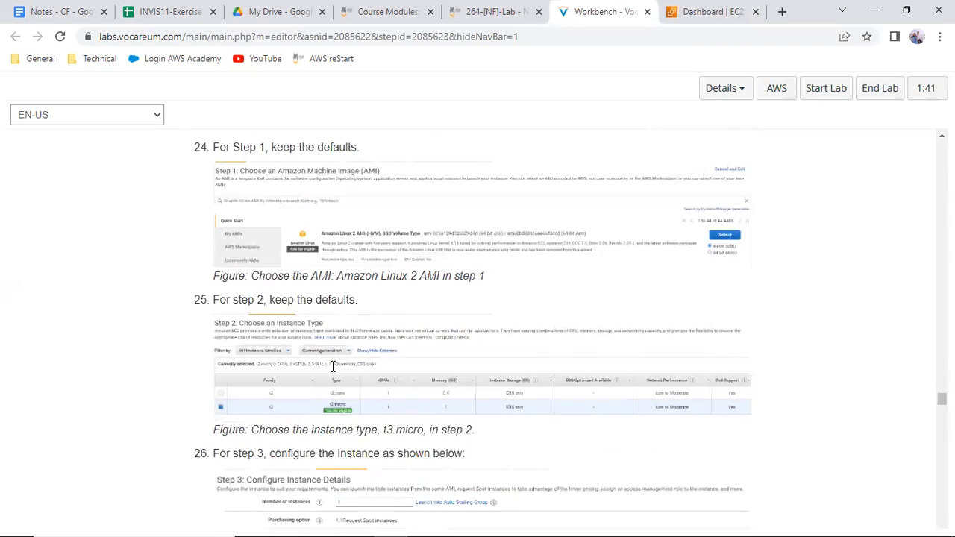
click(746, 14)
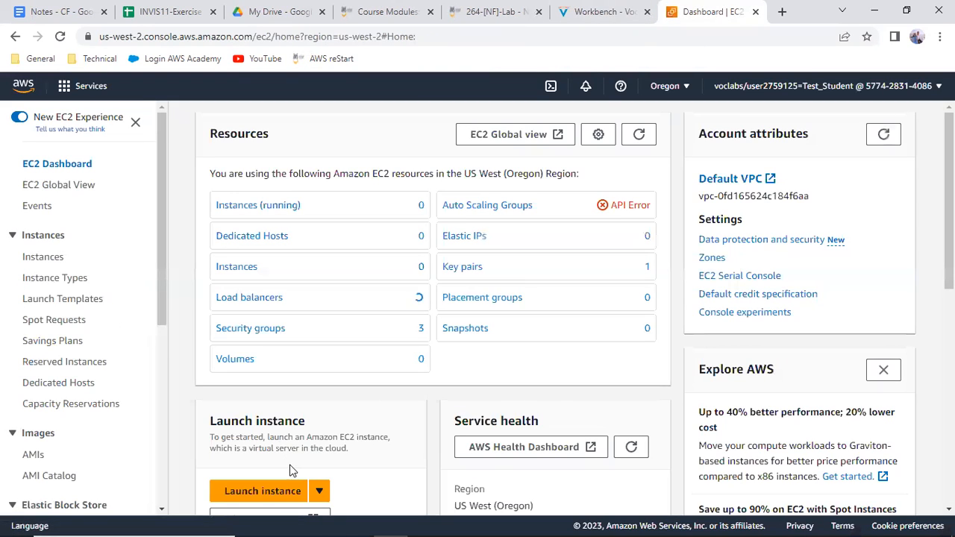
click(229, 490)
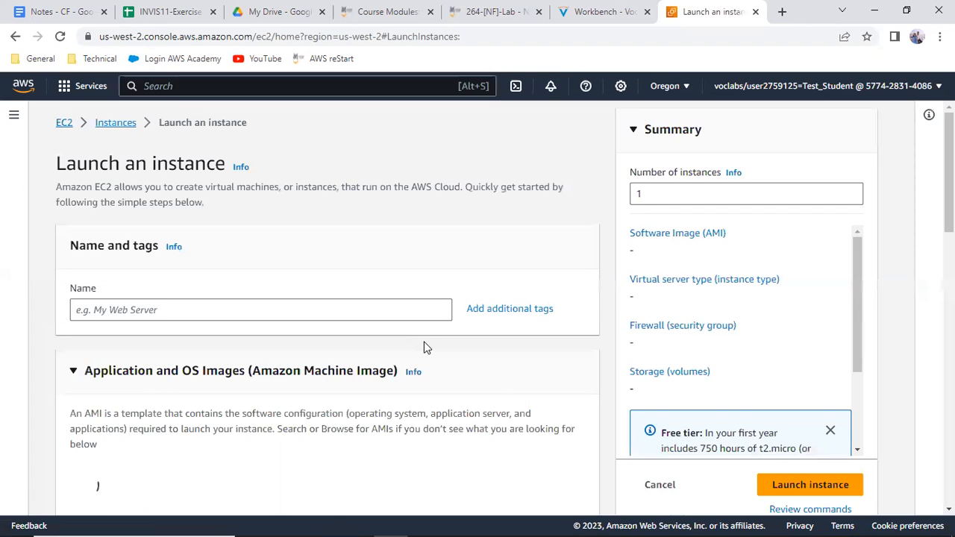
click(256, 304)
Read the Workbench instructions for launching the instance, from choosing the AMI in item 24 to choosing the key in item 31
click(611, 14)
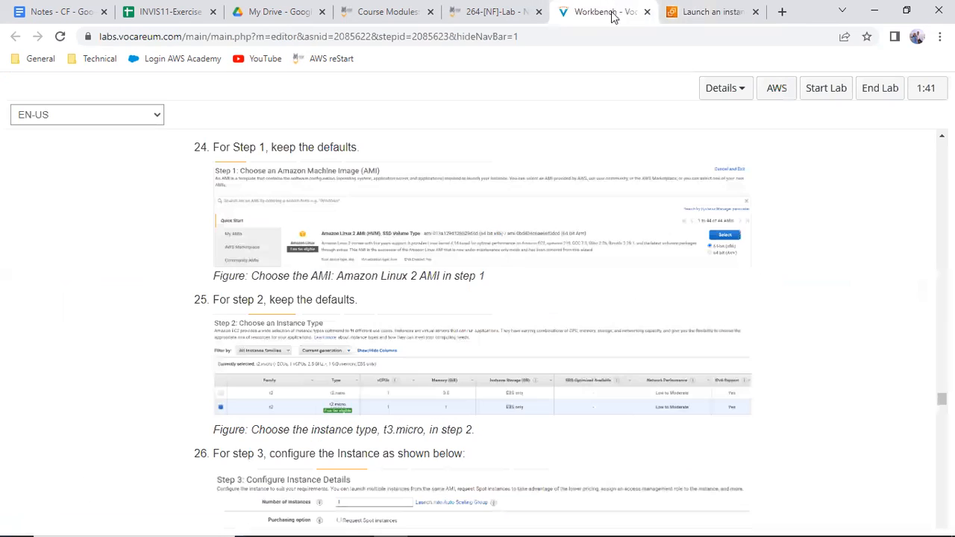
scroll(417, 297, up, 8)
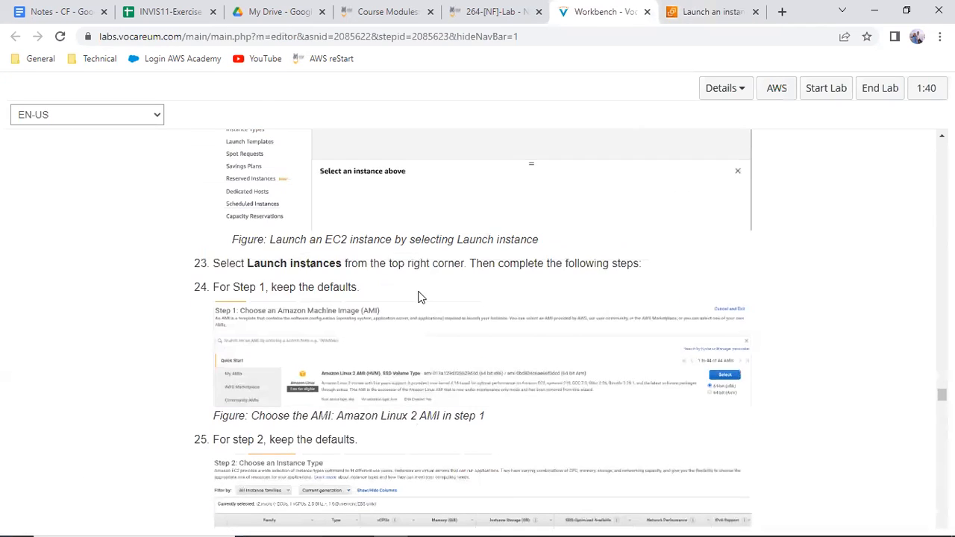
scroll(419, 291, down, 3)
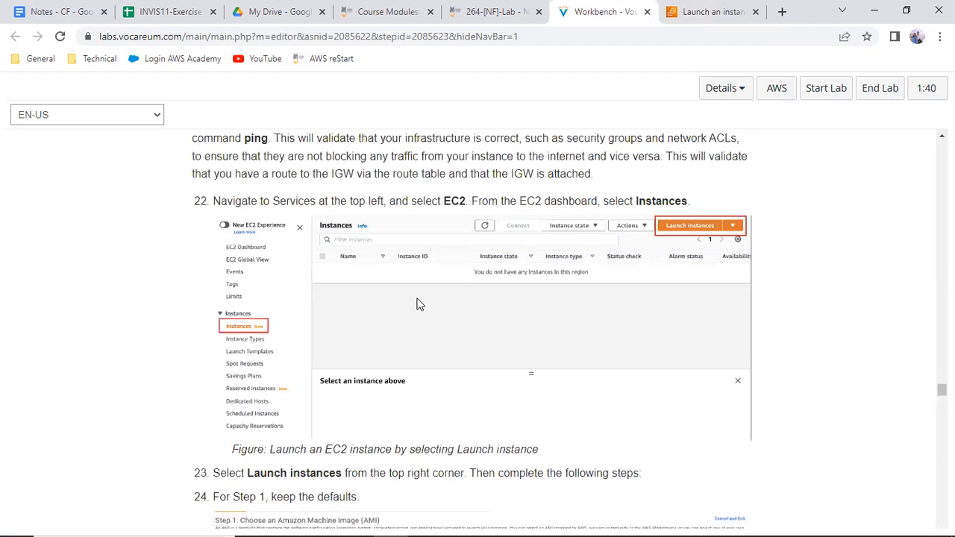
scroll(418, 304, down, 3)
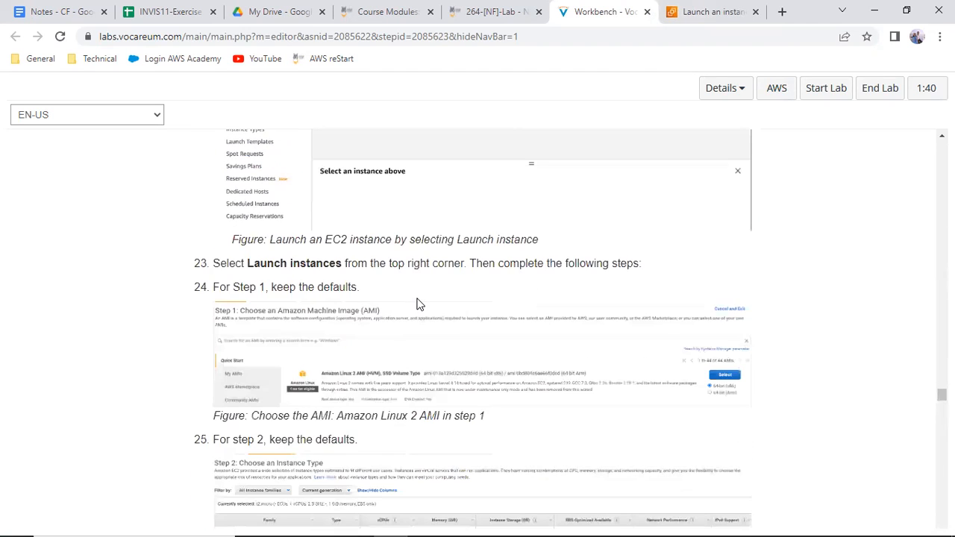
scroll(417, 305, down, 1)
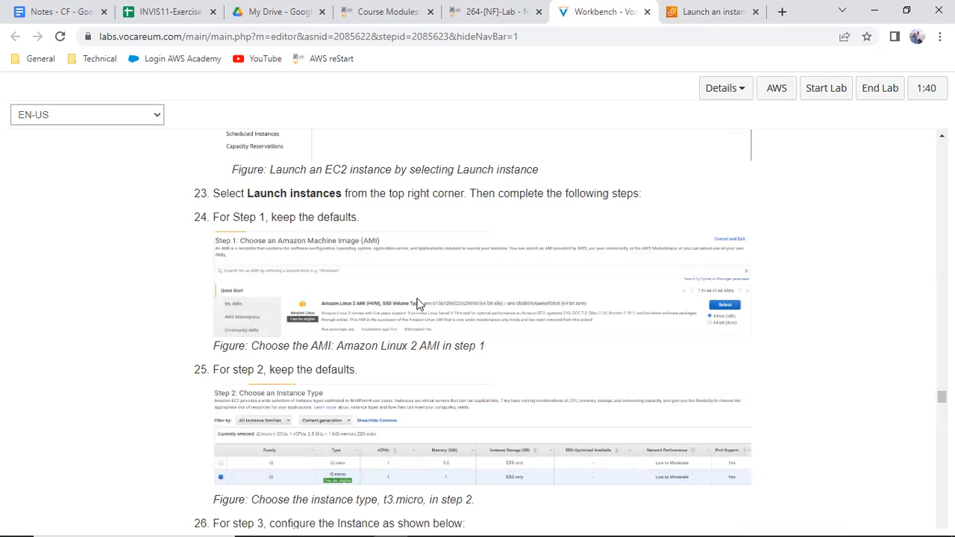
scroll(418, 304, down, 7)
scroll(376, 244, down, 7)
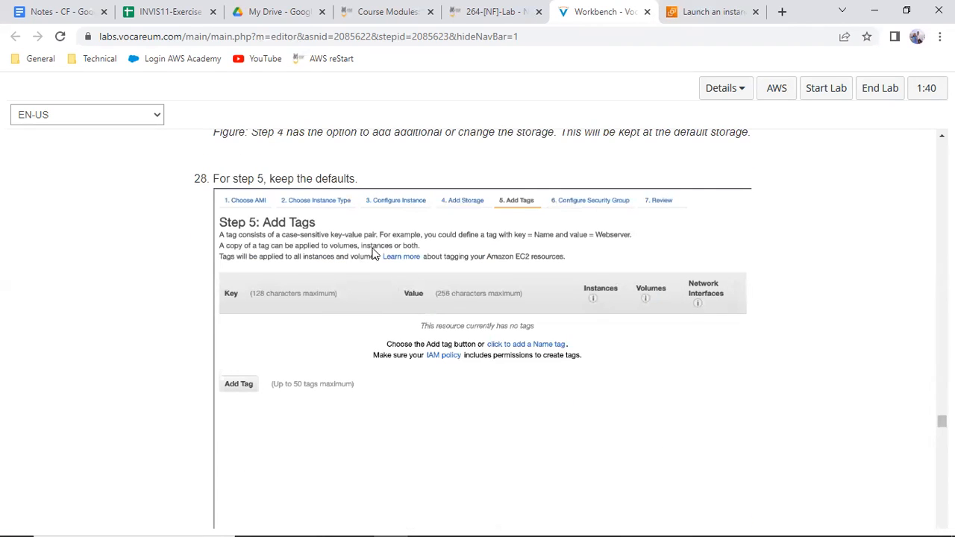
scroll(375, 250, down, 3)
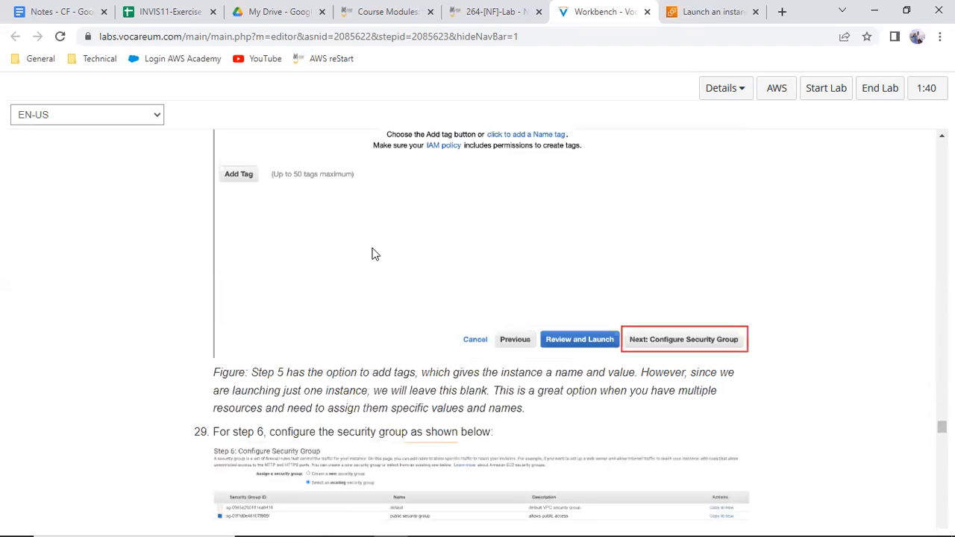
scroll(374, 254, down, 1)
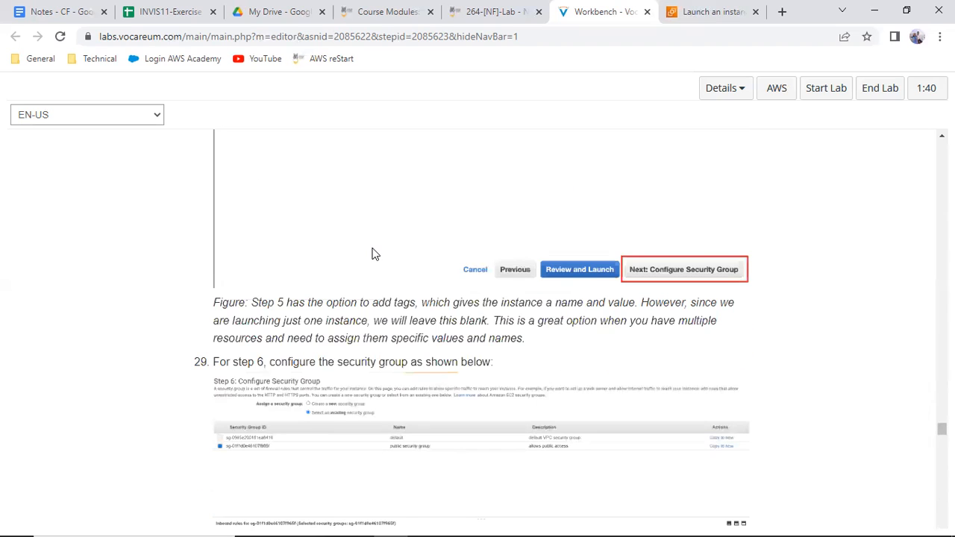
scroll(375, 254, down, 2)
scroll(371, 261, down, 4)
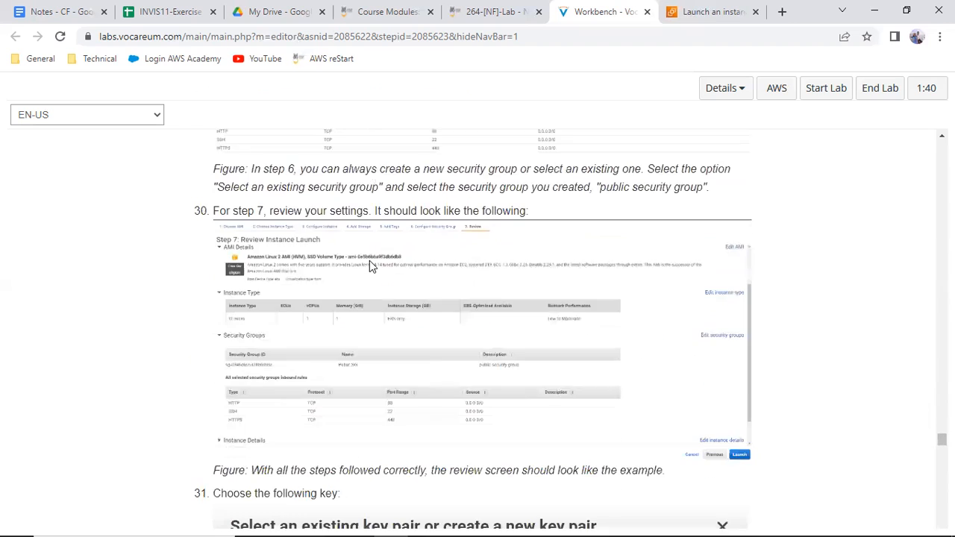
scroll(369, 260, down, 1)
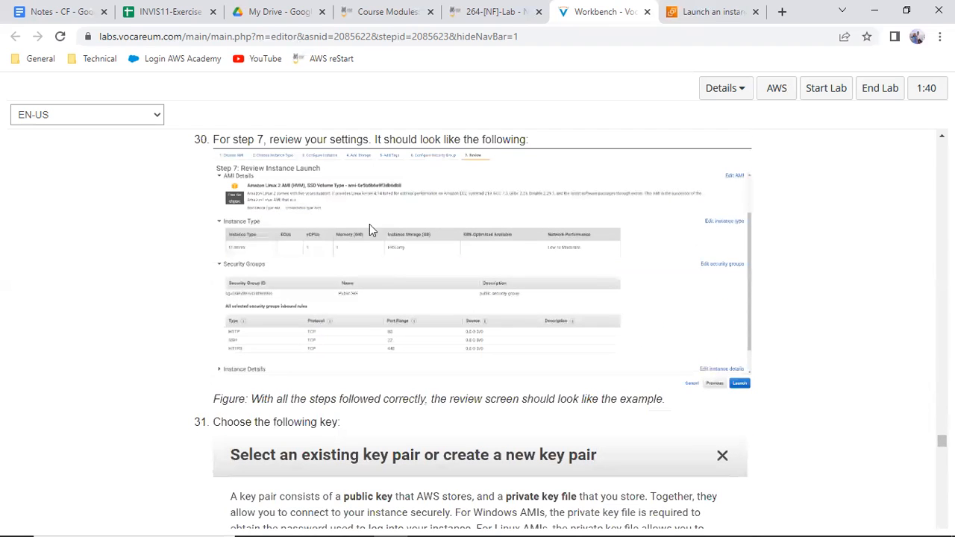
Return to the EC2 launch form and name the instance Linux Server
click(705, 11)
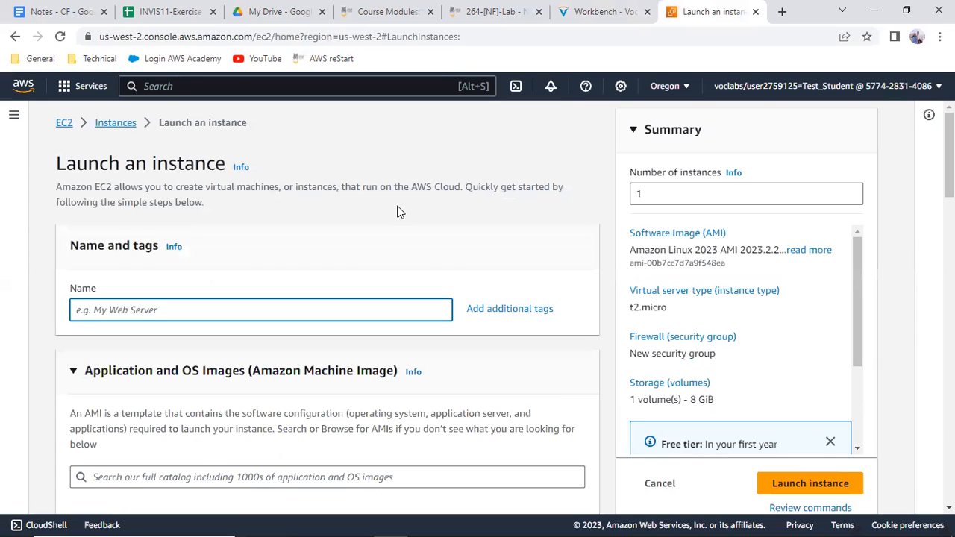
text(Linux Server)
Choose Amazon Linux 2 AMI (HVM) - Kernel 5.10, SSD Volume Type as the instance's machine image
scroll(407, 228, down, 2)
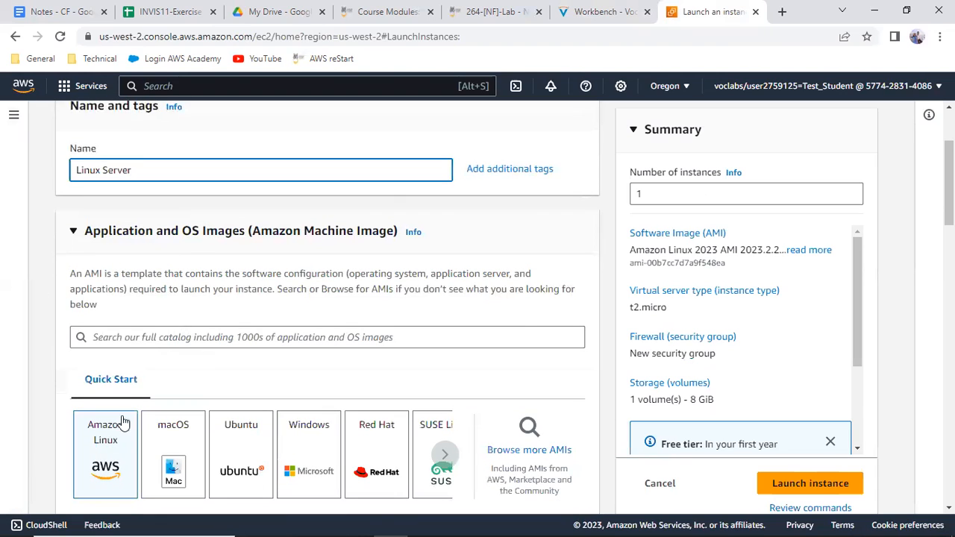
click(107, 441)
scroll(306, 388, down, 3)
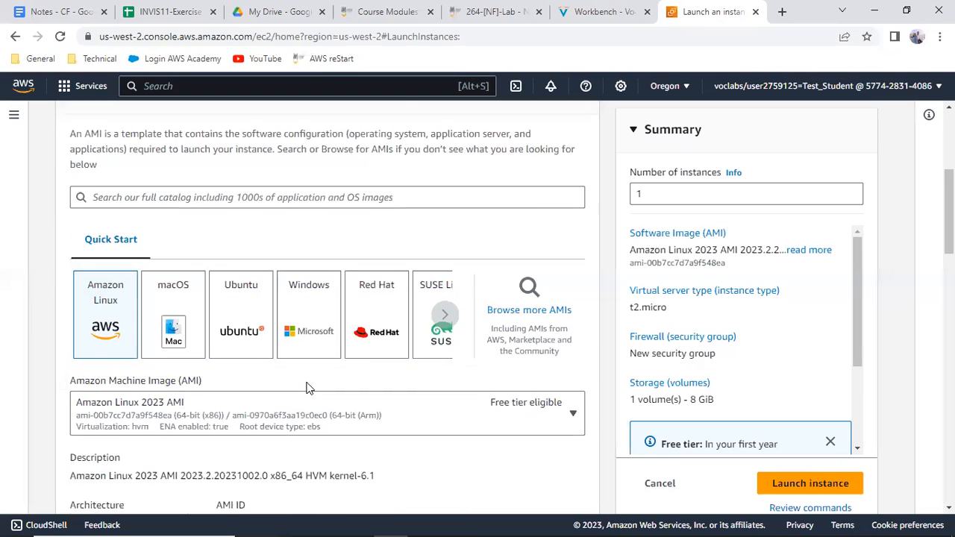
click(253, 341)
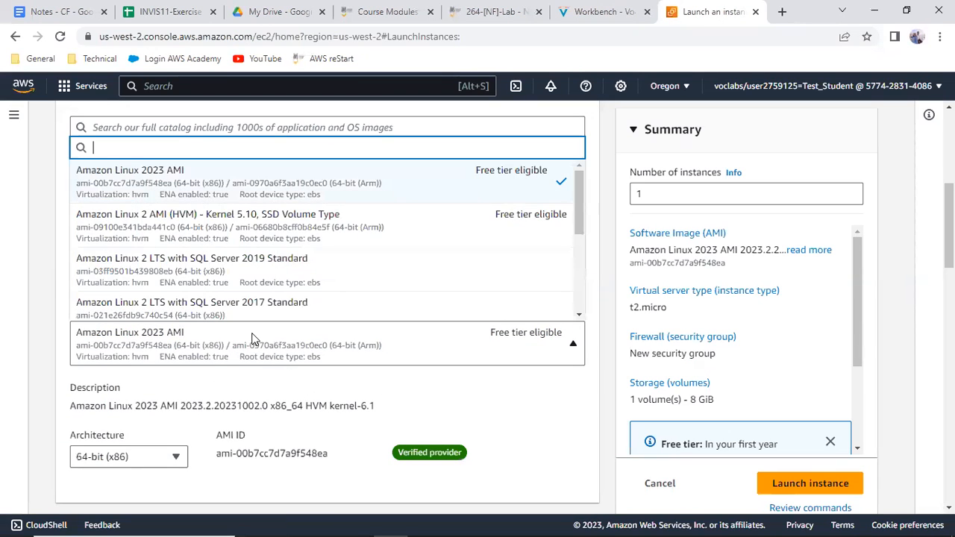
click(252, 234)
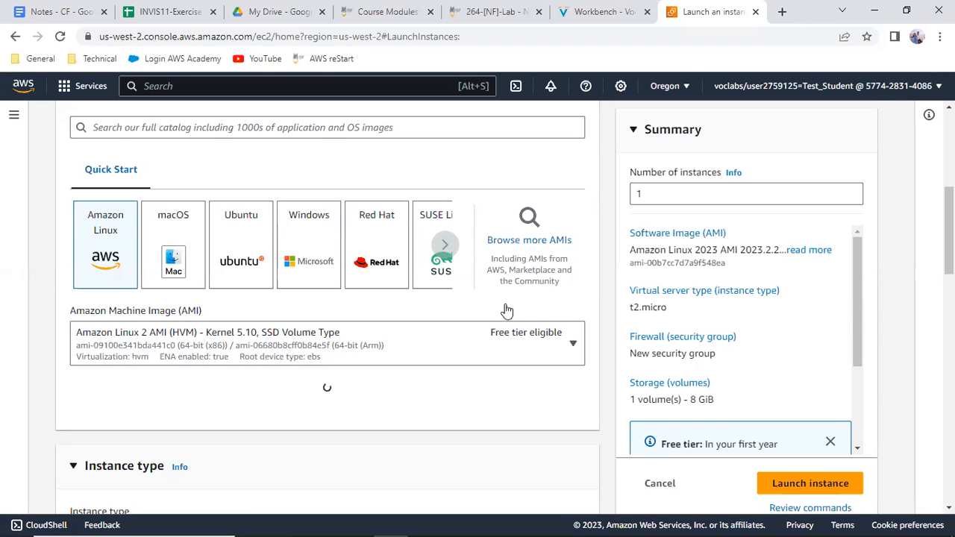
Check the Workbench instructions for the instance type required in step 2 of the launch
scroll(687, 323, down, 4)
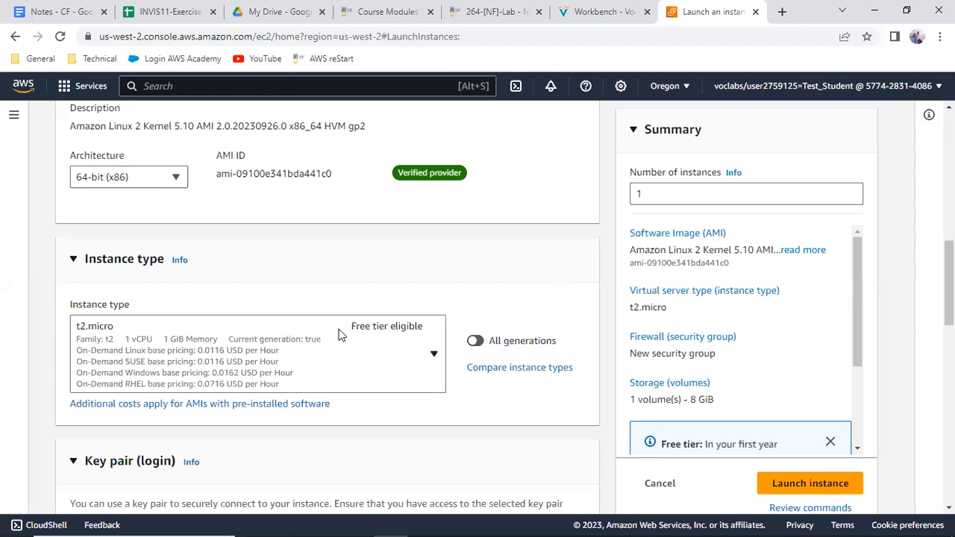
click(603, 21)
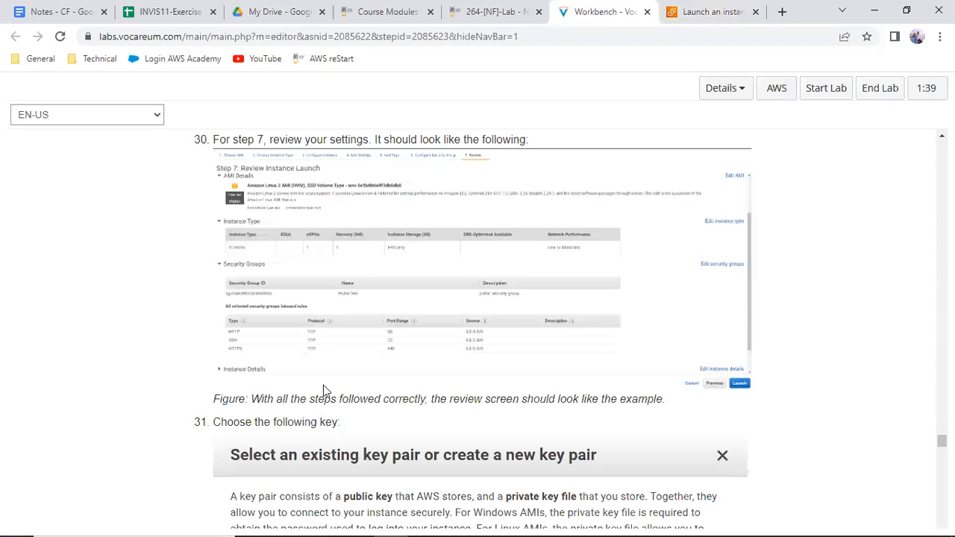
scroll(324, 390, up, 8)
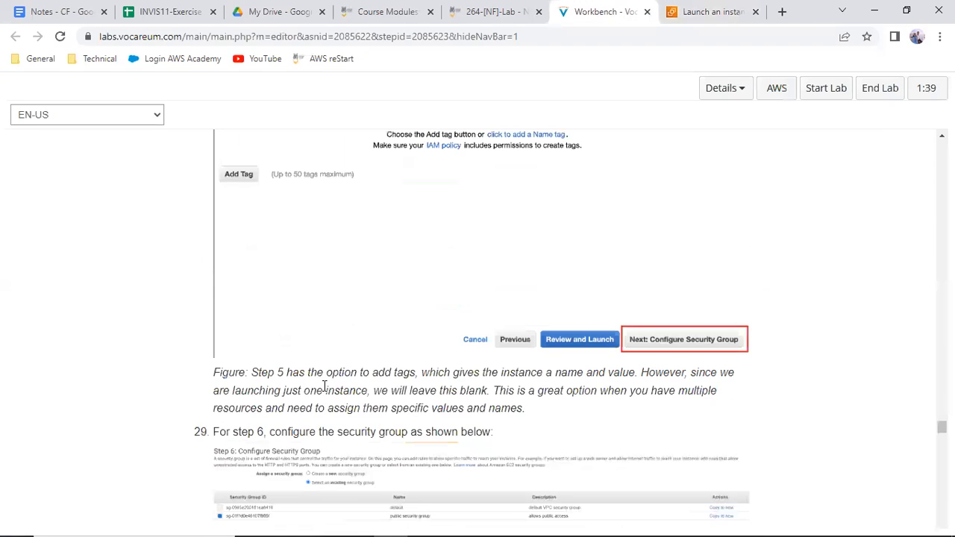
scroll(324, 385, up, 6)
scroll(323, 390, up, 8)
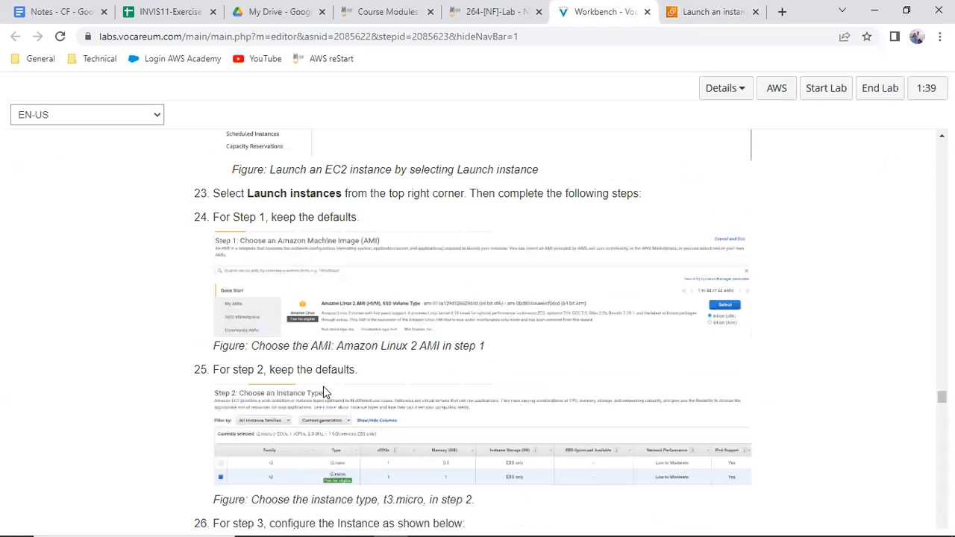
scroll(323, 391, down, 2)
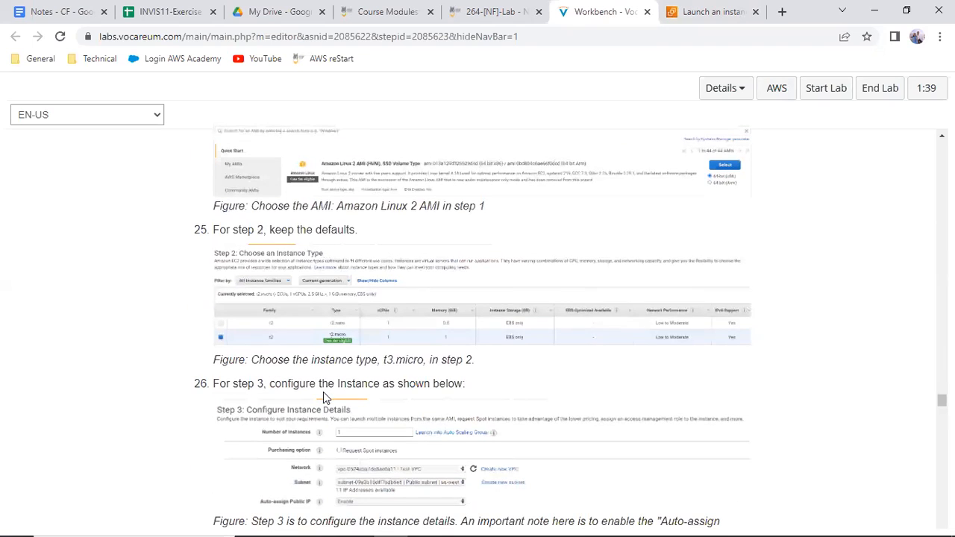
double_click(419, 359)
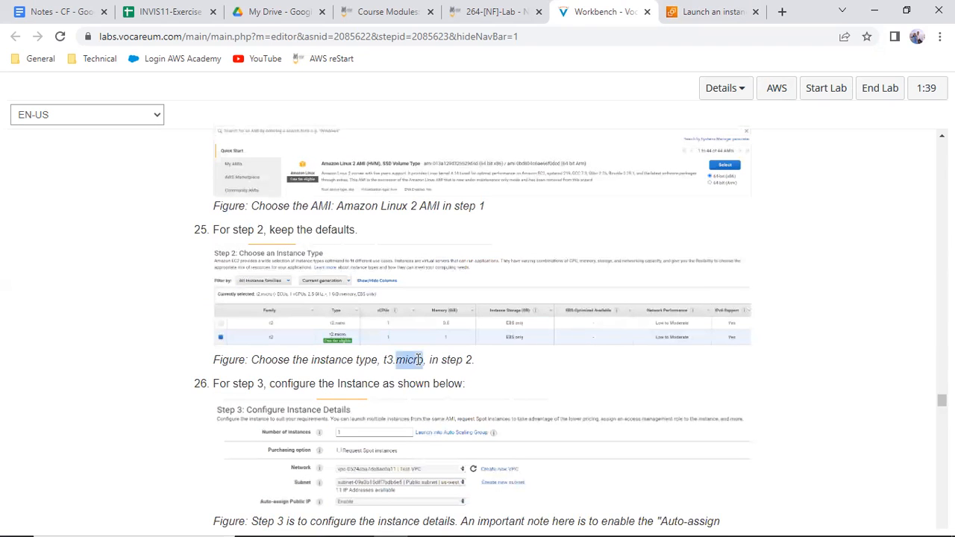
Set the instance type to t3.micro in the EC2 launch form and collapse the key pair section
click(709, 12)
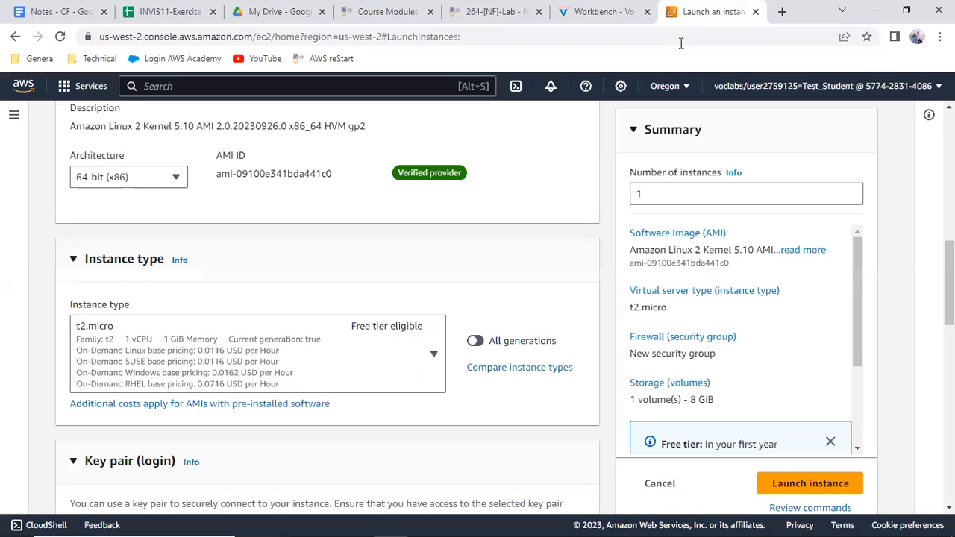
click(273, 371)
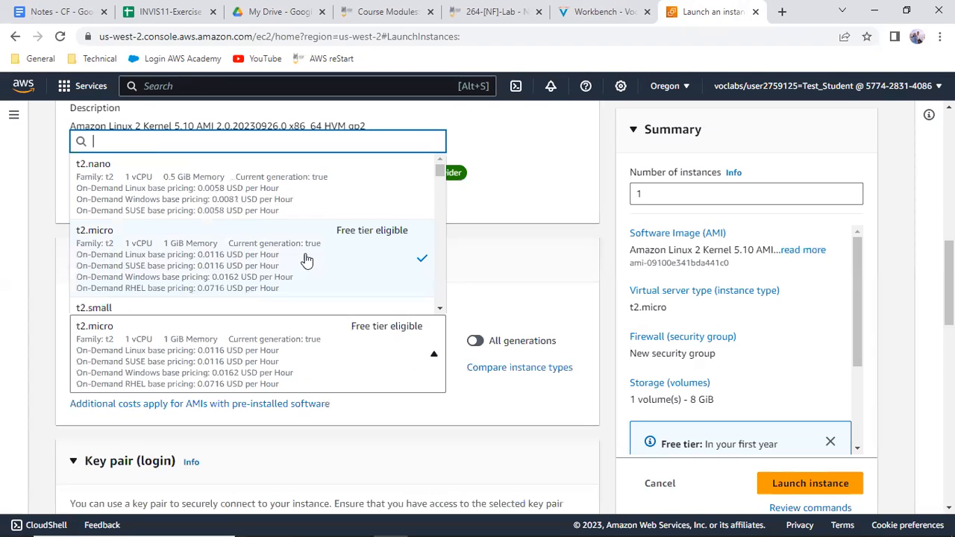
scroll(300, 254, down, 2)
scroll(299, 253, down, 3)
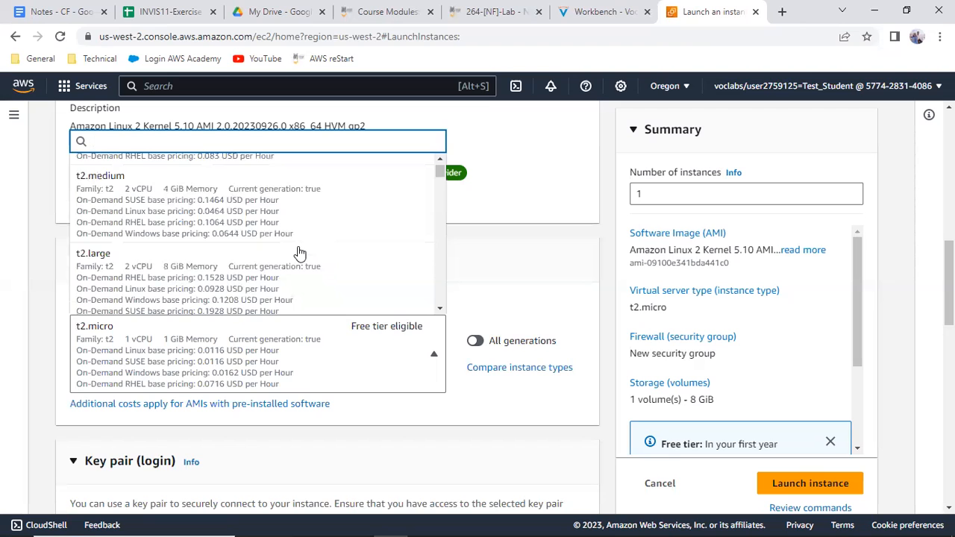
scroll(299, 254, down, 3)
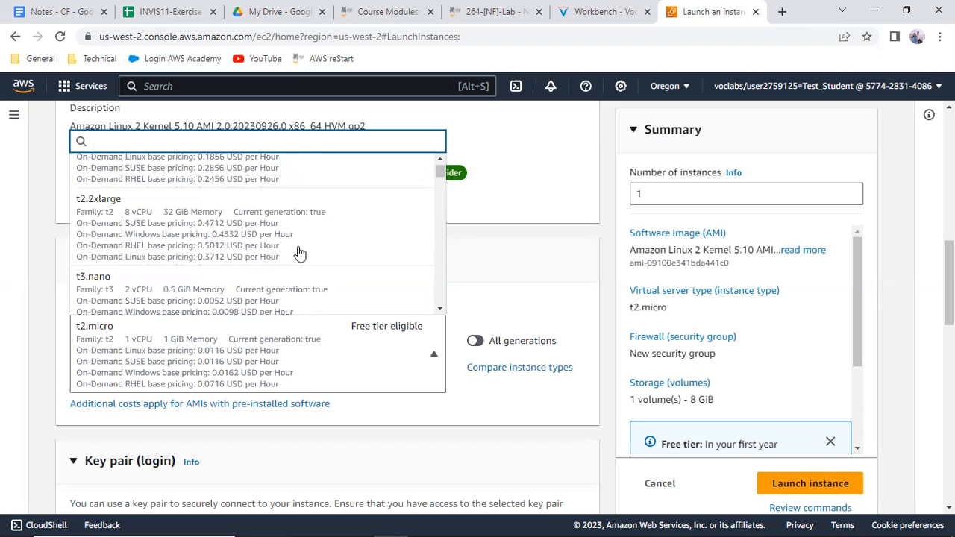
scroll(299, 254, down, 2)
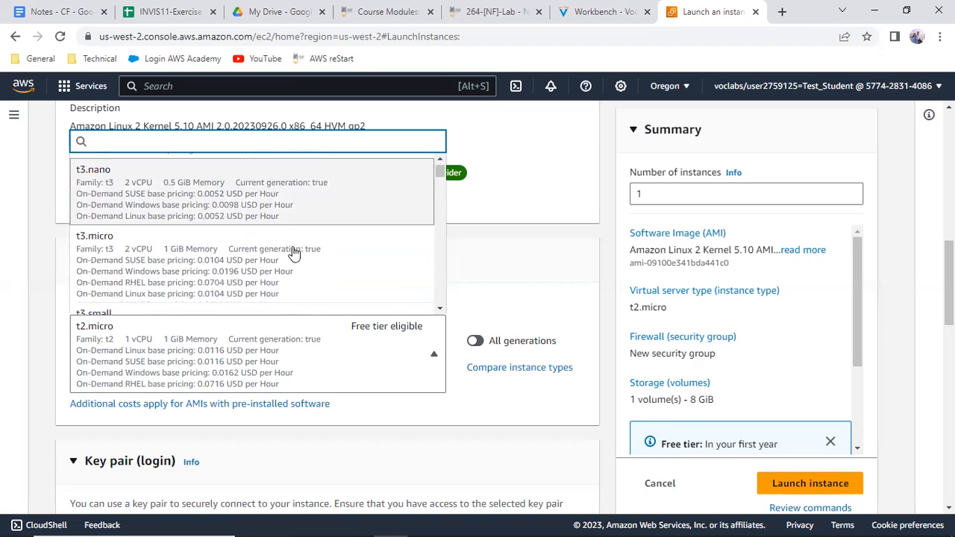
click(198, 252)
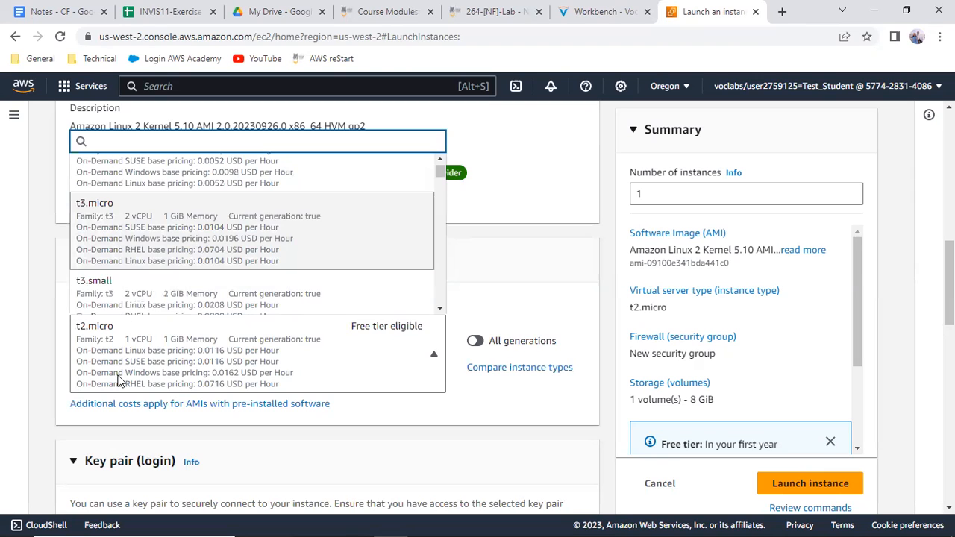
click(170, 478)
scroll(170, 481, down, 2)
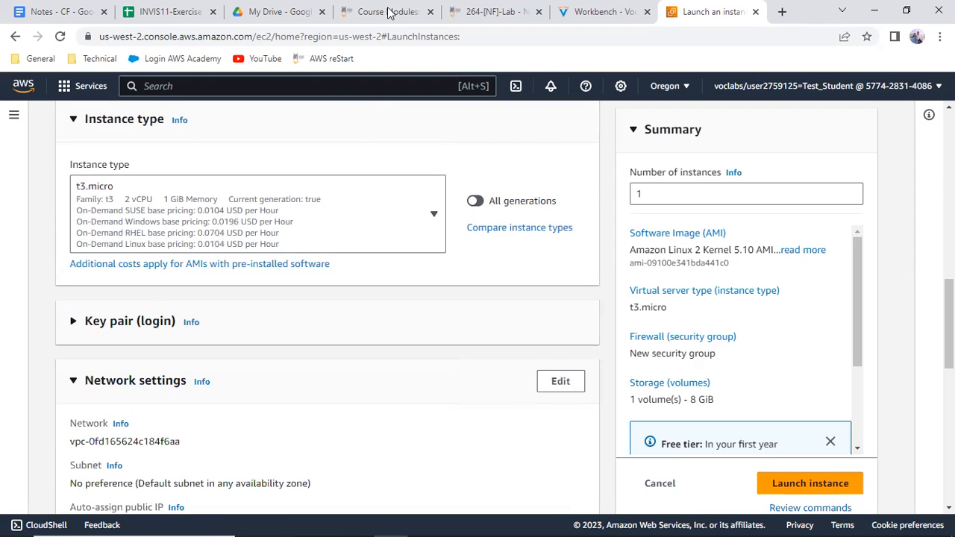
Review the Workbench instructions on instance details, storage and tags in items 26 to 28
click(581, 9)
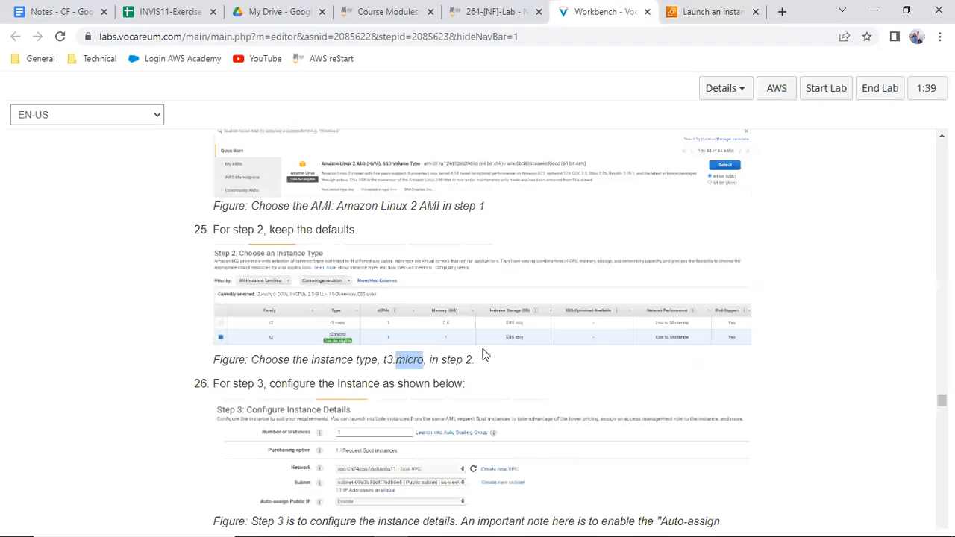
scroll(482, 355, down, 3)
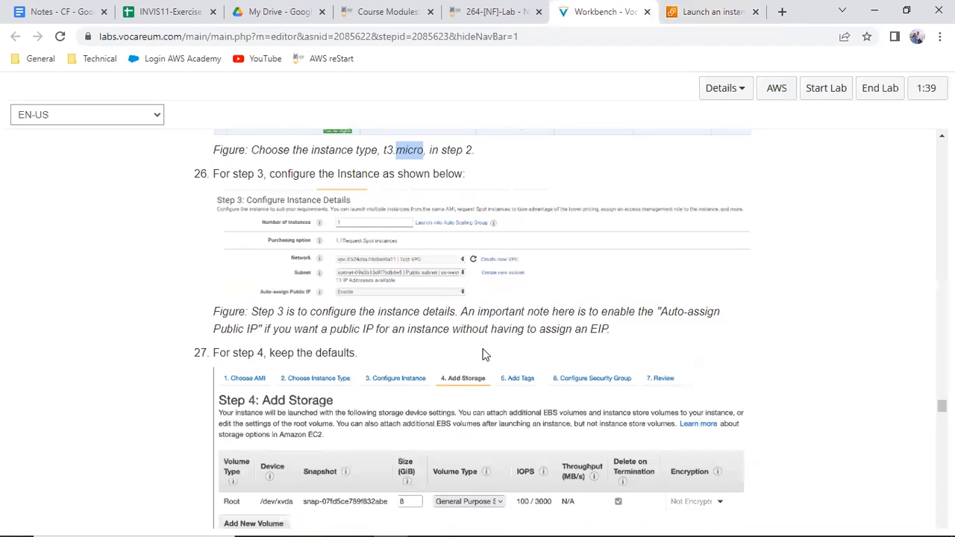
scroll(482, 356, down, 5)
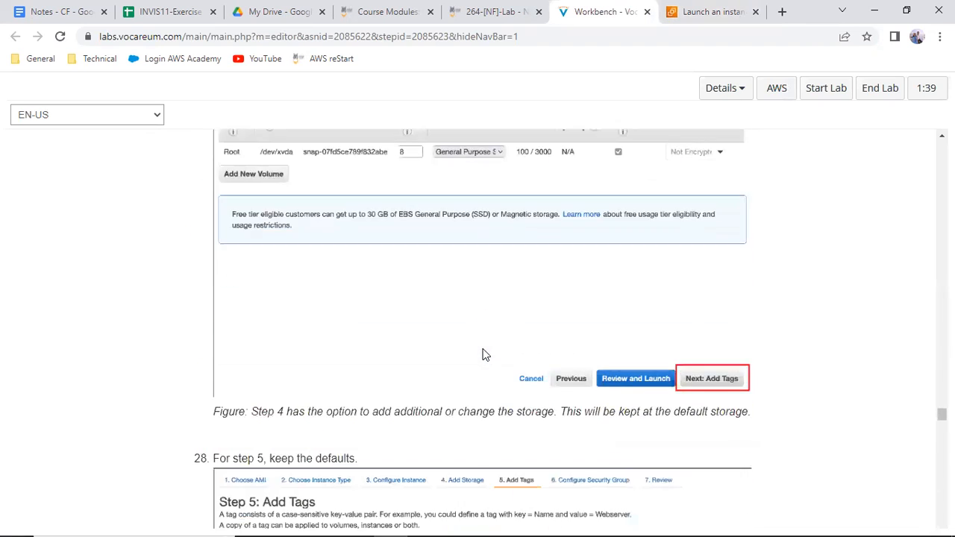
scroll(482, 355, down, 2)
scroll(470, 373, down, 2)
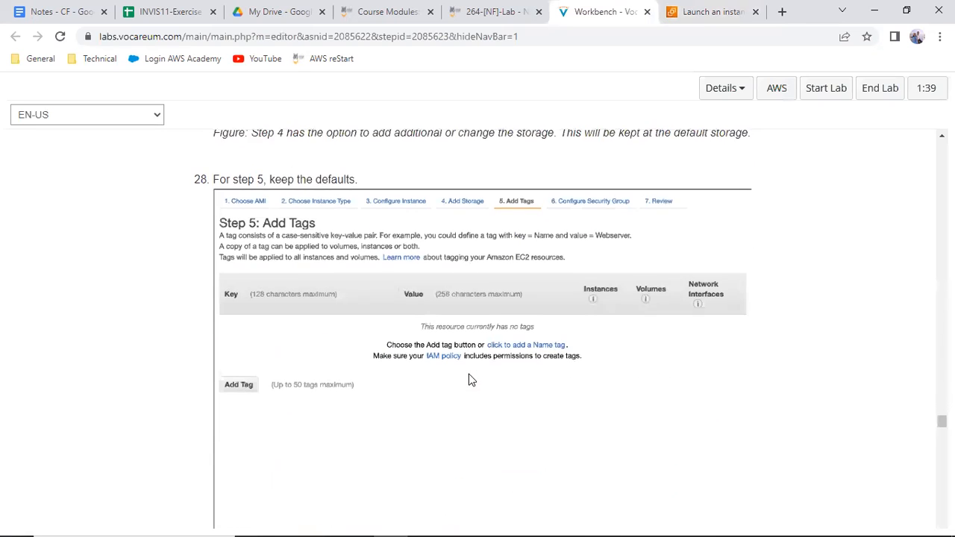
scroll(468, 375, up, 8)
scroll(469, 374, up, 5)
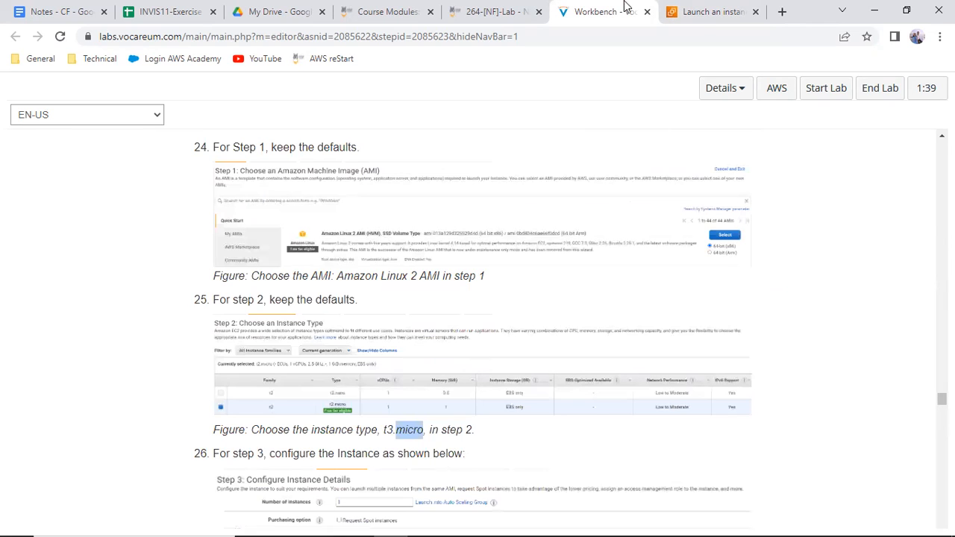
Return to the EC2 launch form and choose vockey as the instance's key pair
click(705, 12)
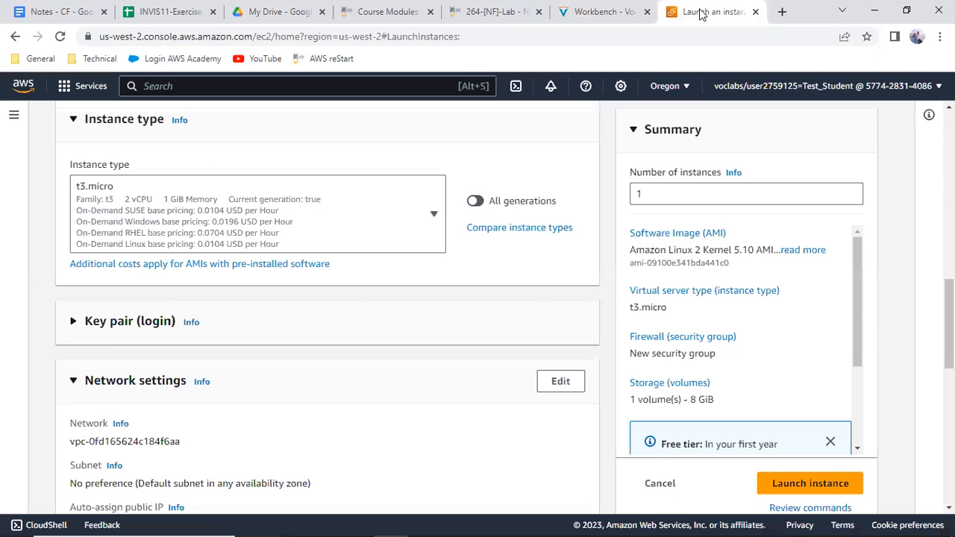
click(101, 328)
click(130, 429)
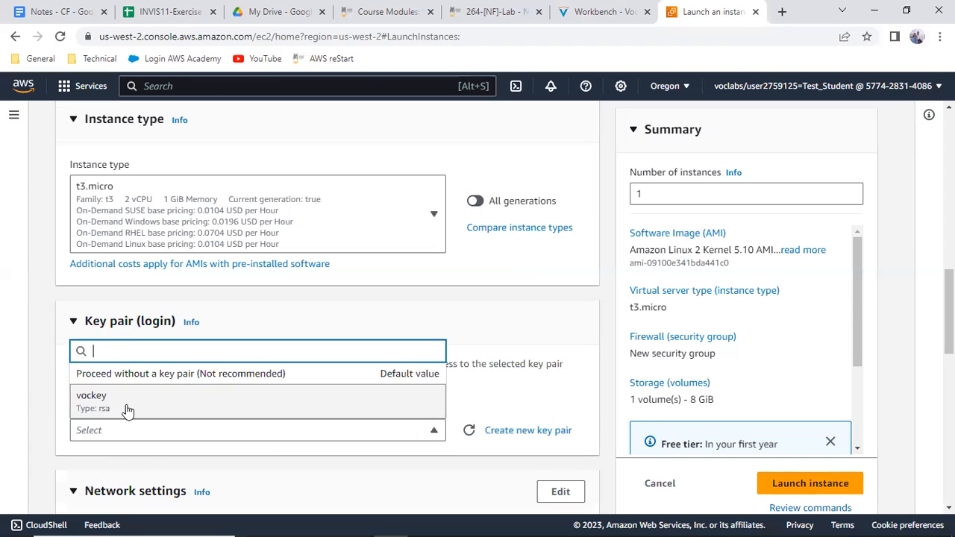
click(126, 406)
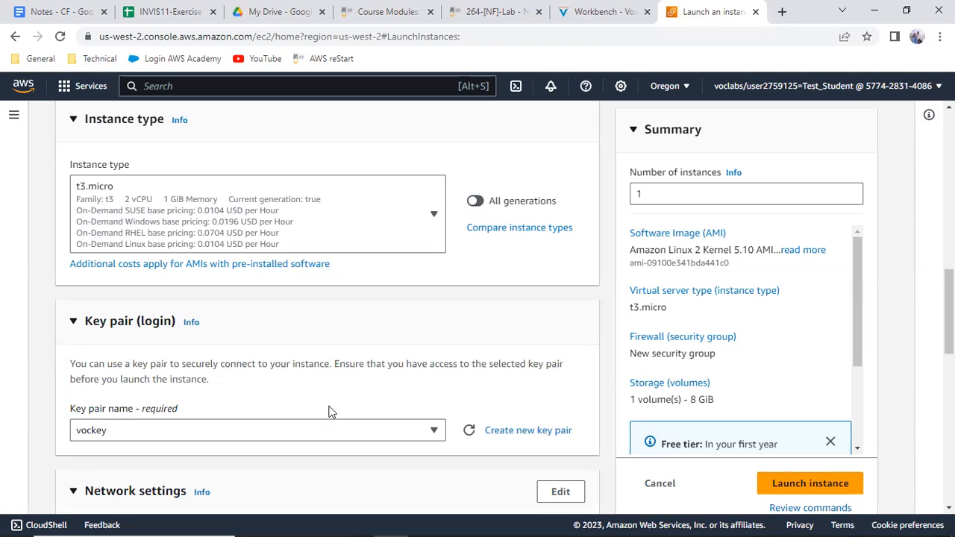
Open the instance's network settings for editing and choose Test VPC as its VPC
scroll(331, 414, down, 3)
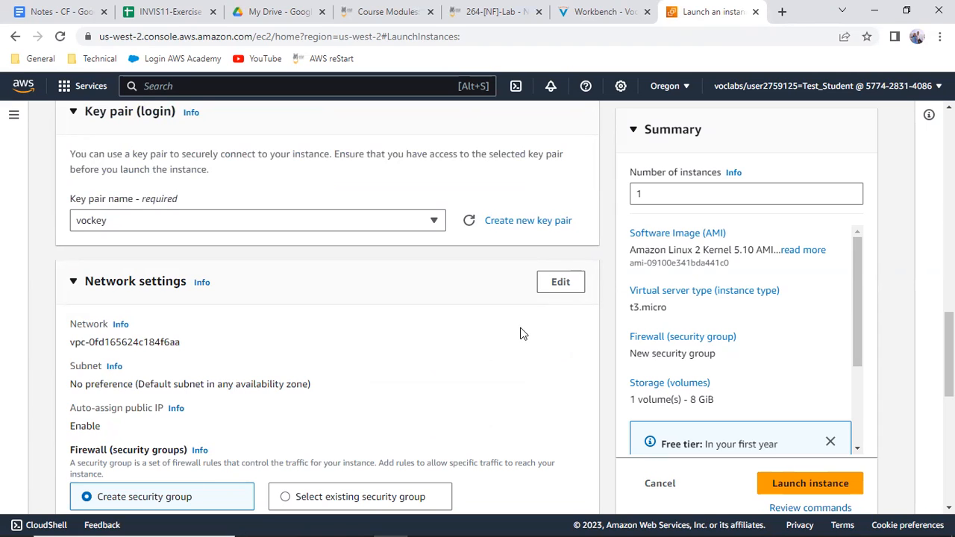
click(556, 287)
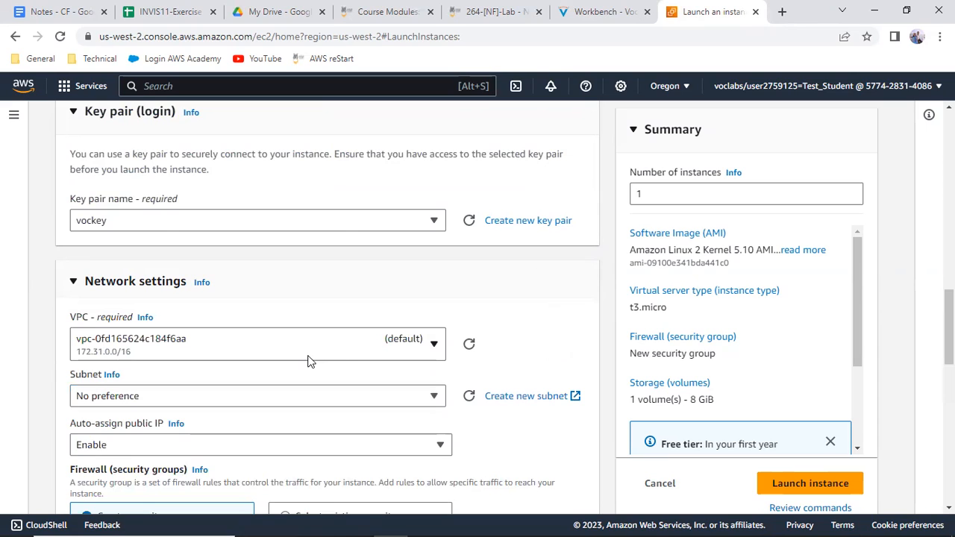
click(436, 342)
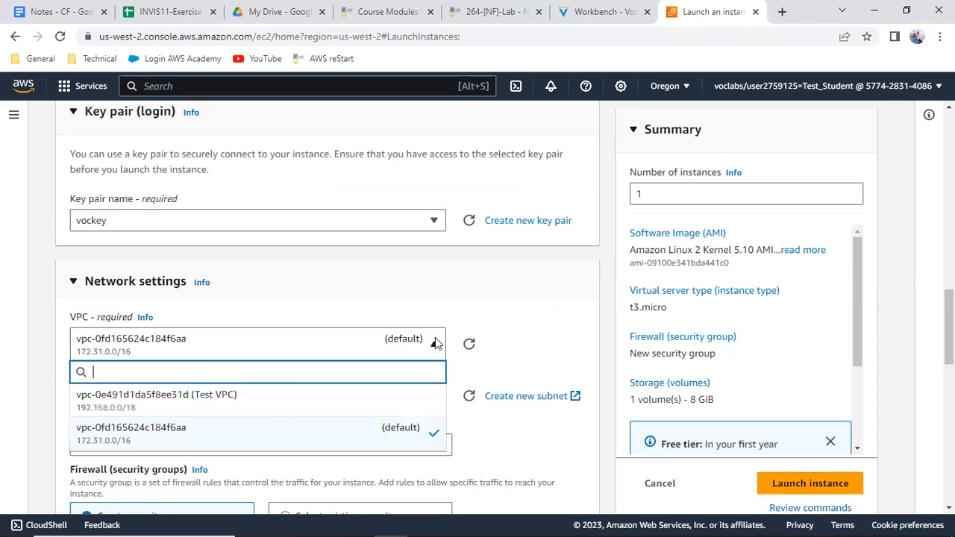
click(203, 399)
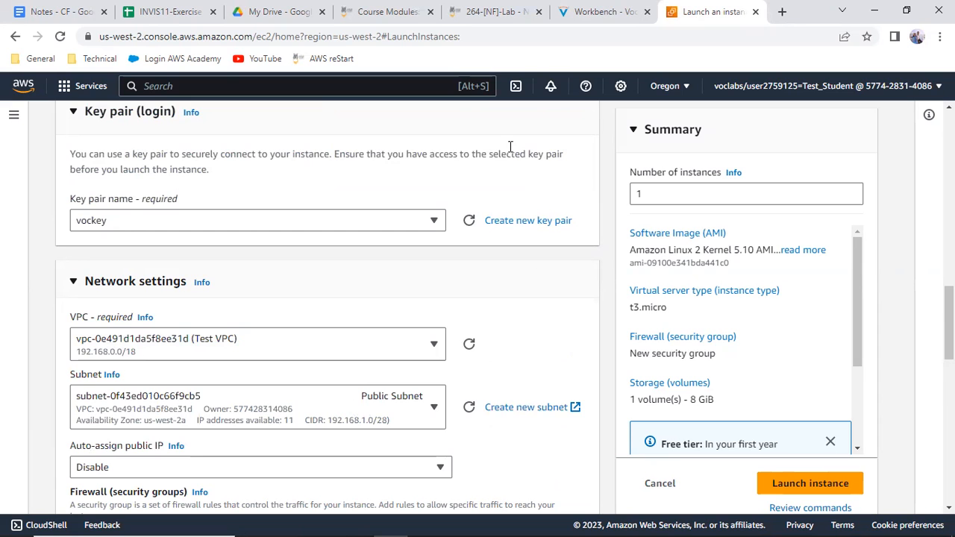
Review the Workbench instructions on the instance's network, subnet and public IP settings in item 26
click(608, 12)
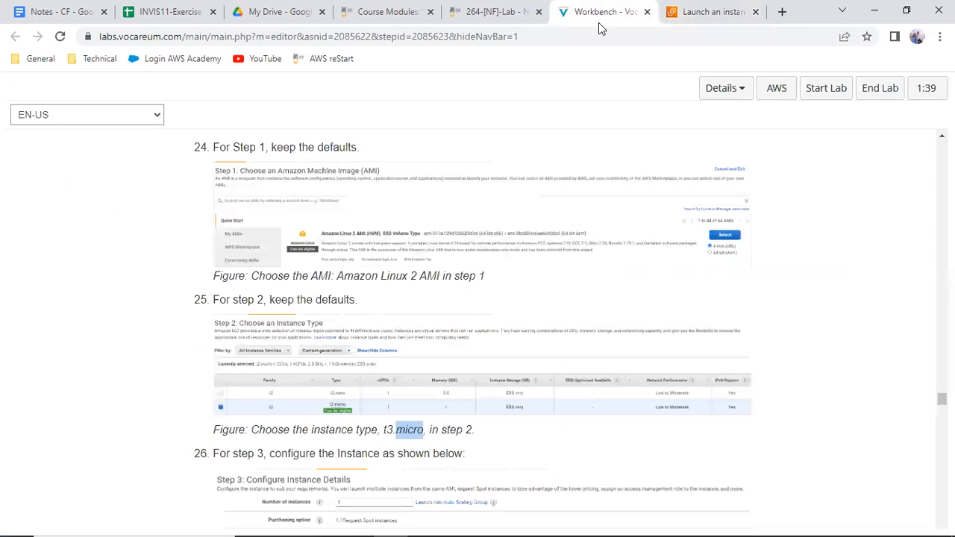
scroll(431, 394, down, 2)
scroll(431, 396, down, 3)
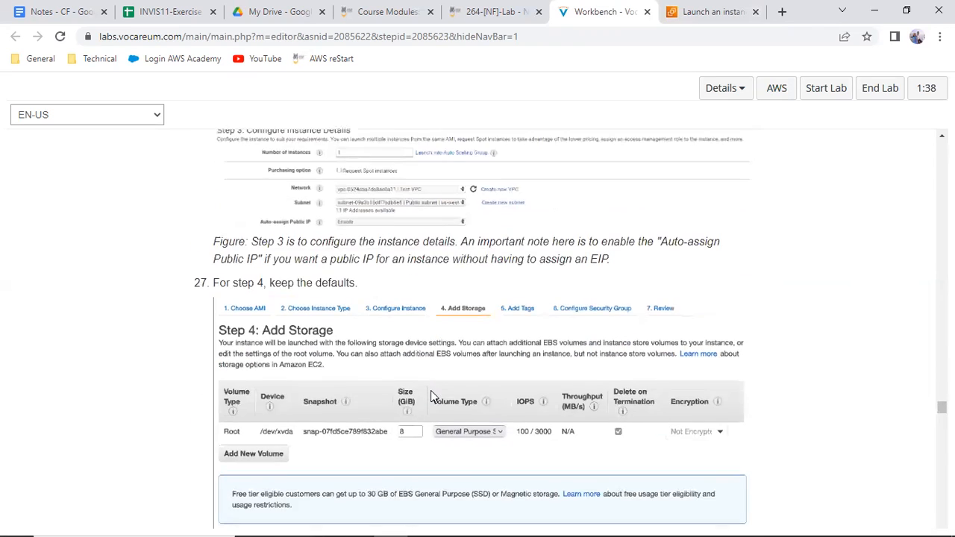
scroll(432, 396, down, 3)
scroll(431, 396, up, 10)
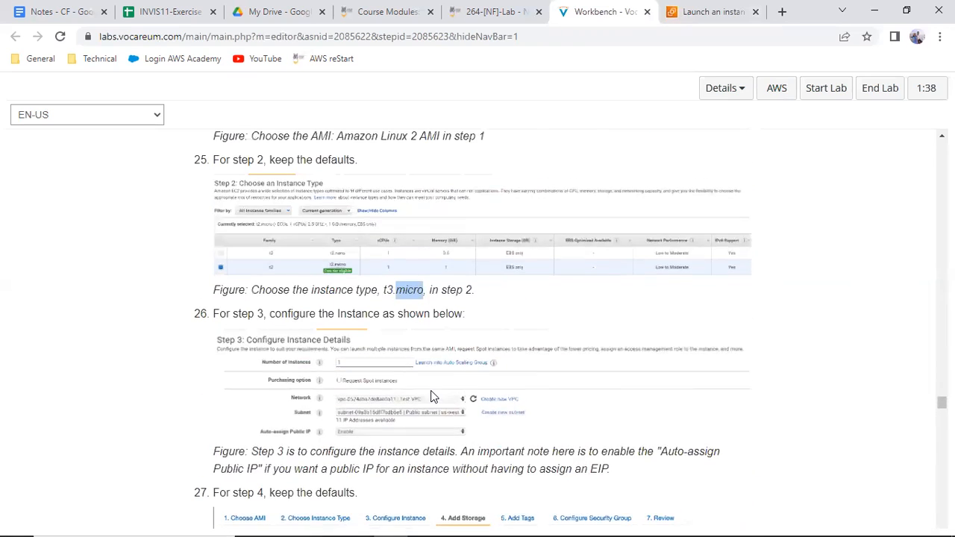
scroll(431, 396, up, 3)
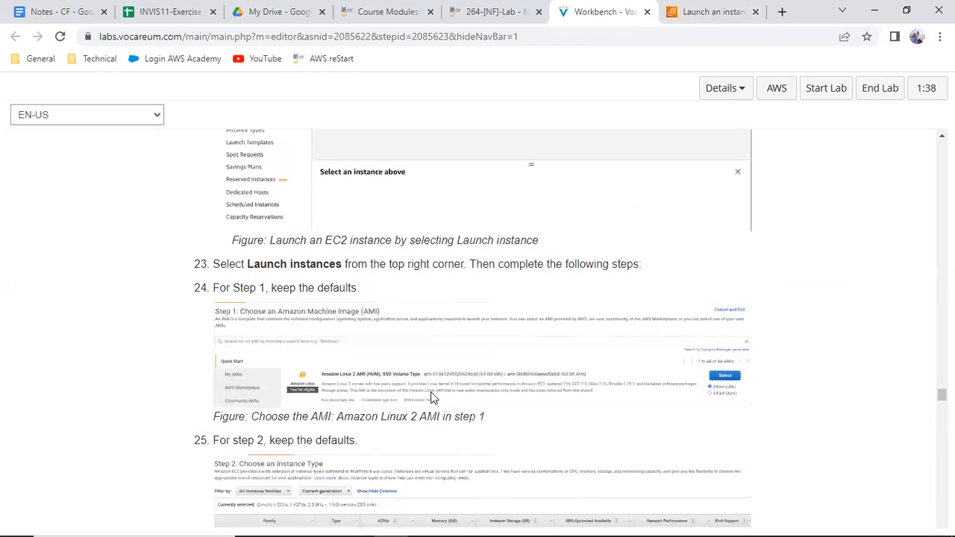
scroll(431, 399, up, 1)
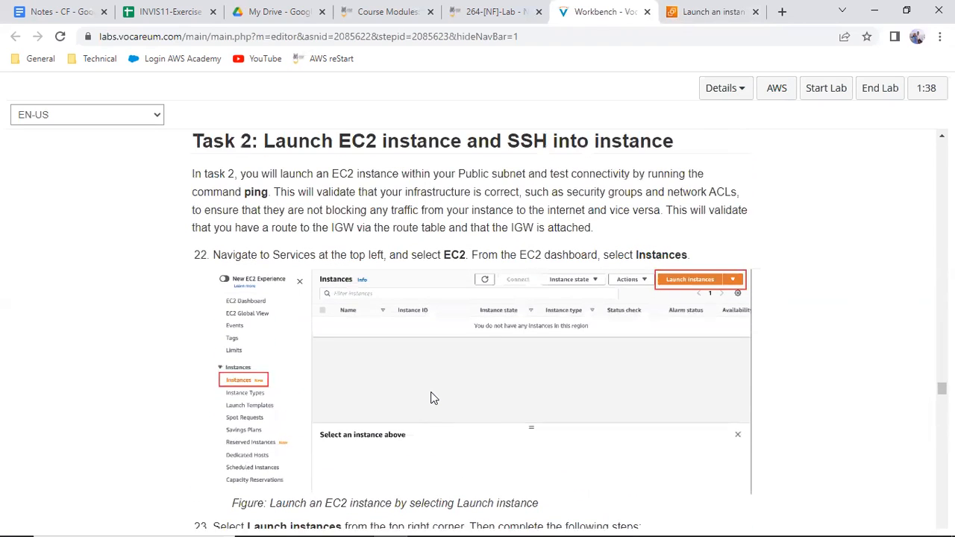
scroll(431, 398, down, 3)
scroll(431, 399, down, 2)
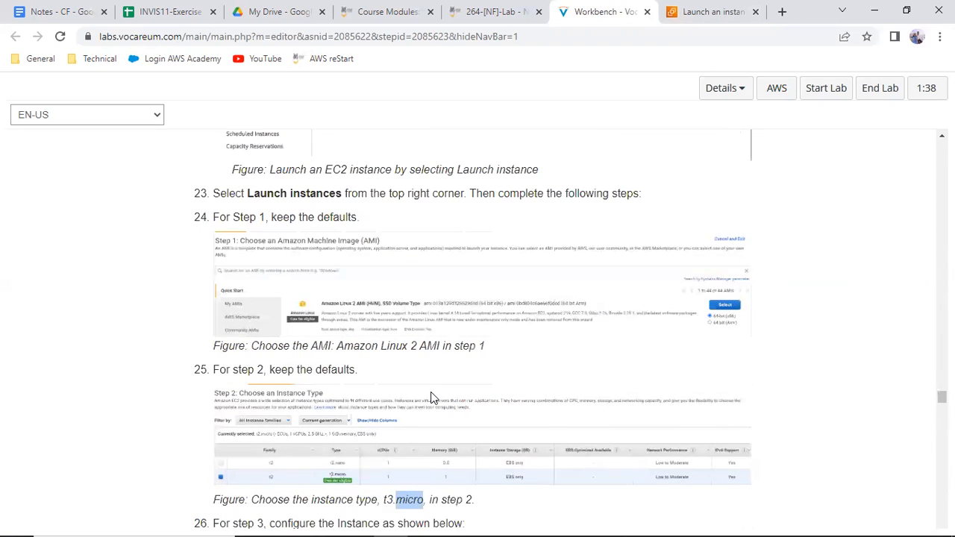
scroll(431, 398, down, 3)
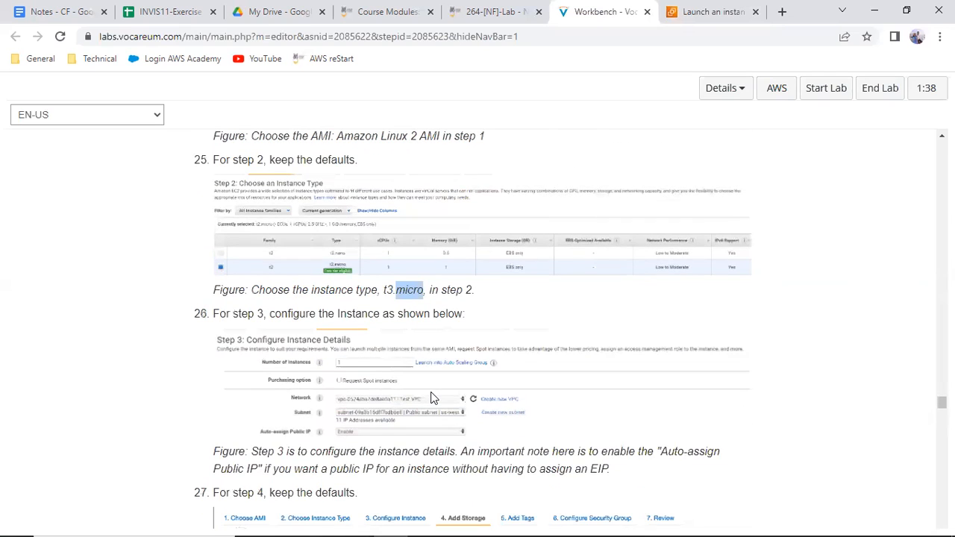
scroll(430, 398, down, 1)
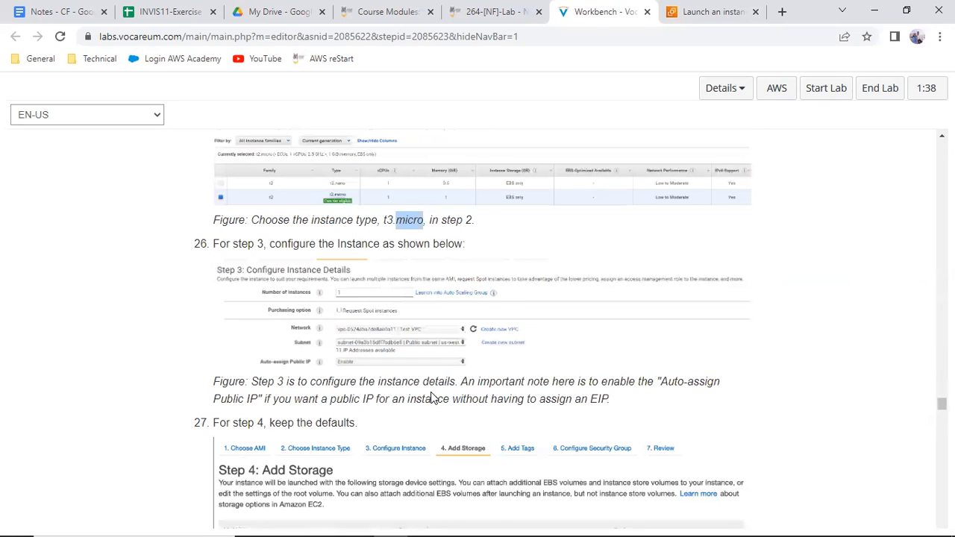
scroll(432, 398, down, 1)
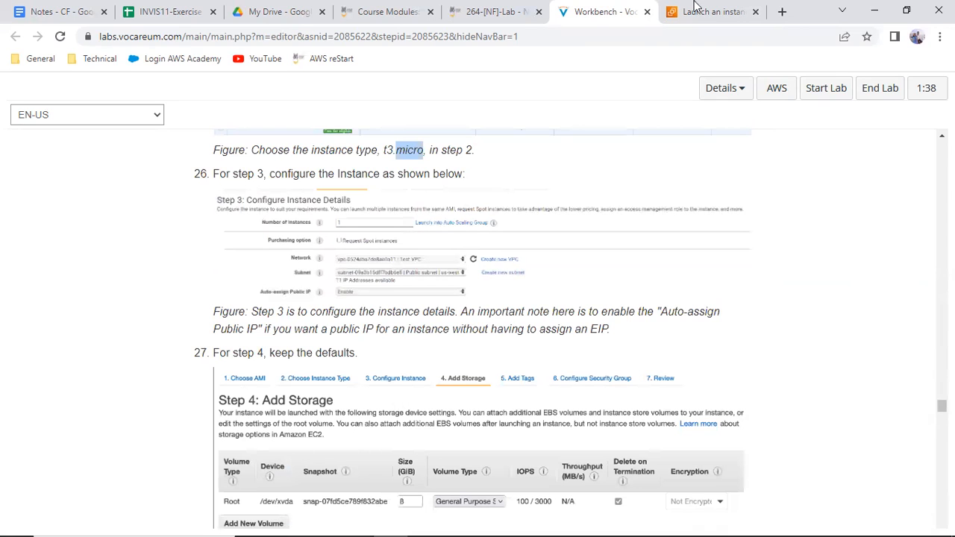
Return to the EC2 launch form and enable auto-assign public IP in the network settings
key(ctrl+Tab)
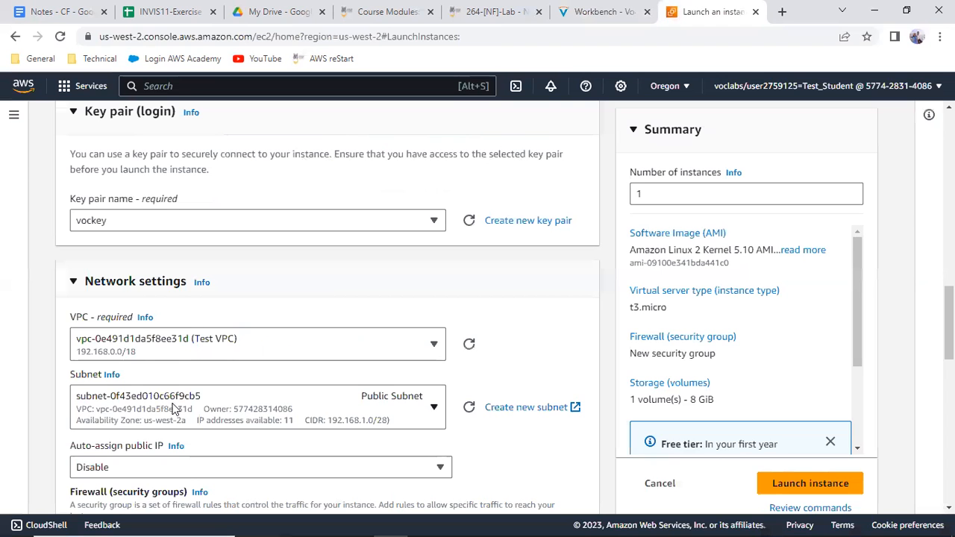
click(131, 468)
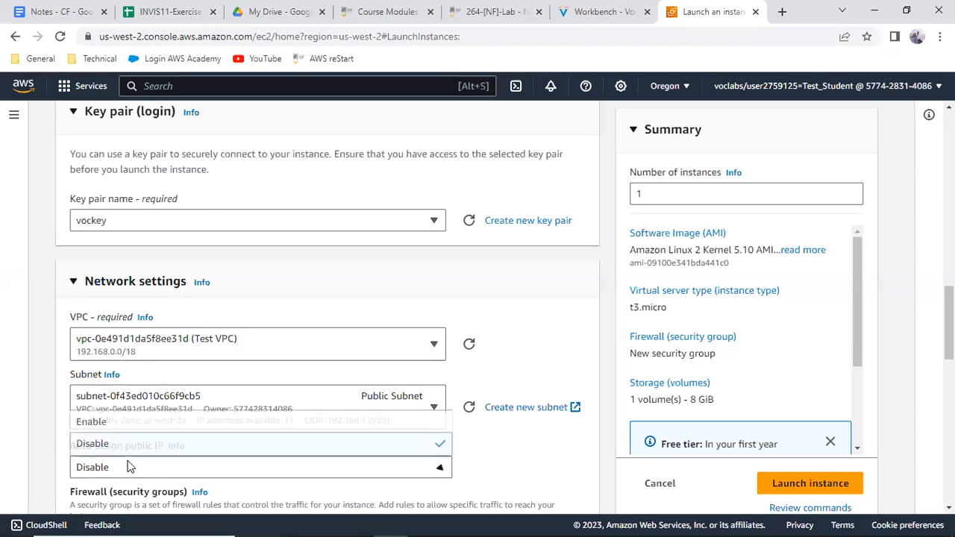
click(91, 423)
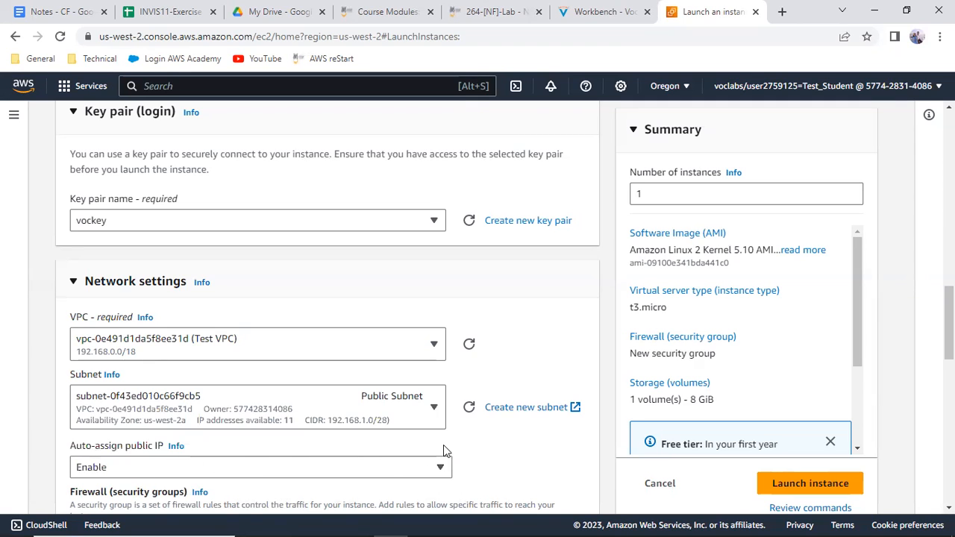
Switch the firewall setting to an existing security group and select public security group
scroll(511, 457, down, 2)
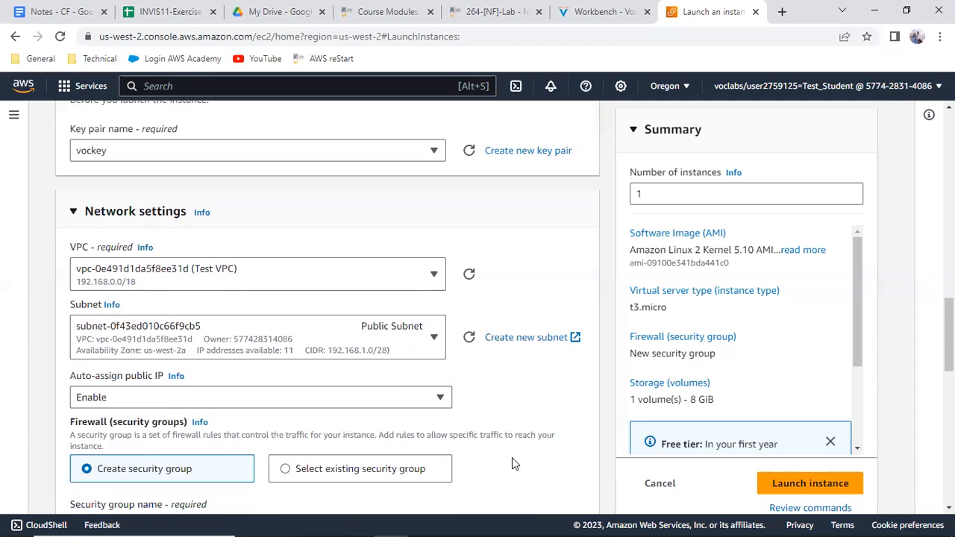
scroll(512, 462, down, 1)
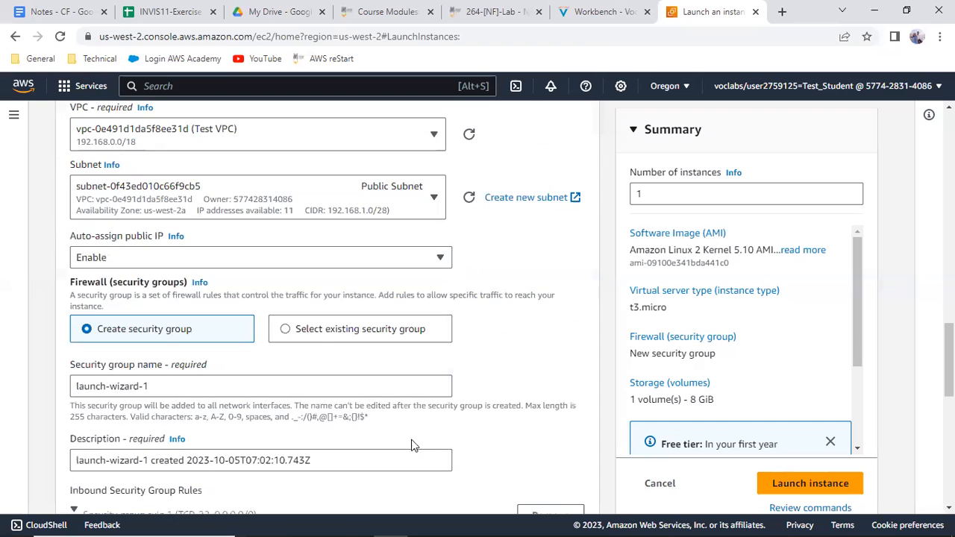
click(319, 337)
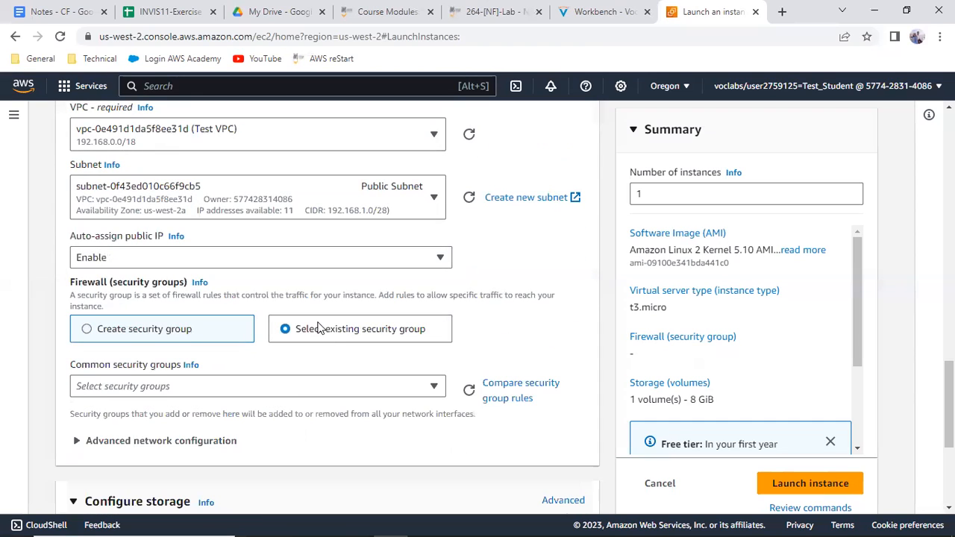
click(391, 386)
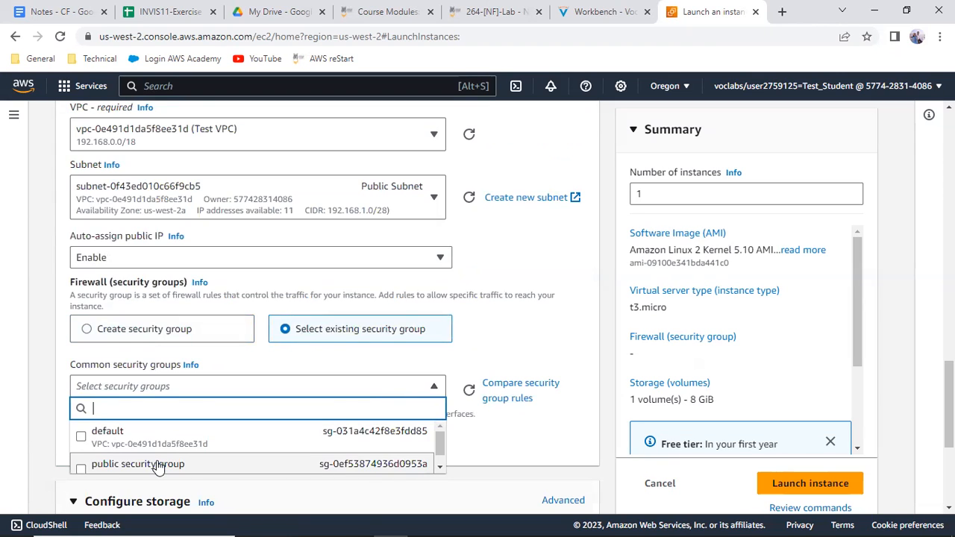
click(159, 464)
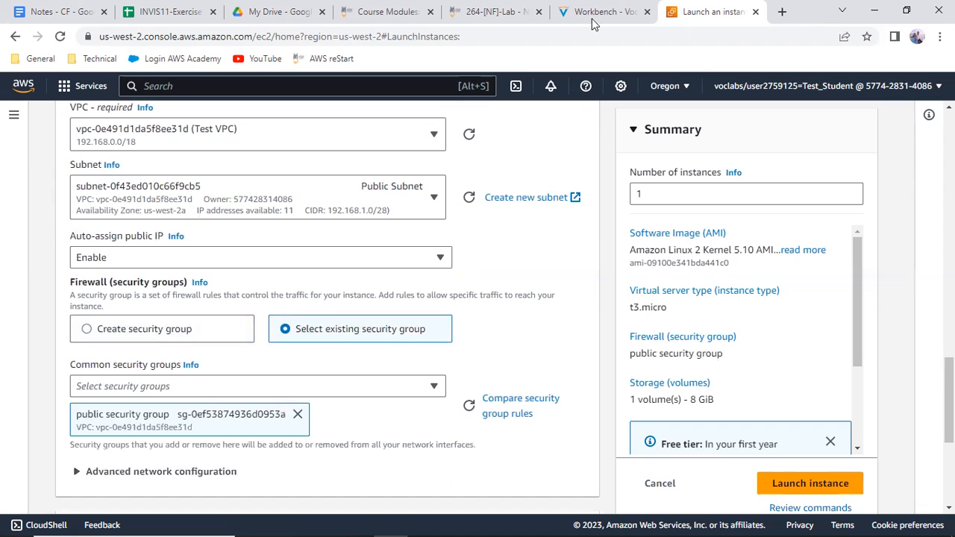
Check the Workbench instructions on security group configuration and the launch review in items 29 and 30
key(ctrl+shift+Tab)
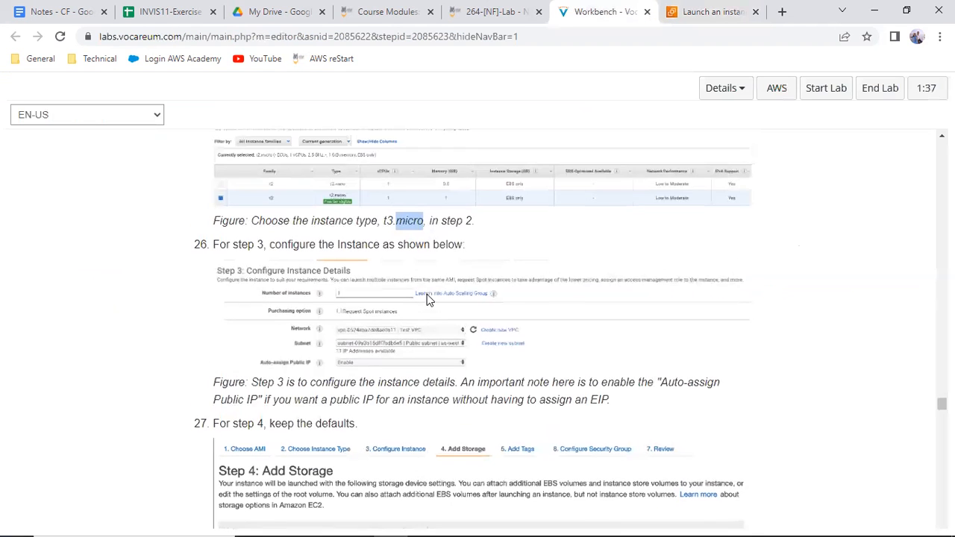
scroll(426, 294, up, 4)
scroll(426, 294, down, 10)
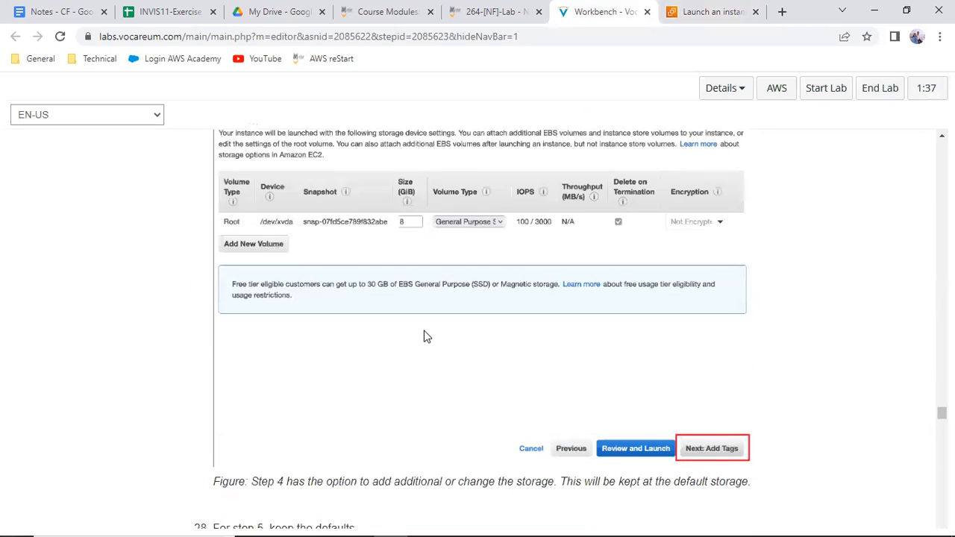
scroll(423, 338, down, 6)
scroll(422, 346, down, 3)
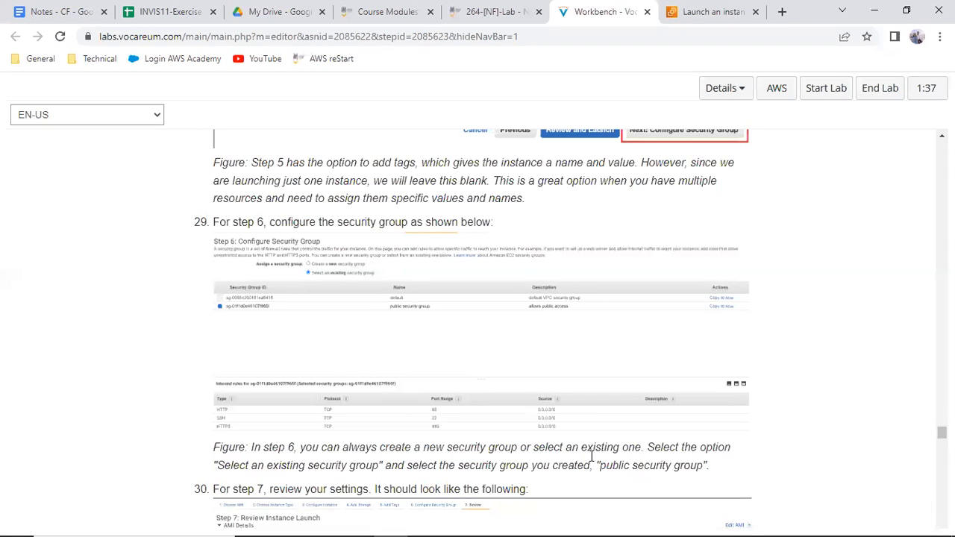
scroll(668, 480, down, 5)
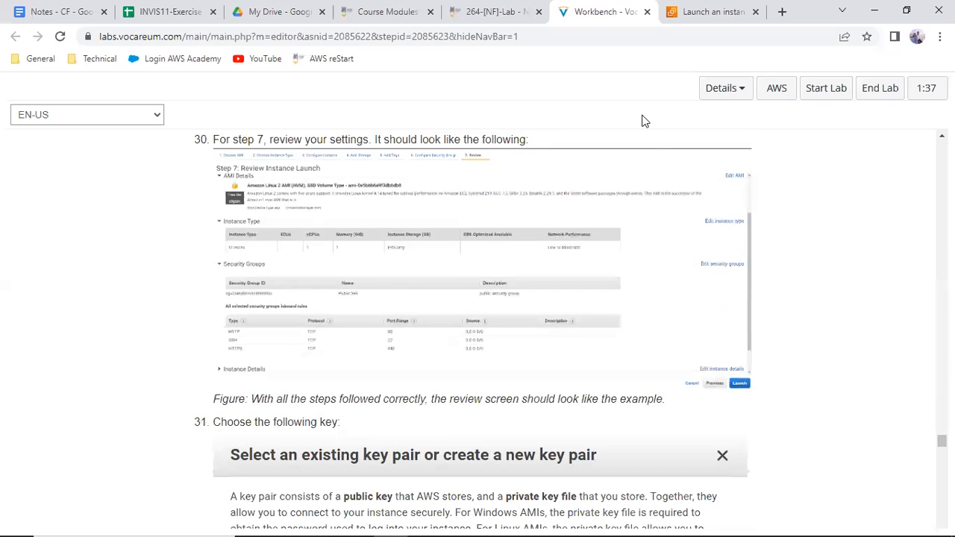
Check the launch form's summary and storage settings, and launch the instance with the default 8 GiB gp2 root volume
click(716, 13)
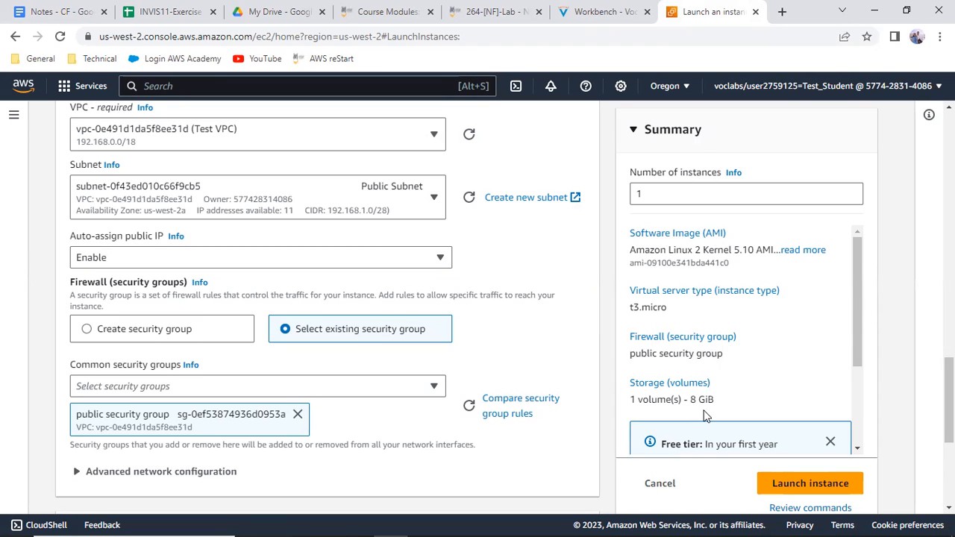
drag(857, 317, 863, 413)
scroll(587, 450, down, 2)
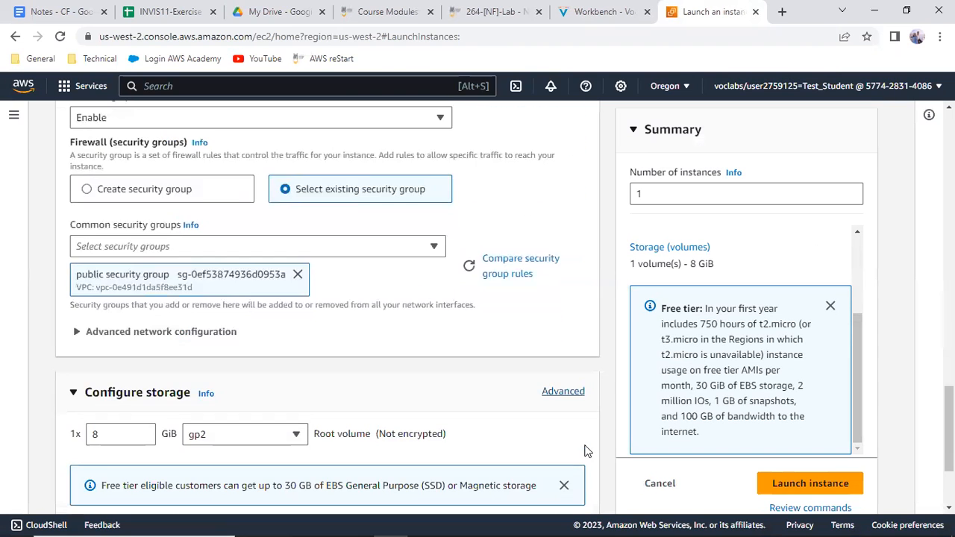
scroll(587, 451, down, 1)
scroll(586, 450, up, 2)
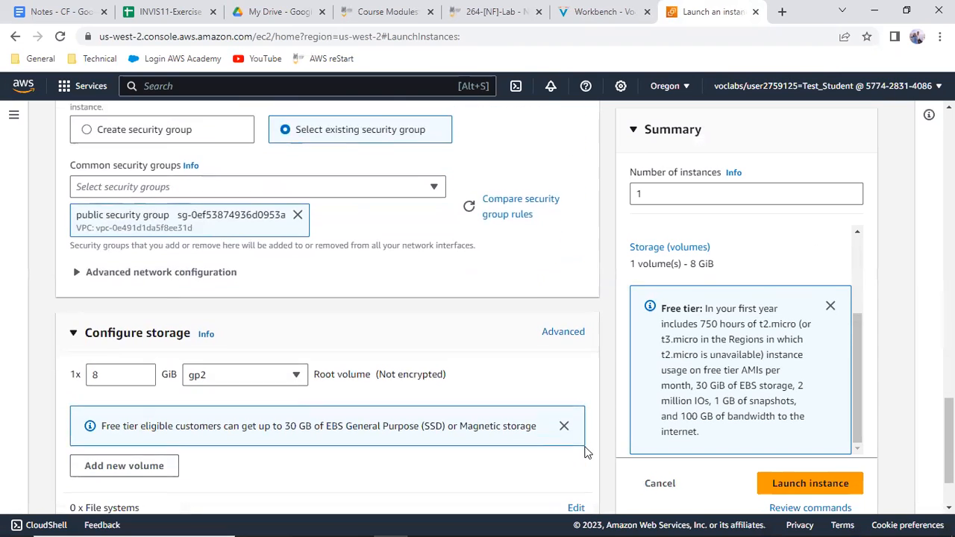
scroll(587, 453, down, 1)
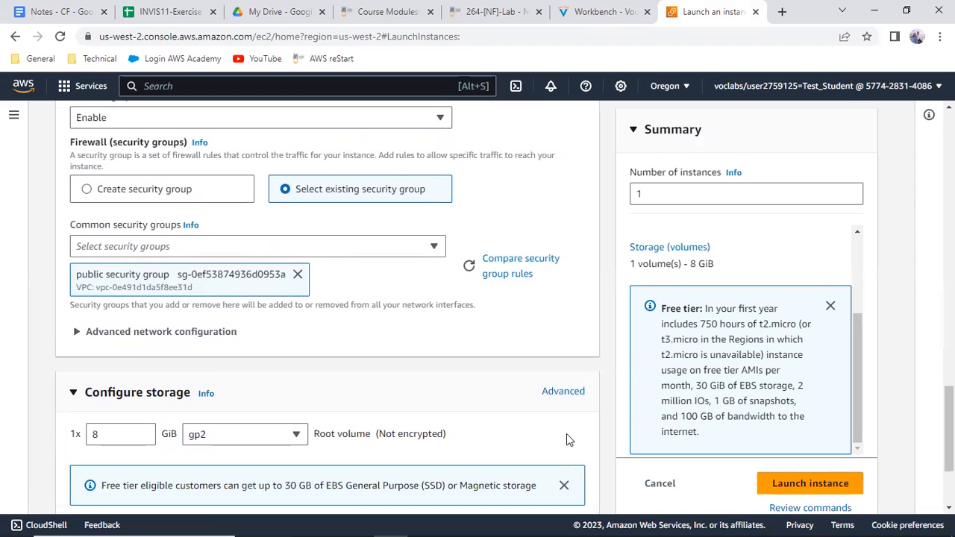
scroll(212, 379, down, 1)
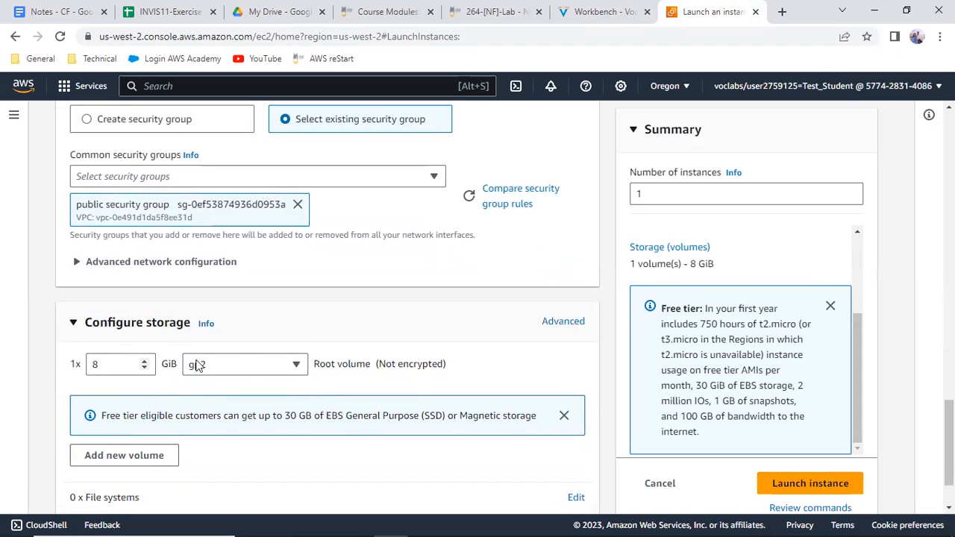
scroll(310, 397, down, 1)
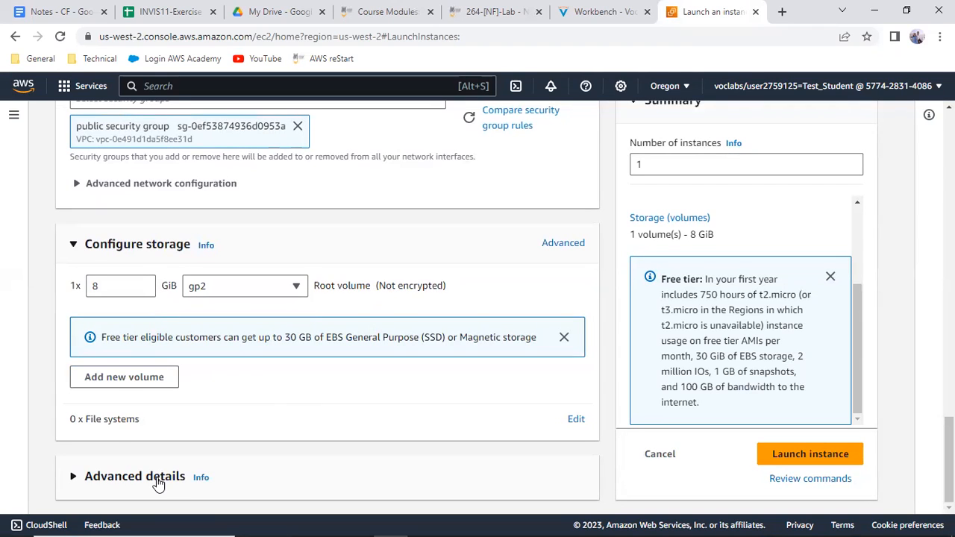
click(825, 454)
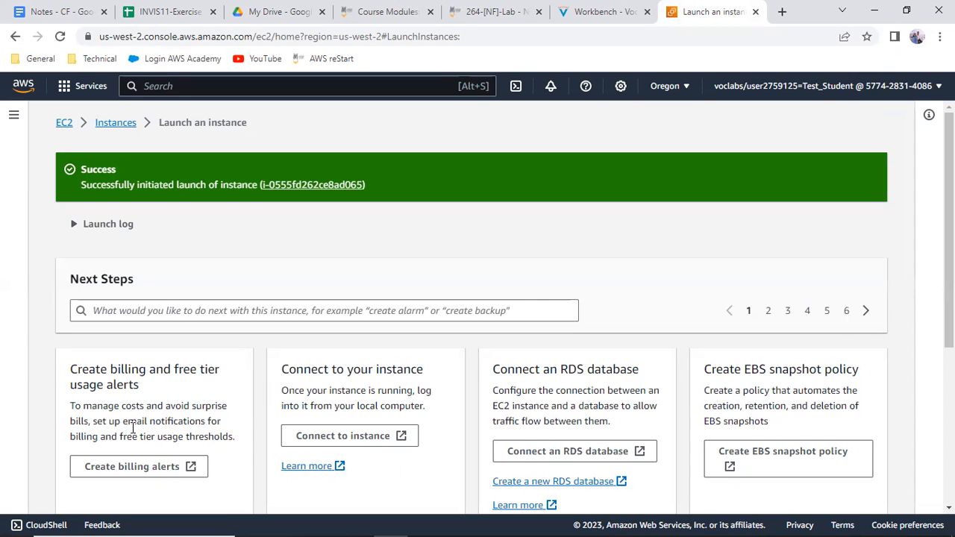
Open the EC2 instances list and select the Linux Server instance to show its details
click(124, 121)
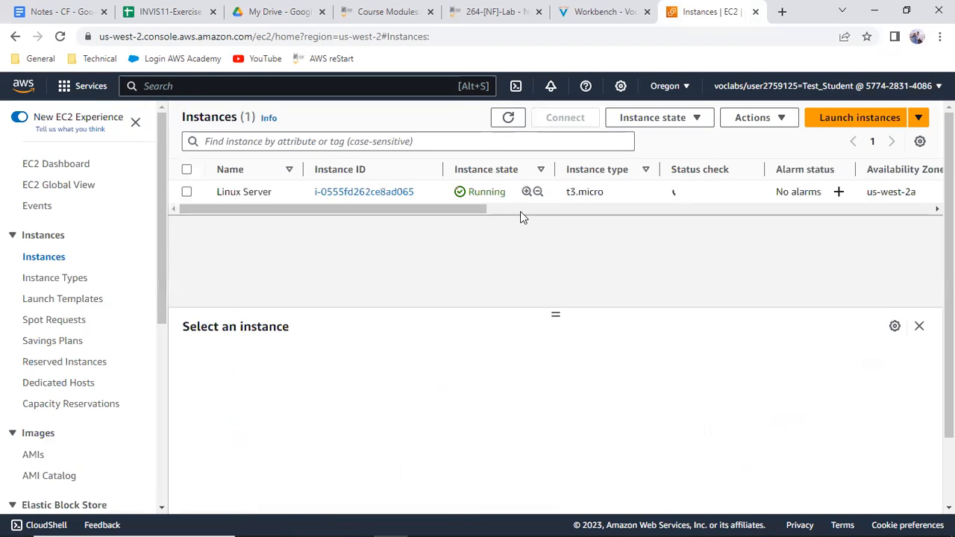
click(182, 193)
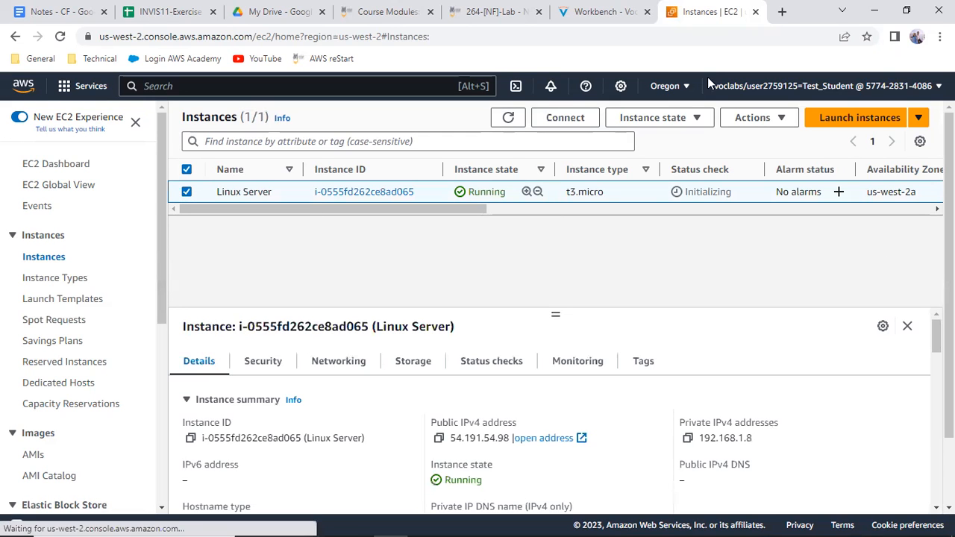
Read the Workbench instructions from key pair selection in item 31 through the SSH connection steps to the Task 3 ping test
click(601, 12)
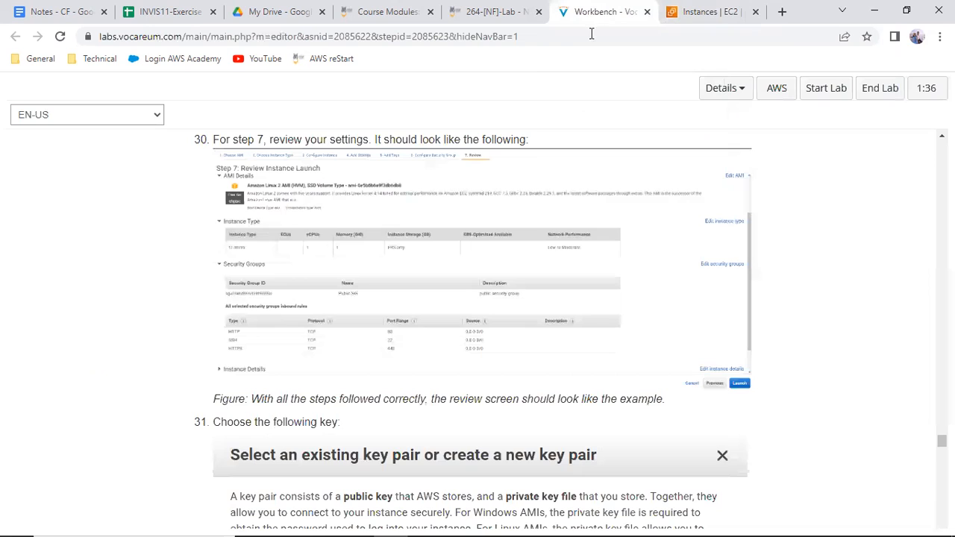
scroll(525, 322, down, 5)
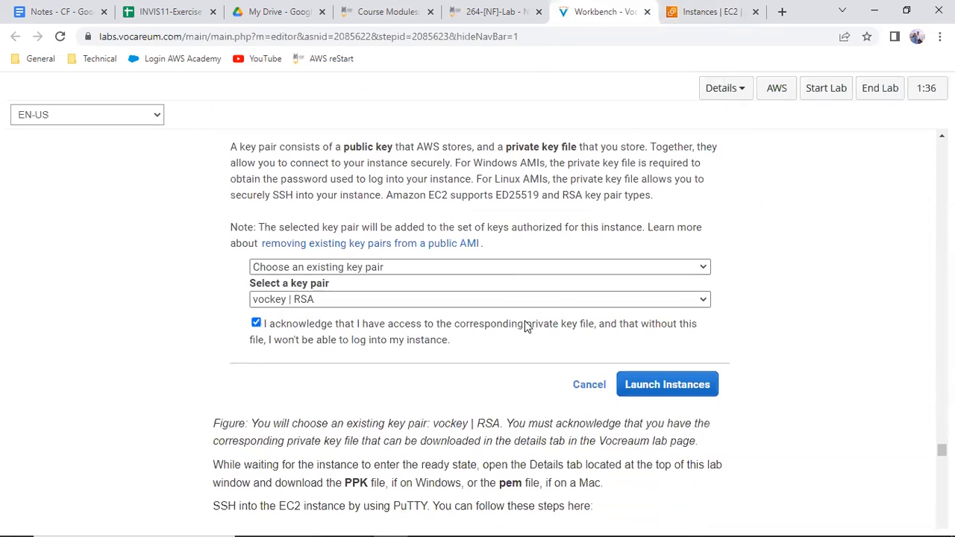
scroll(525, 324, down, 10)
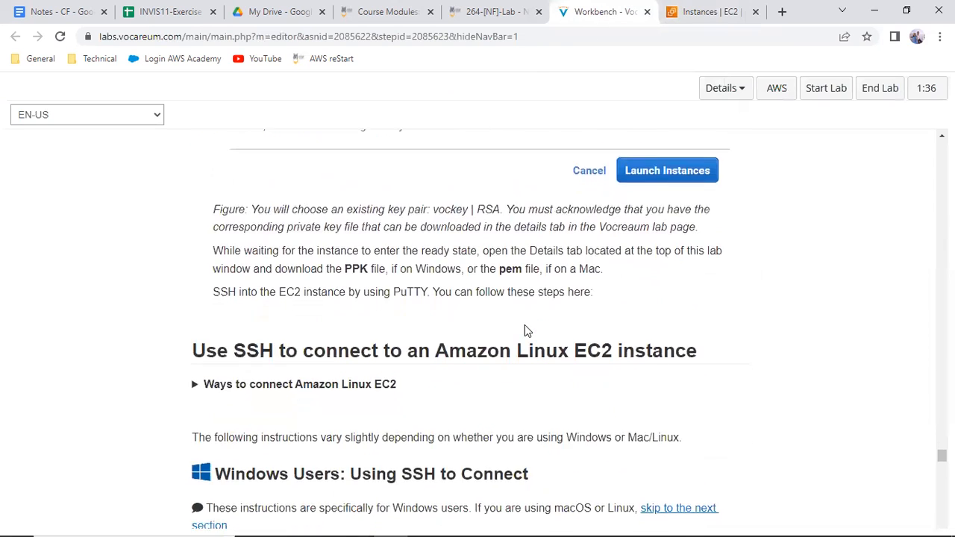
scroll(524, 337, down, 9)
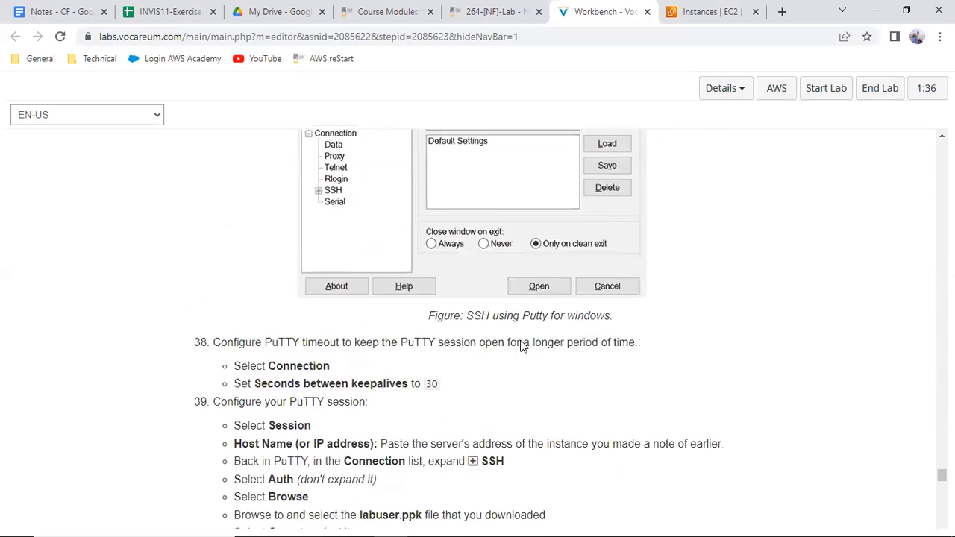
scroll(520, 353, down, 9)
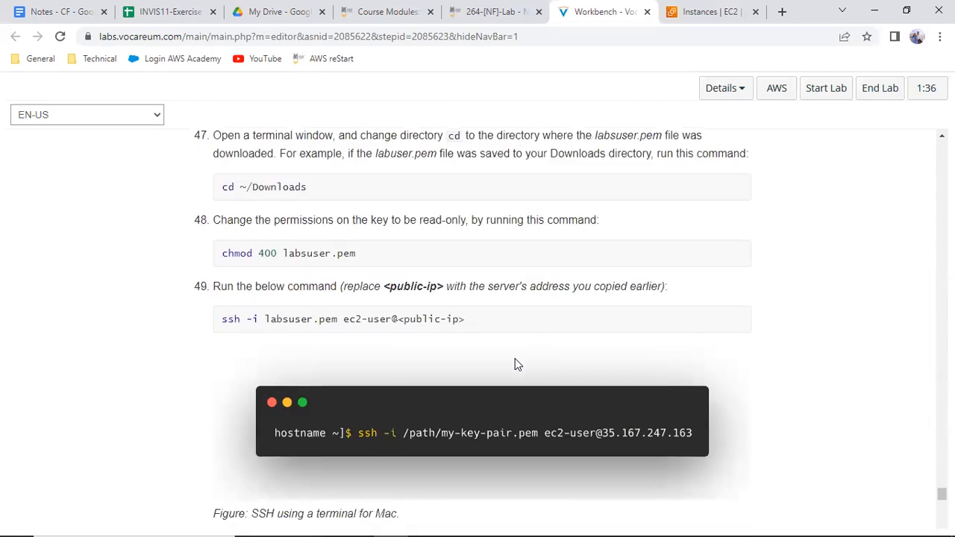
scroll(514, 373, down, 2)
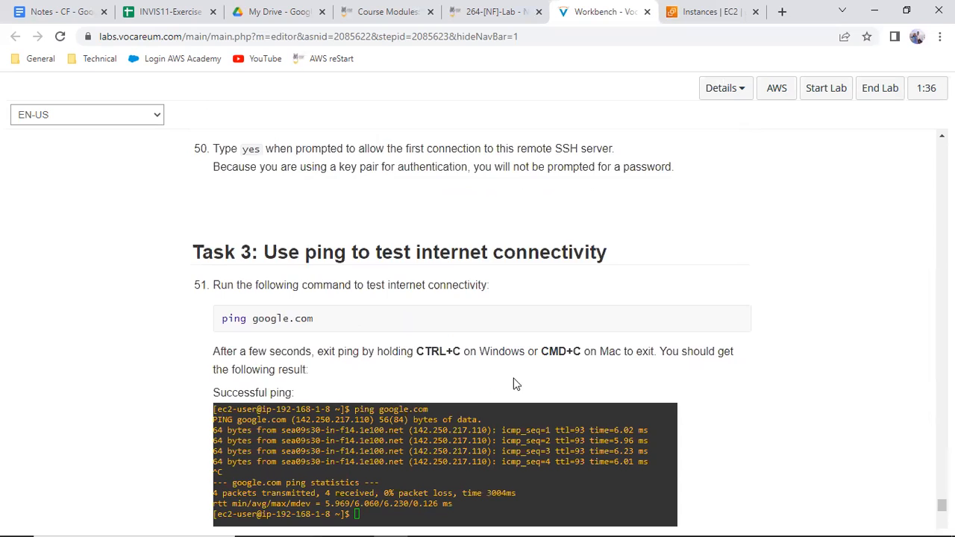
scroll(515, 383, up, 3)
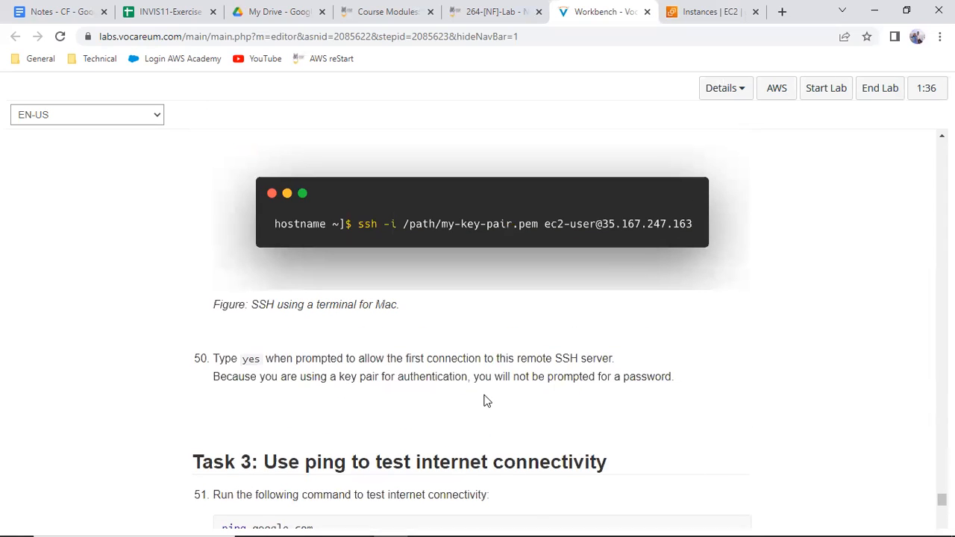
scroll(512, 181, up, 2)
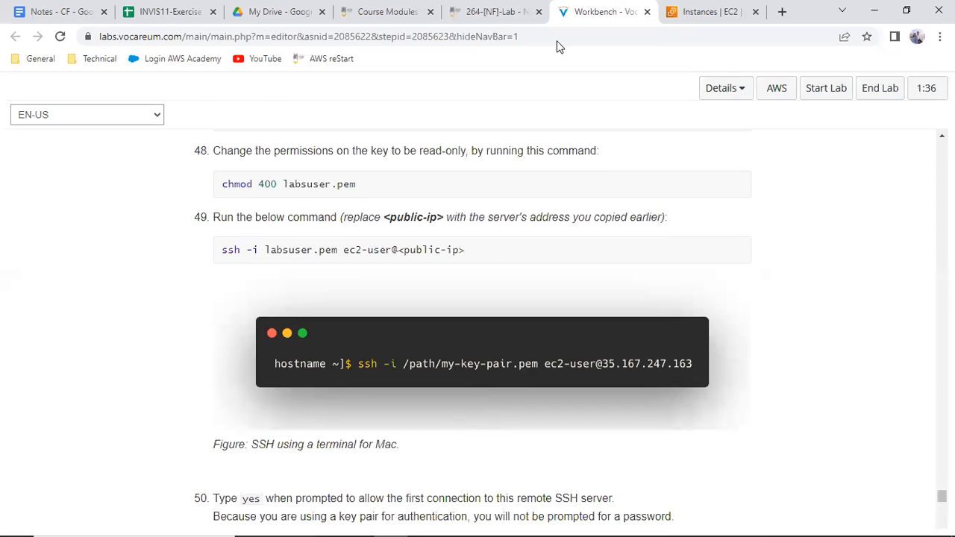
Download the SSH key as a PPK file from the Workbench lab's AWS credentials, and close the credentials window
click(687, 7)
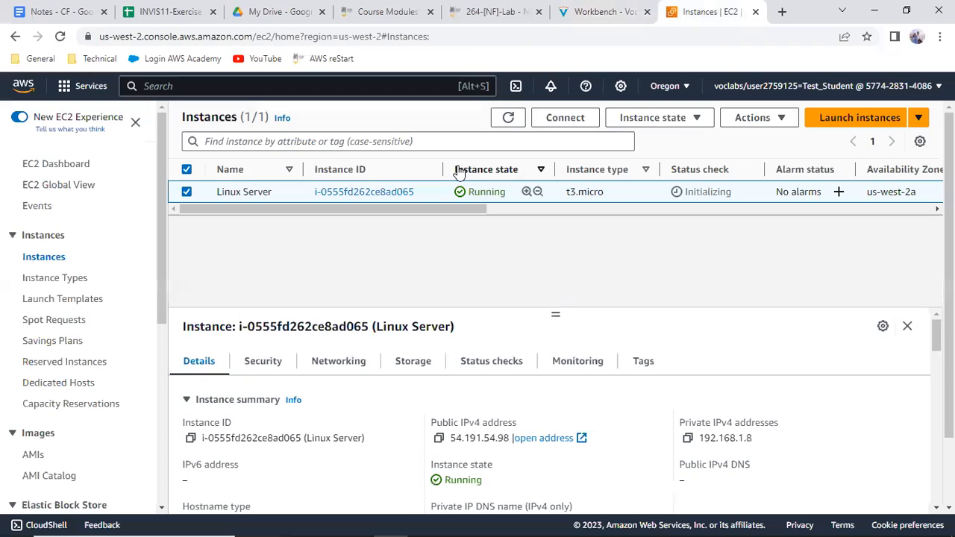
click(581, 9)
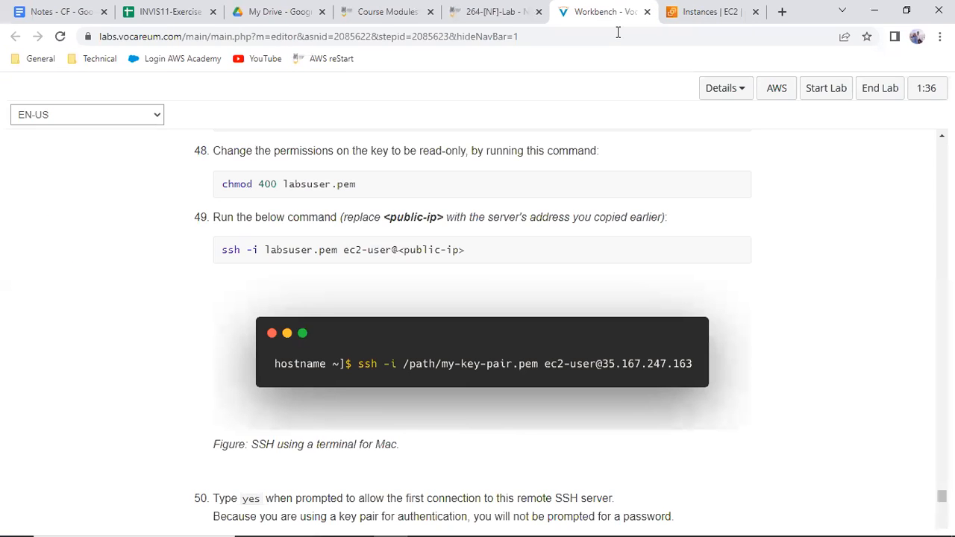
click(736, 94)
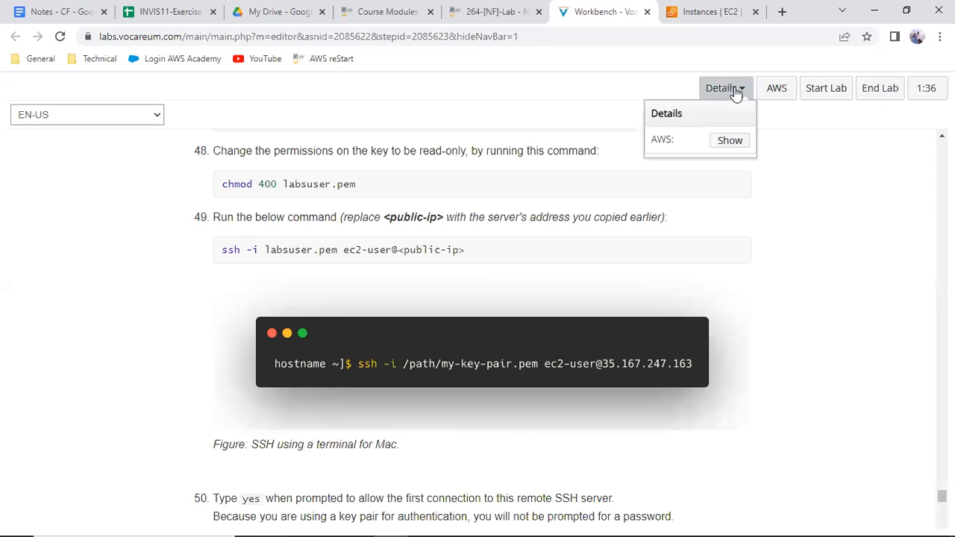
click(727, 142)
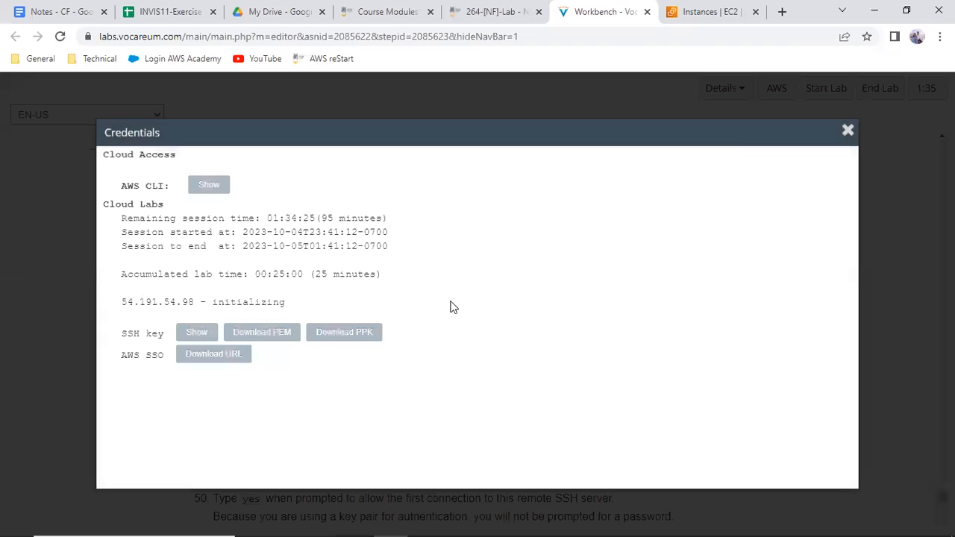
click(364, 332)
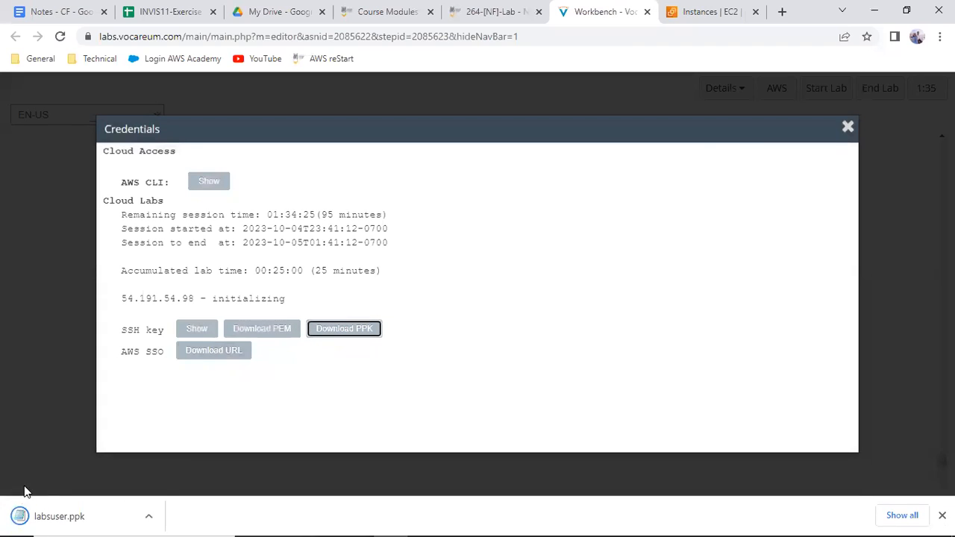
click(847, 128)
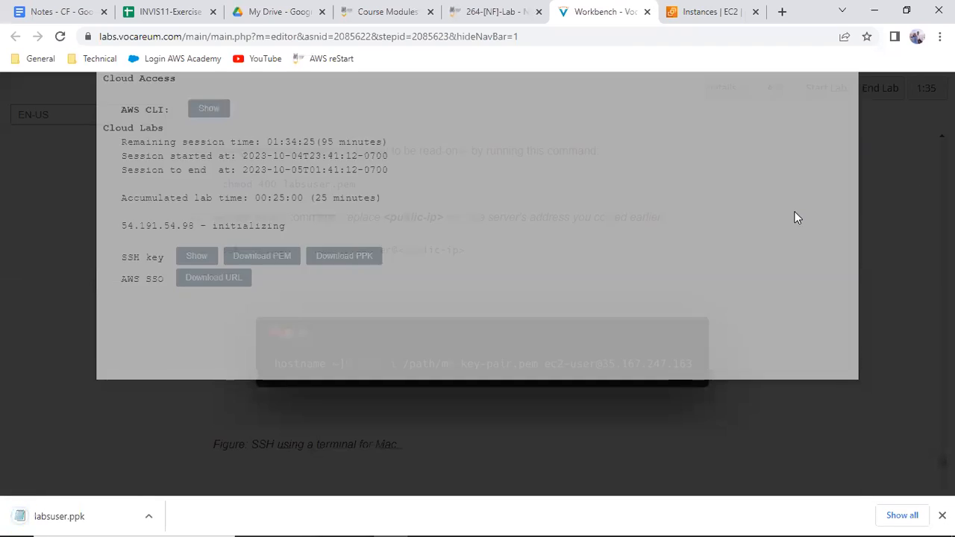
Check the Task 3 ping instructions, and copy the Linux Server's public IPv4 address from the EC2 console
scroll(790, 238, up, 2)
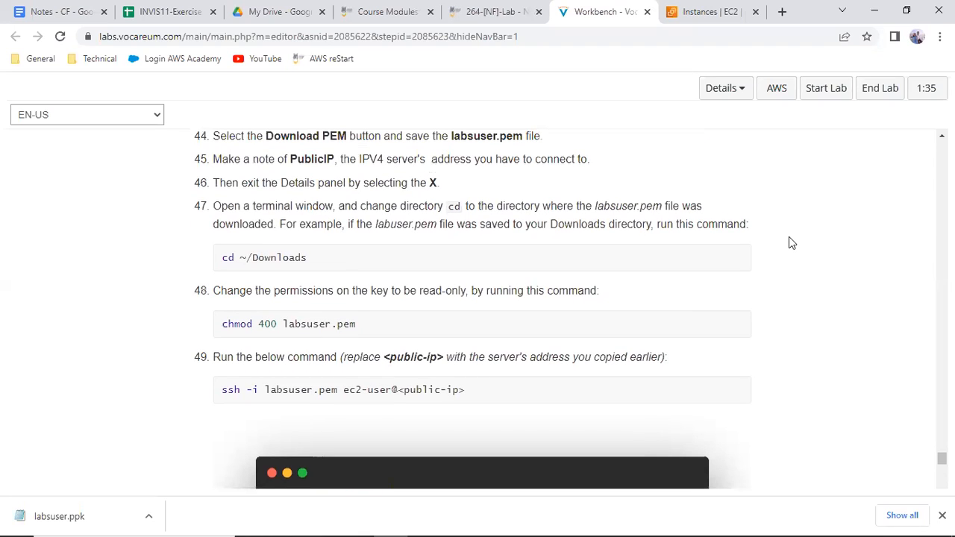
scroll(789, 237, down, 6)
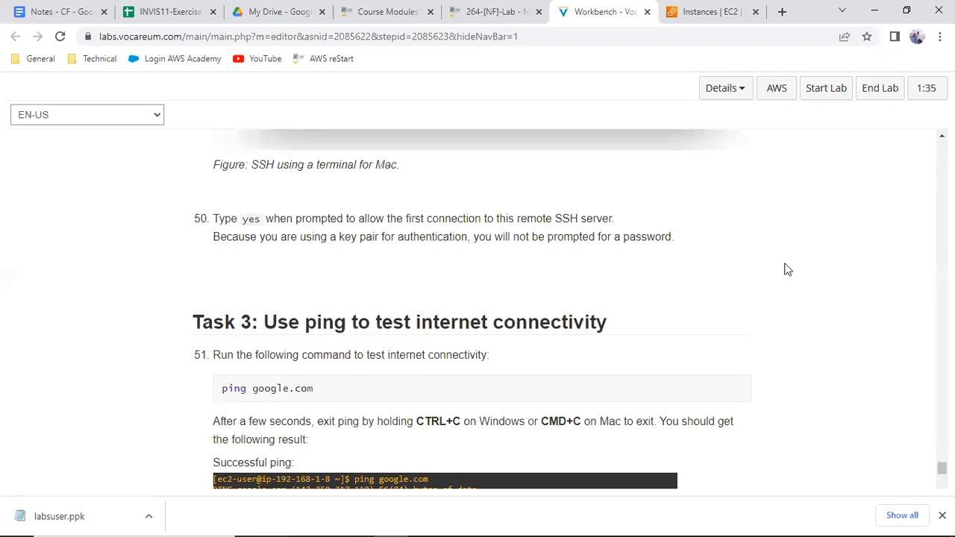
scroll(784, 269, down, 1)
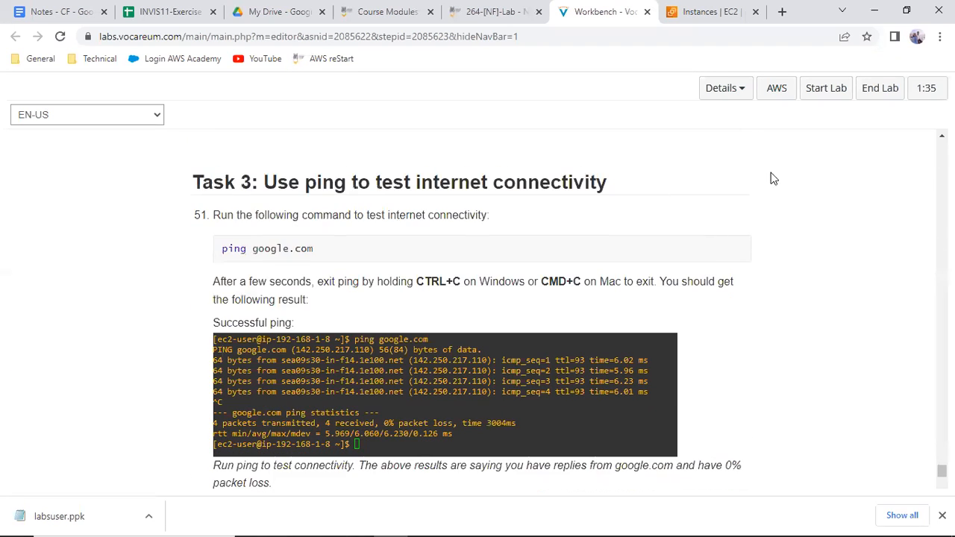
click(688, 9)
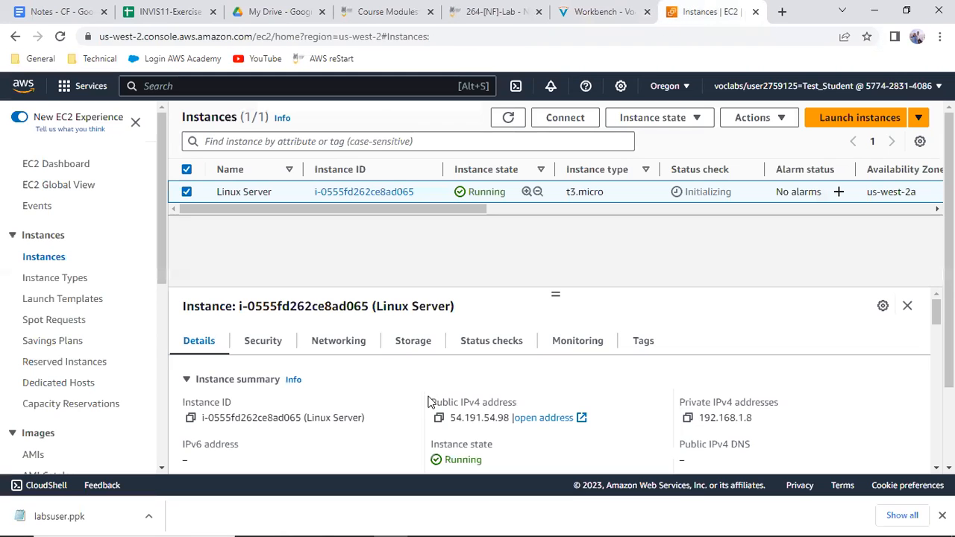
click(439, 418)
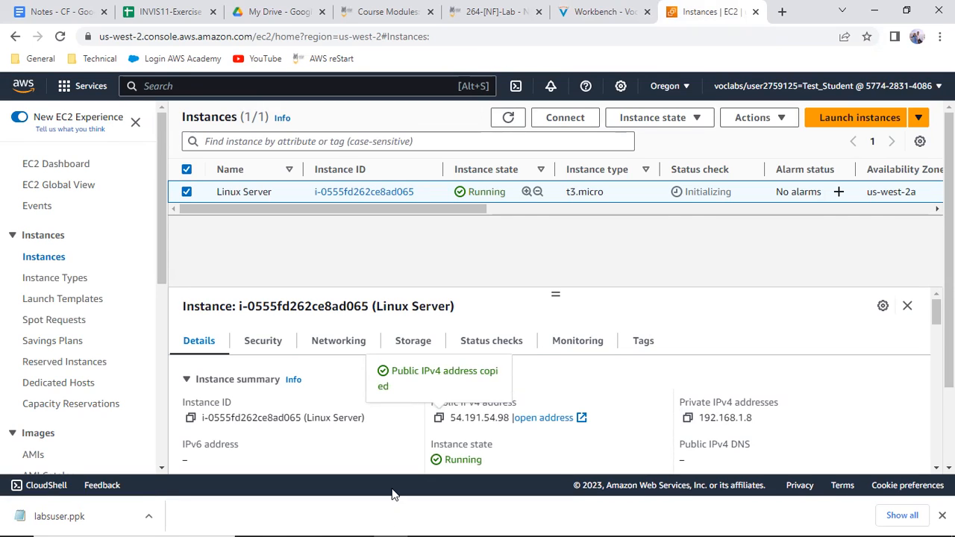
Launch PuTTY and set the session's host address to the copied 54.191.54.98
mouse_move(386, 530)
click(290, 522)
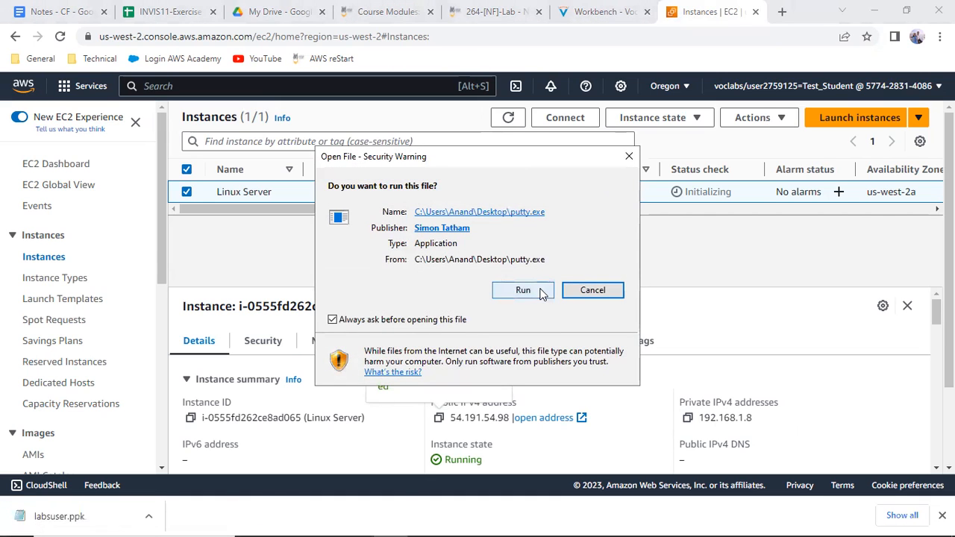
click(541, 293)
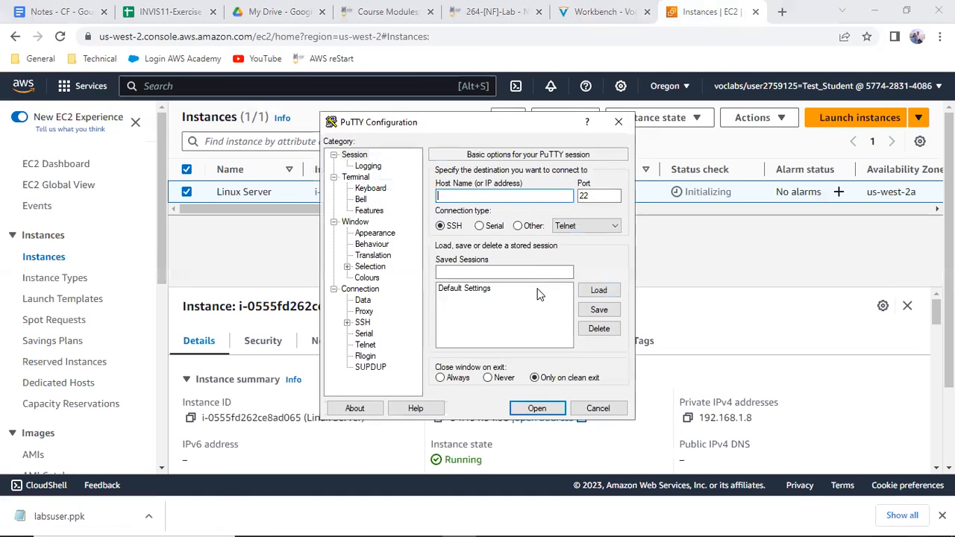
key(ctrl+v)
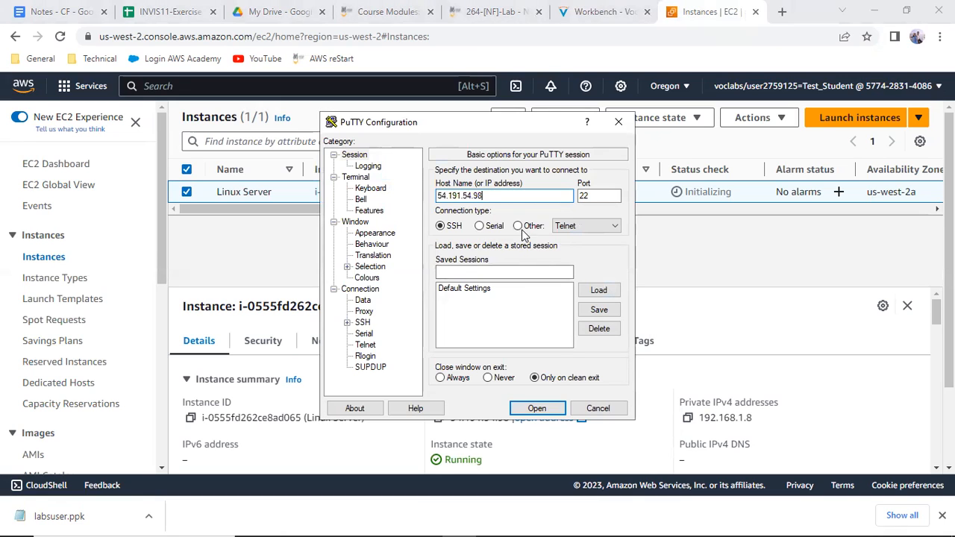
Set labsuser.ppk from the Downloads folder as the private key file in PuTTY's SSH authentication credentials
click(360, 325)
double_click(361, 325)
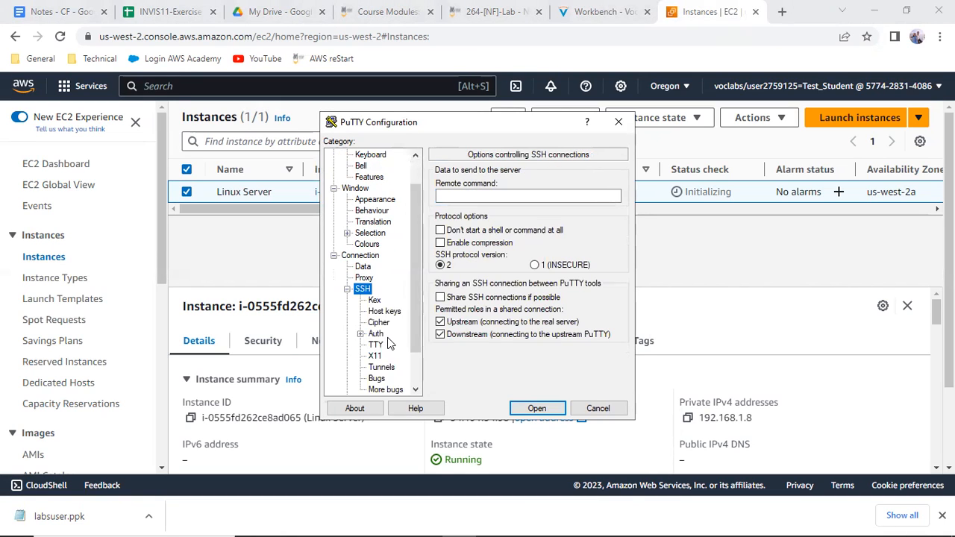
double_click(376, 335)
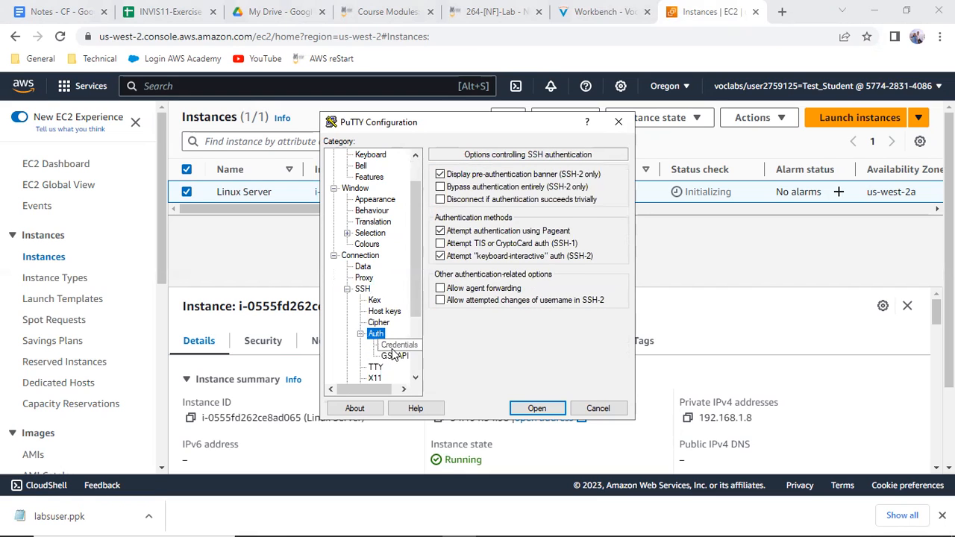
click(394, 344)
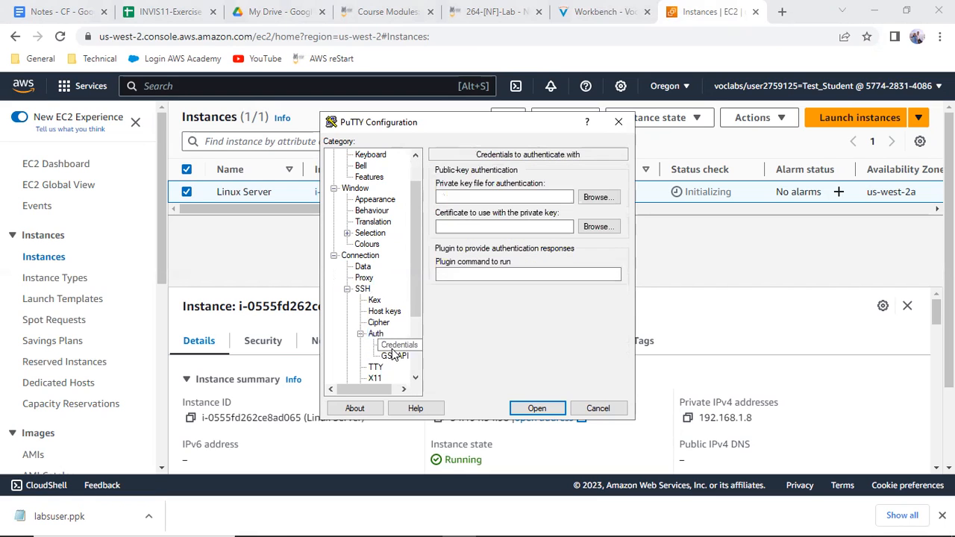
click(608, 197)
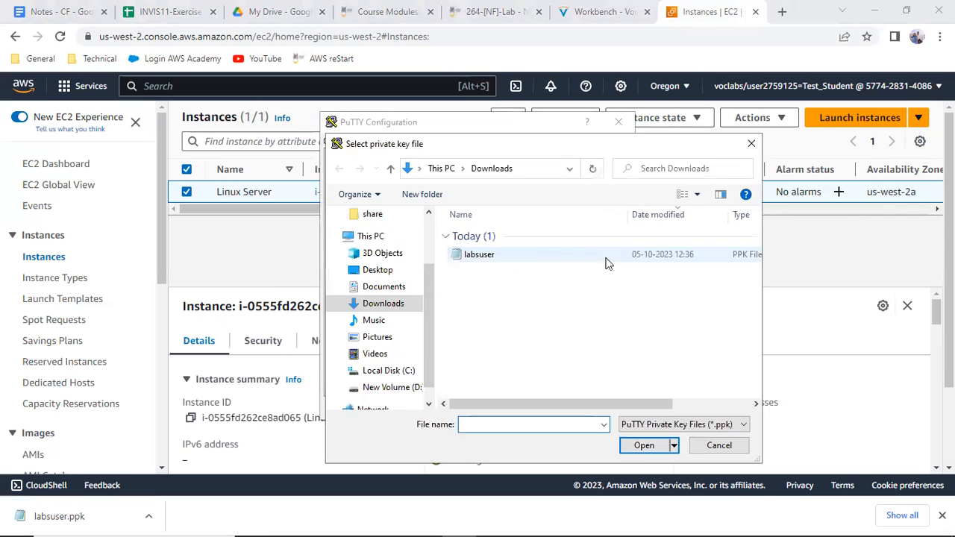
double_click(479, 254)
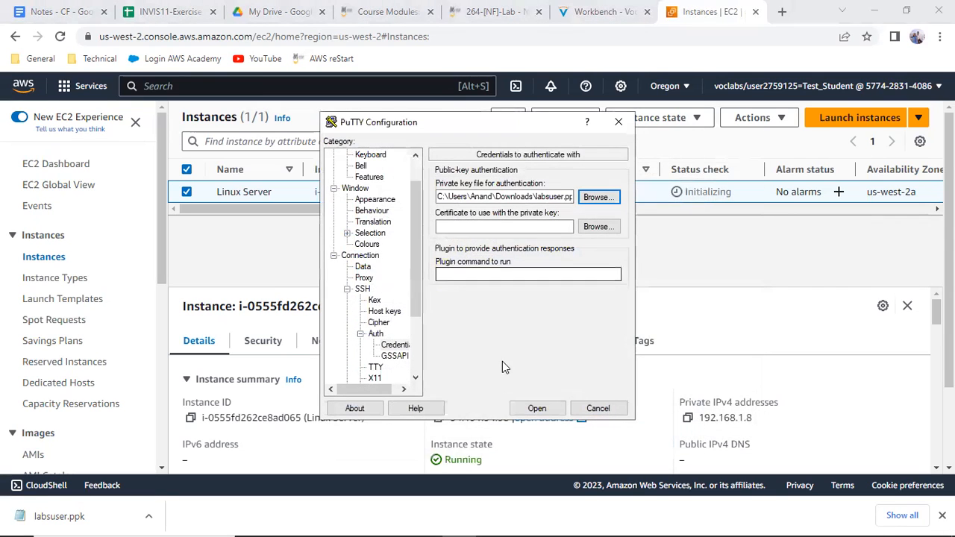
Open the SSH session, accept the server's host key and log in as ec2-user
click(531, 412)
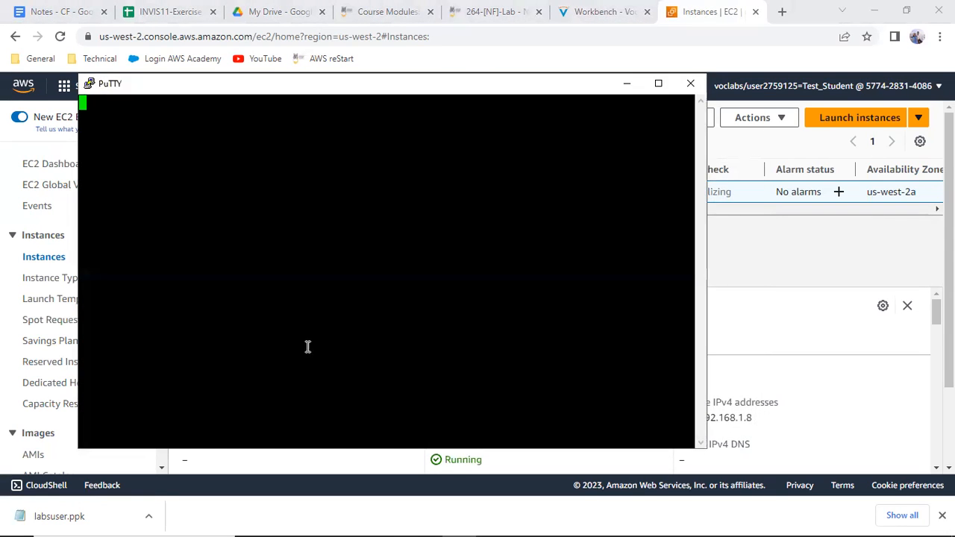
click(333, 381)
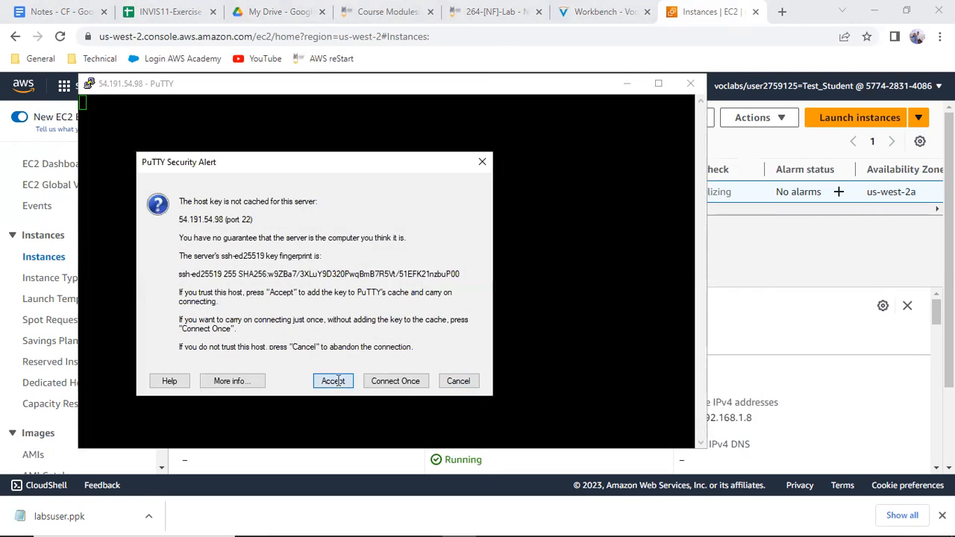
text(e)
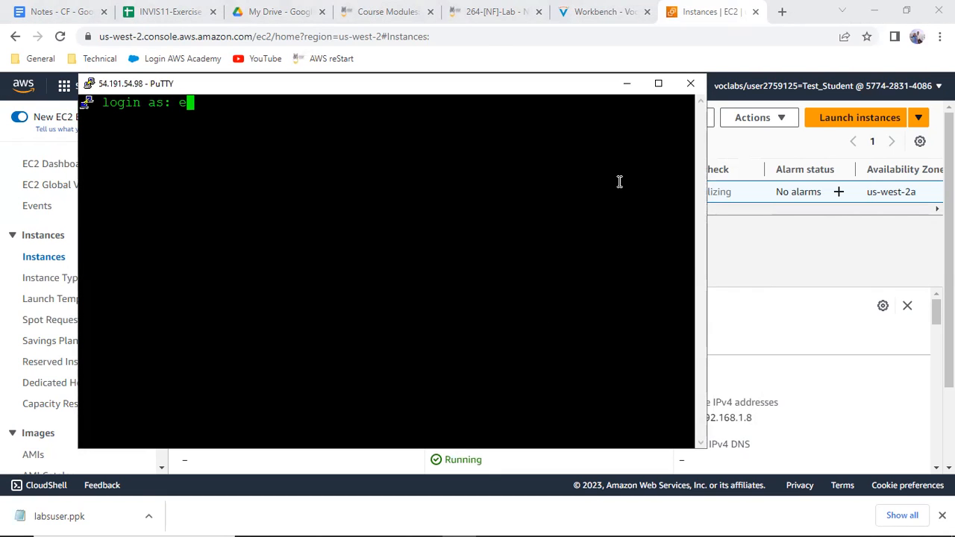
text(c2-user)
key(Return)
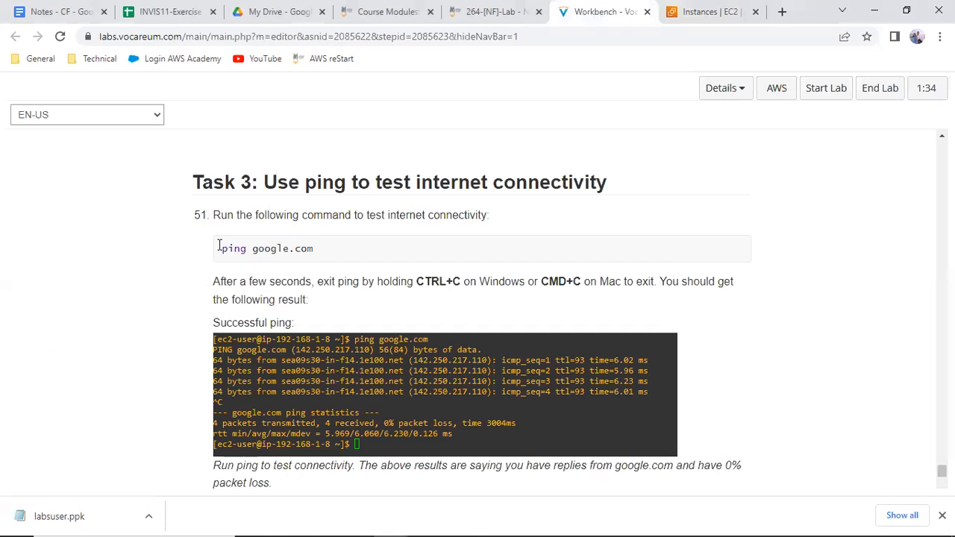
Copy the ping google.com command from the lab instructions, run it in the Linux Server's SSH session, and stop it after a few replies
drag(220, 247, 284, 265)
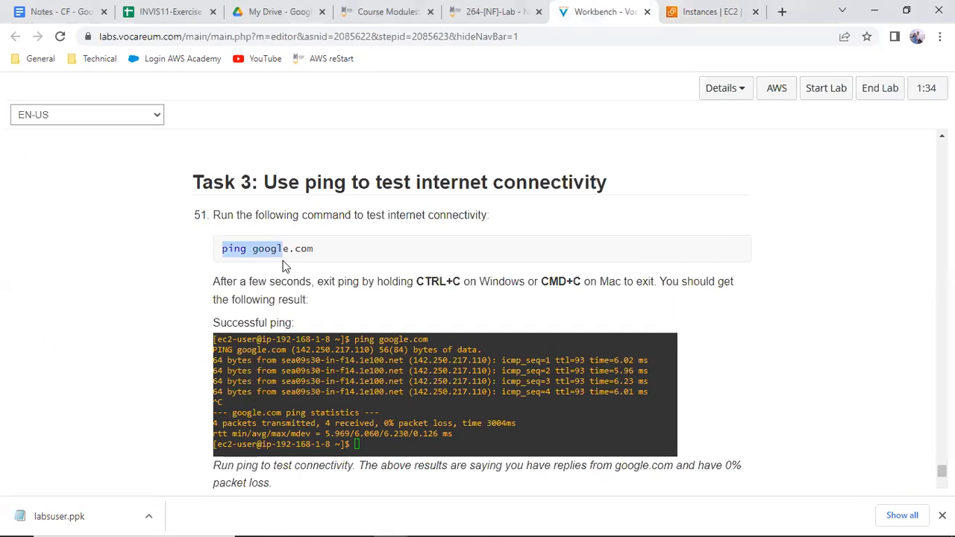
right_click(313, 257)
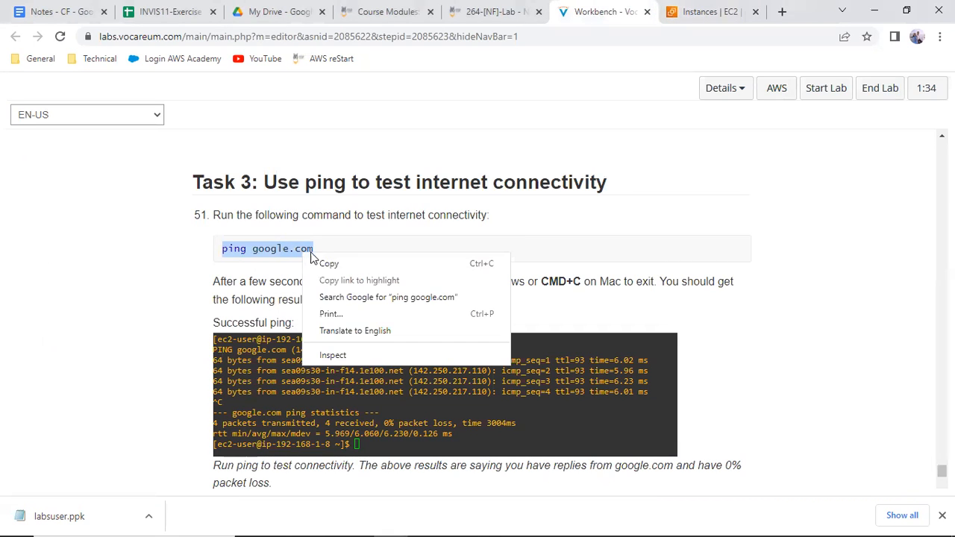
click(332, 262)
click(462, 522)
right_click(387, 325)
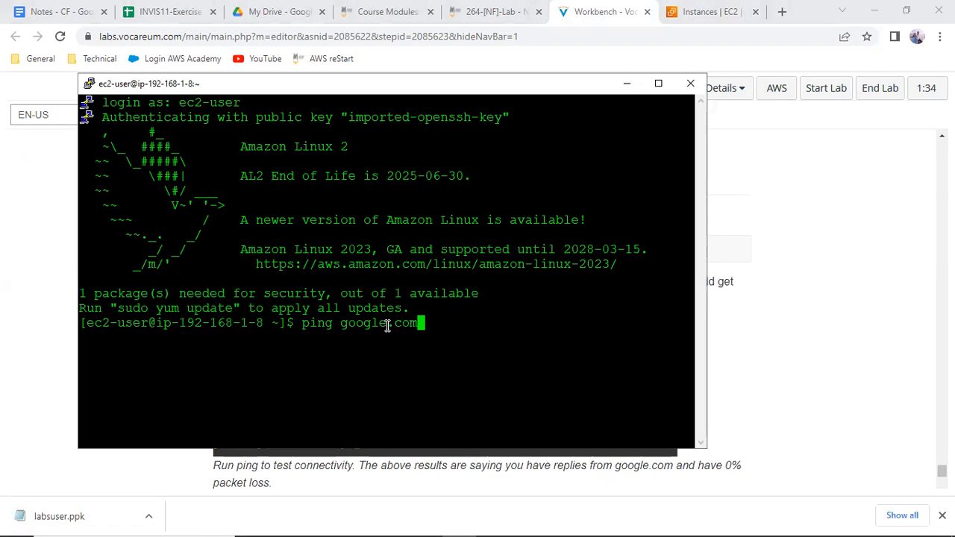
key(Return)
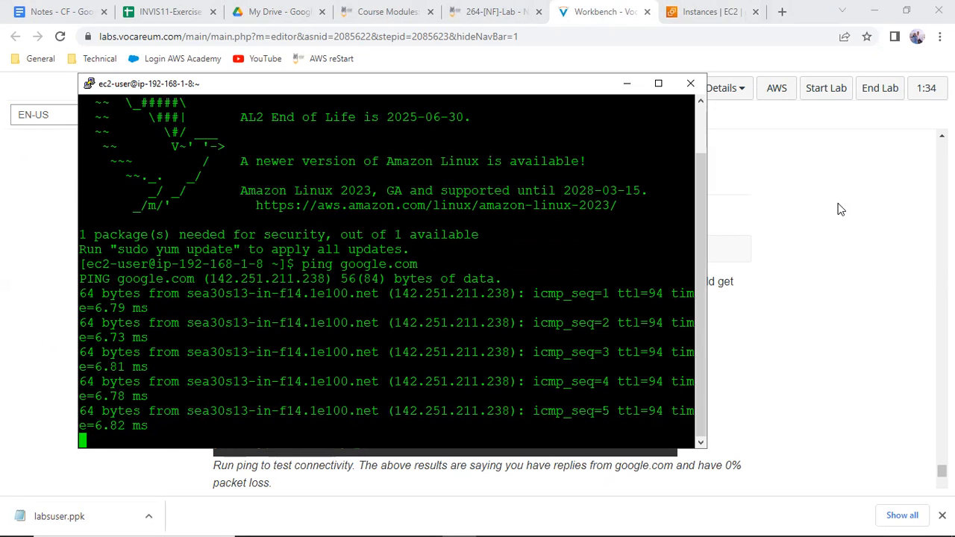
key(ctrl+c)
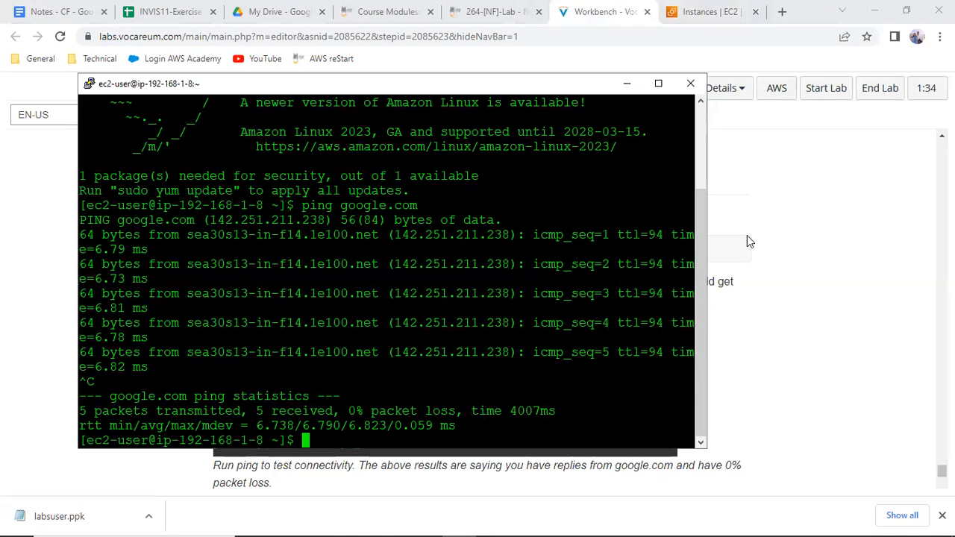
Return to the lab instructions and review the rest of Task 3 and the closing Lab Complete section
click(799, 178)
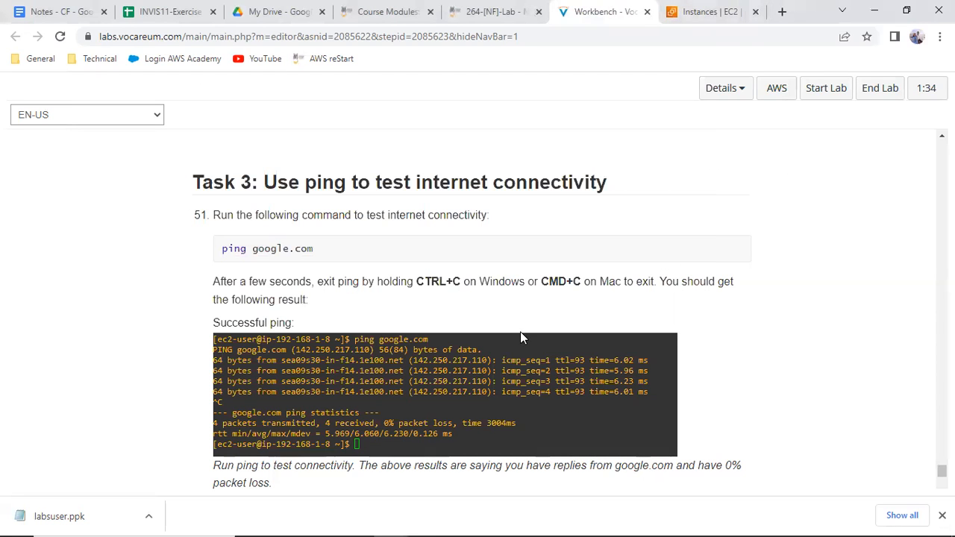
scroll(515, 347, down, 3)
scroll(515, 353, down, 1)
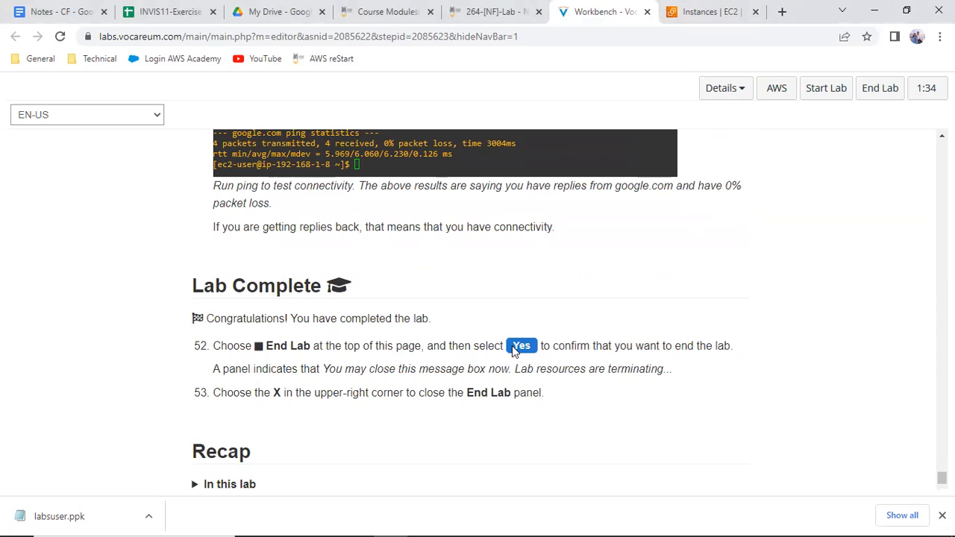
scroll(513, 351, up, 1)
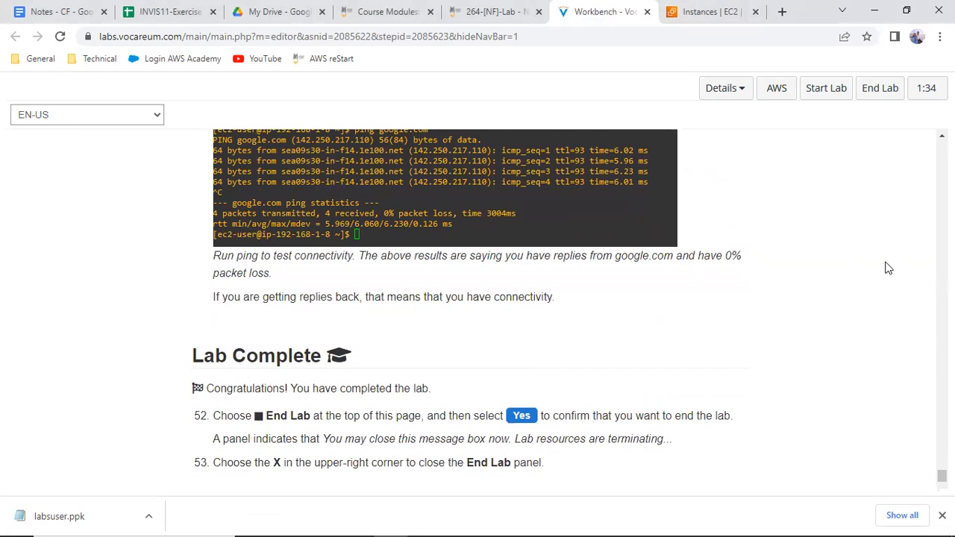